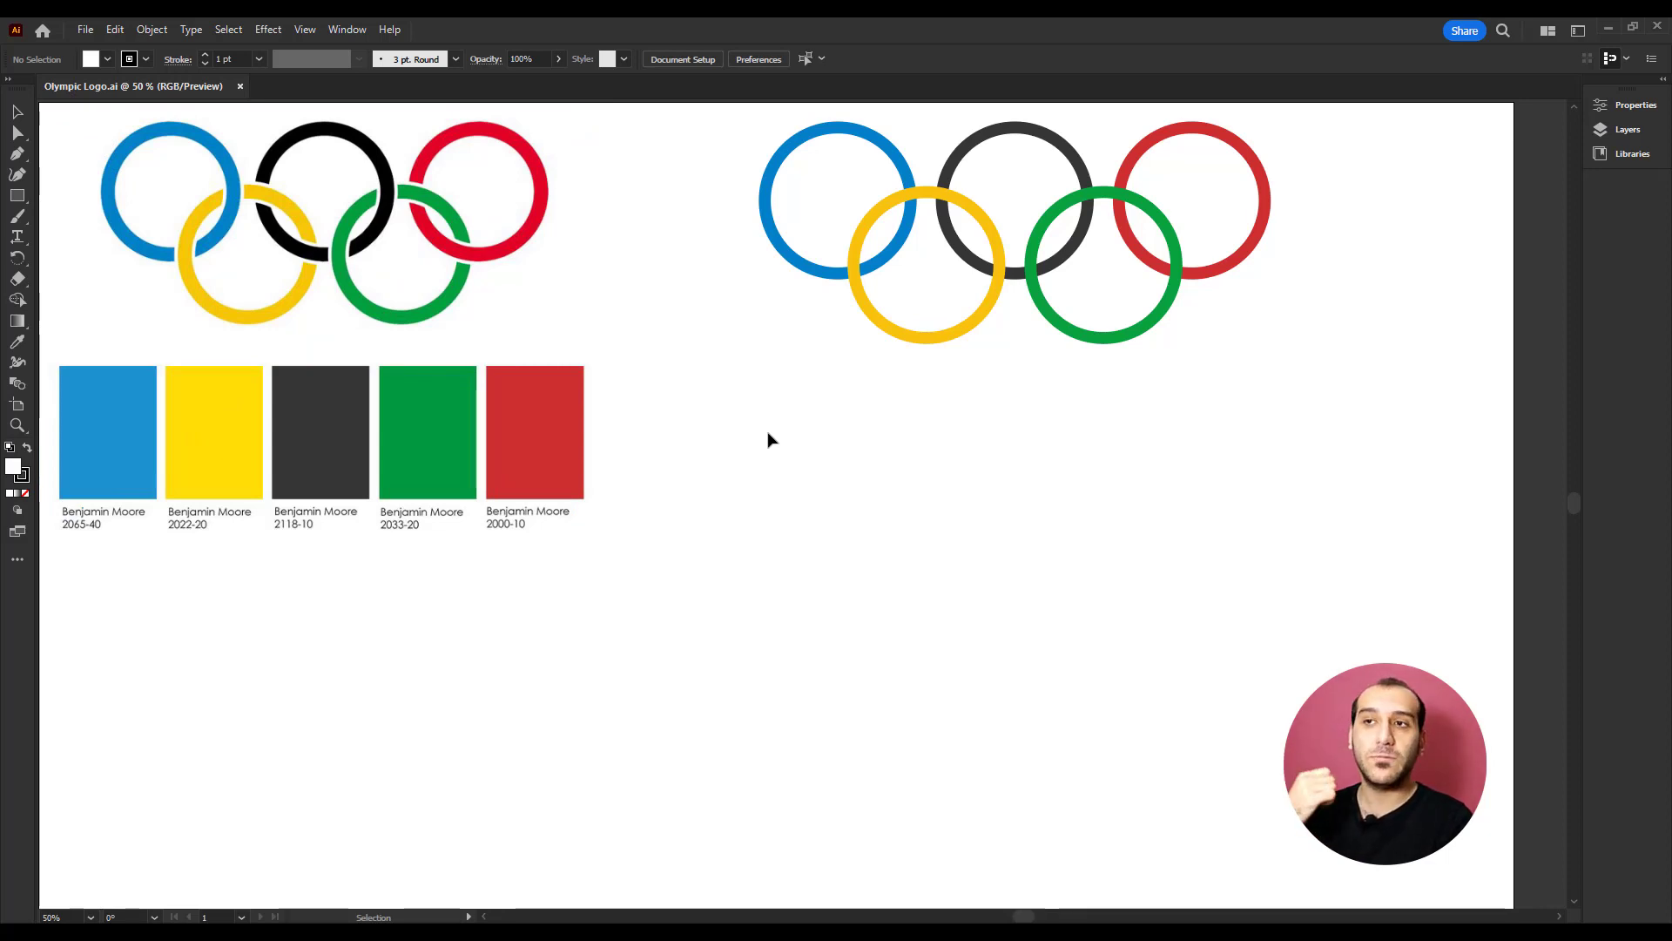
# - Marquee-select the five coloured 190 px rings on the right of the artboard
pyautogui.scroll(1, 767, 438)
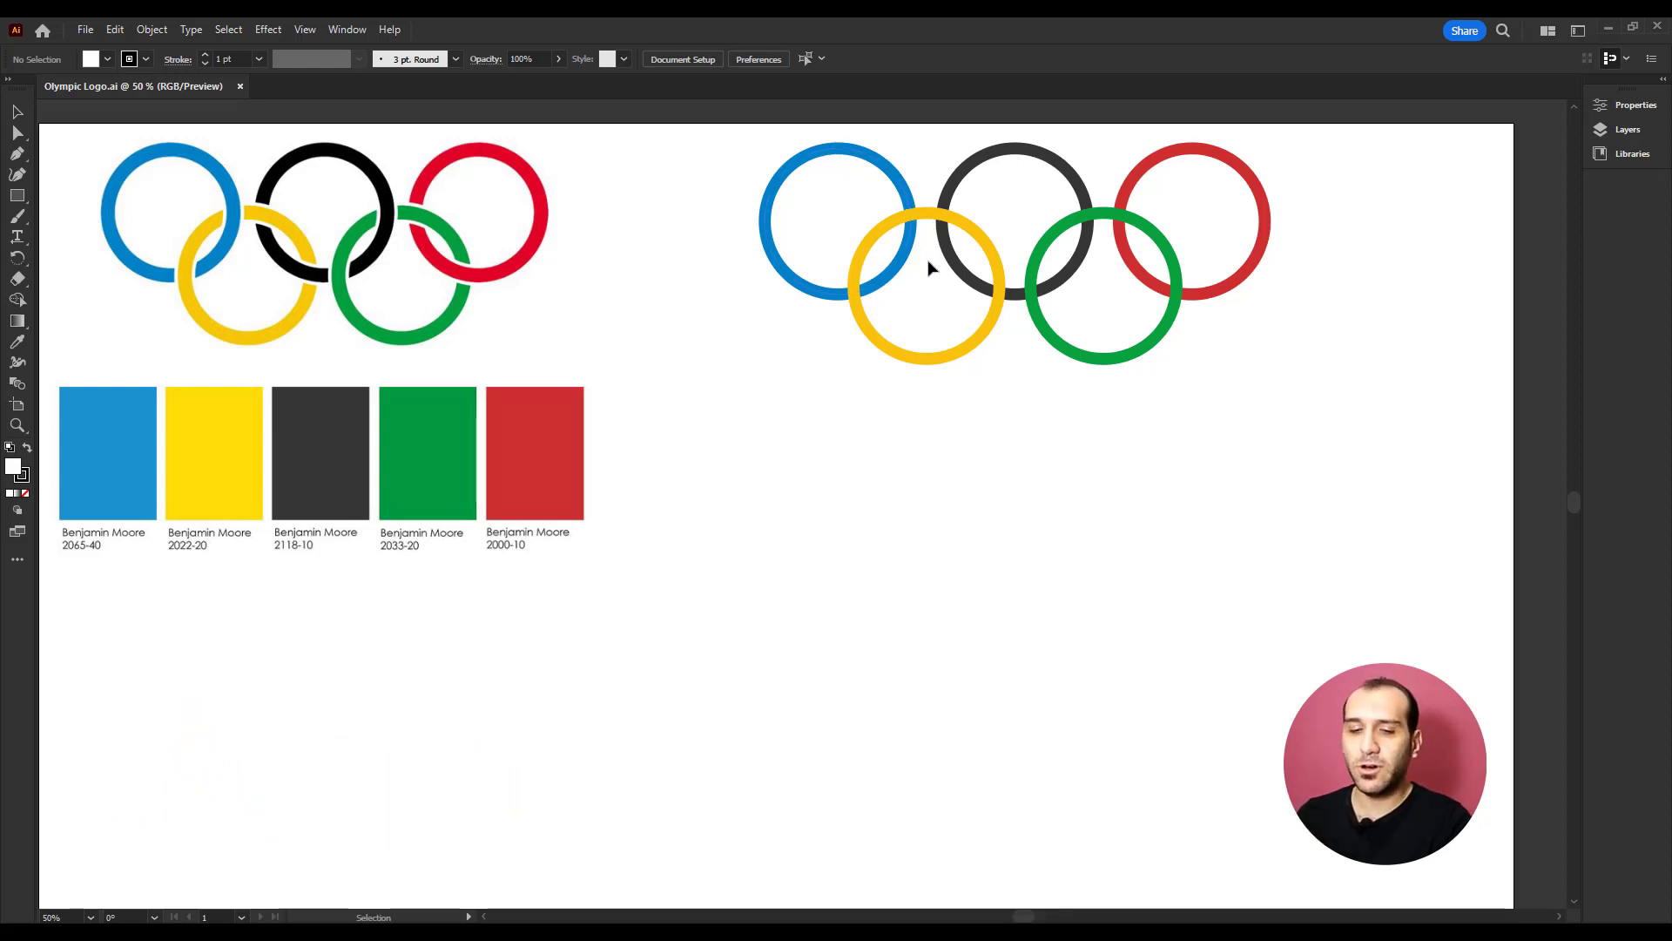
pyautogui.moveTo(714, 403); pyautogui.dragTo(1472, 148)
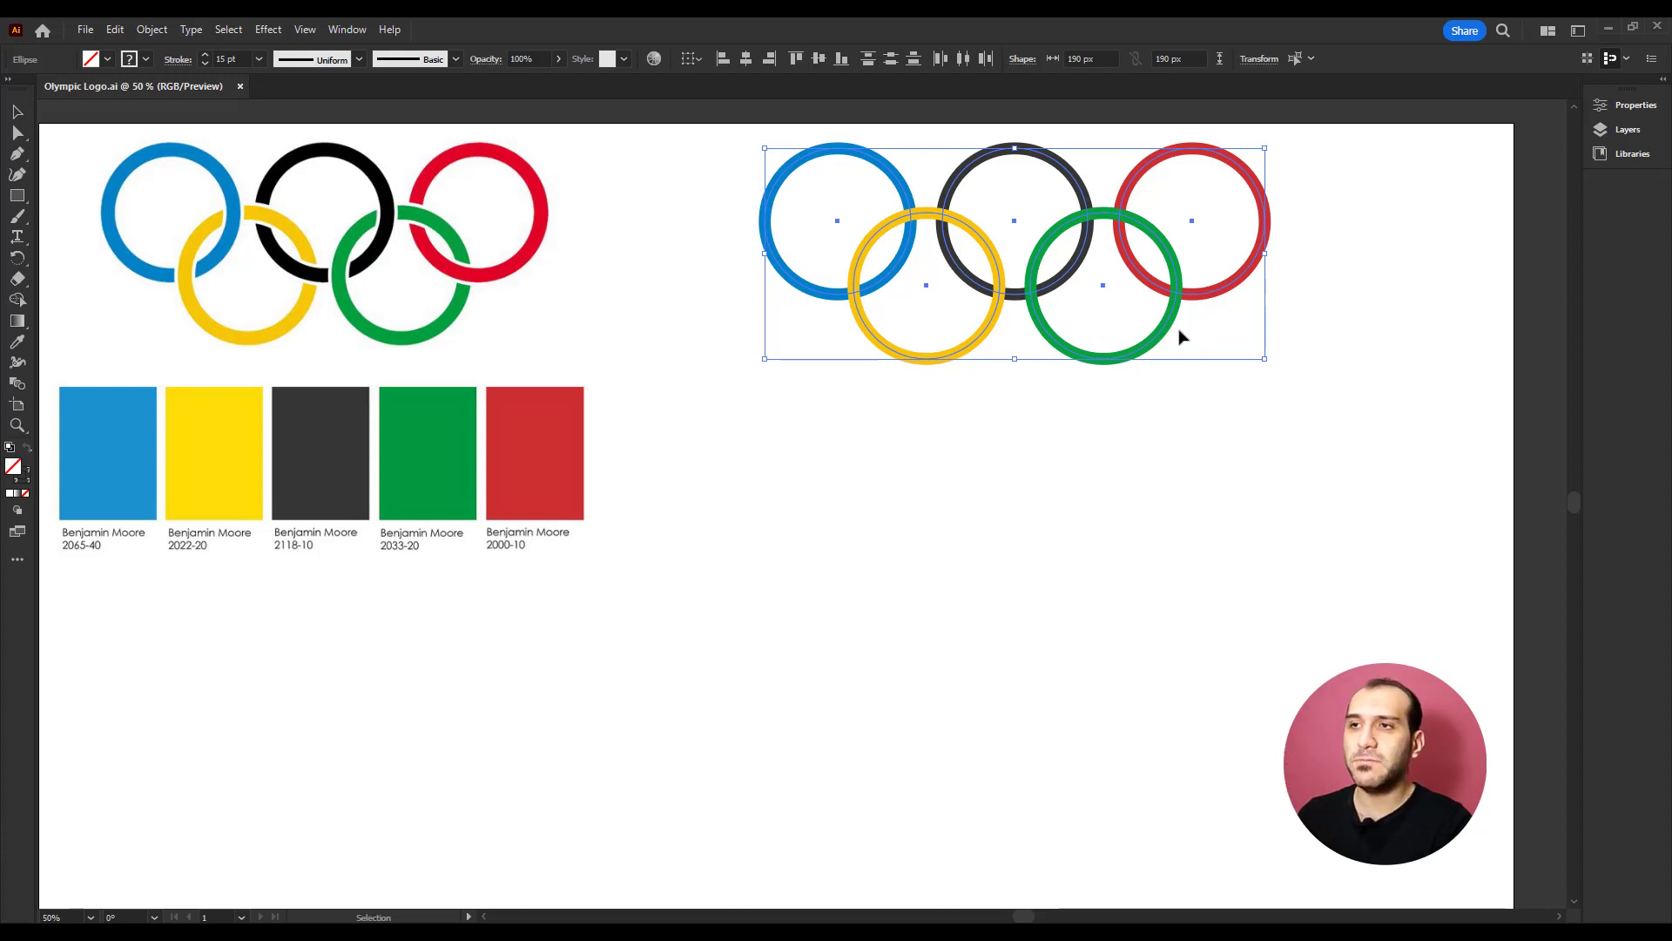
# - Duplicate the five rings below the colour swatches and give the copy a 25 pt stroke
pyautogui.moveTo(1174, 306)
pyautogui.mouseDown()
pyautogui.moveTo(777, 772)
pyautogui.moveTo(877, 689)
pyautogui.moveTo(648, 680)
pyautogui.mouseUp()
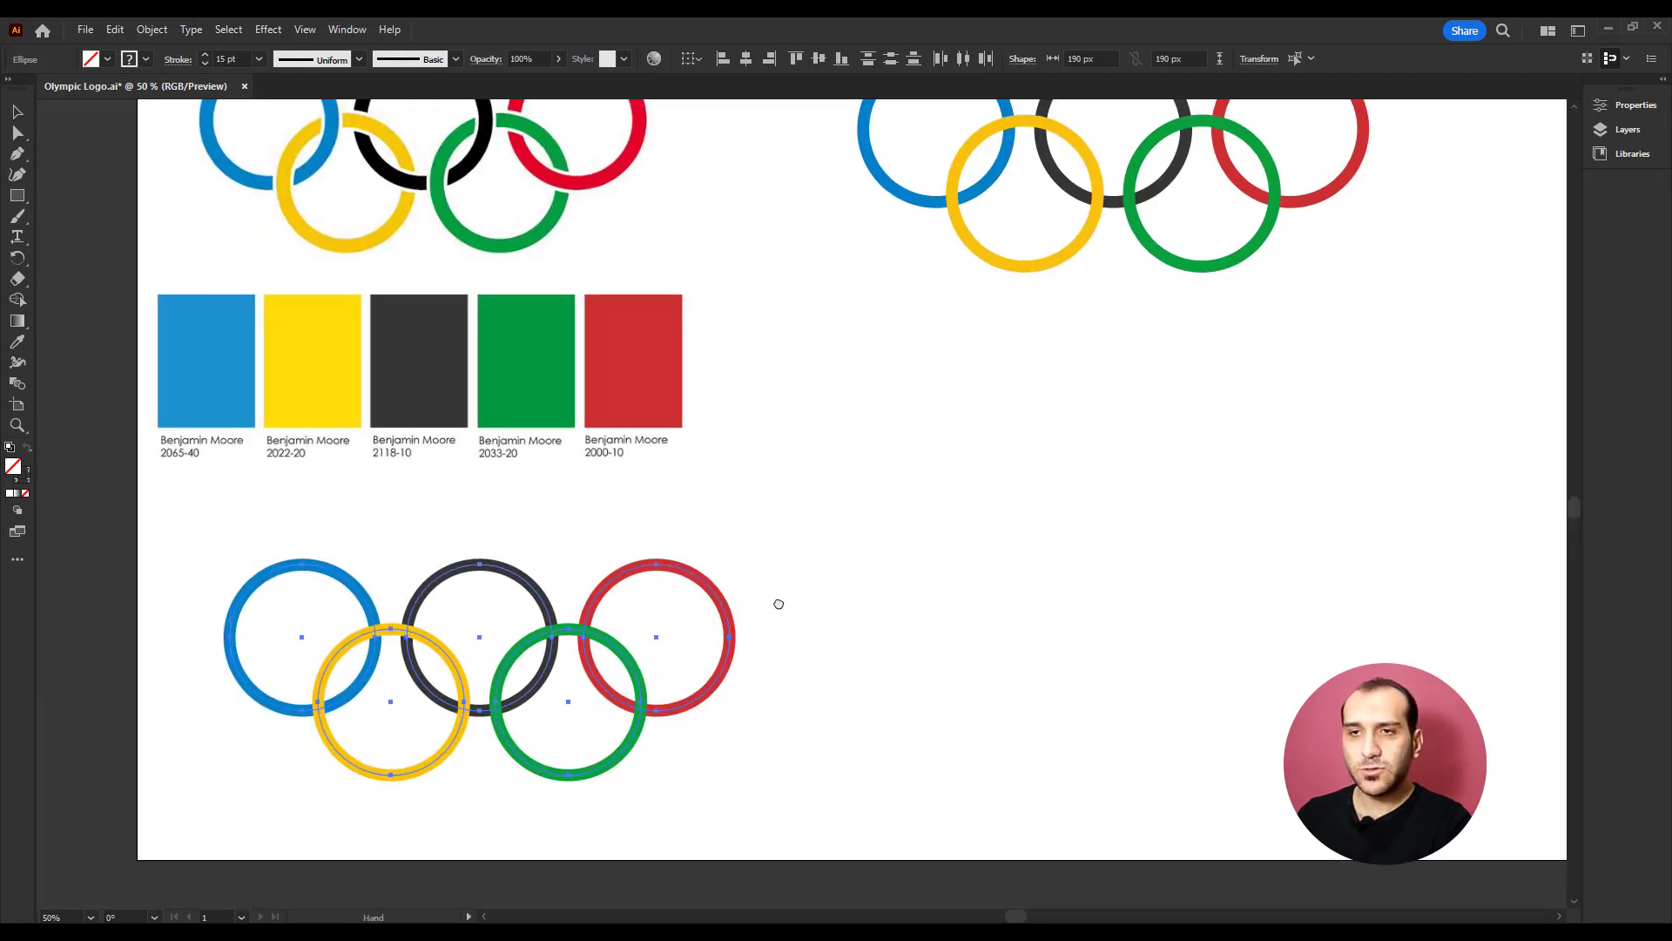
pyautogui.moveTo(722, 602)
pyautogui.mouseDown()
pyautogui.moveTo(1063, 552)
pyautogui.moveTo(1320, 394)
pyautogui.moveTo(1192, 577)
pyautogui.mouseUp()
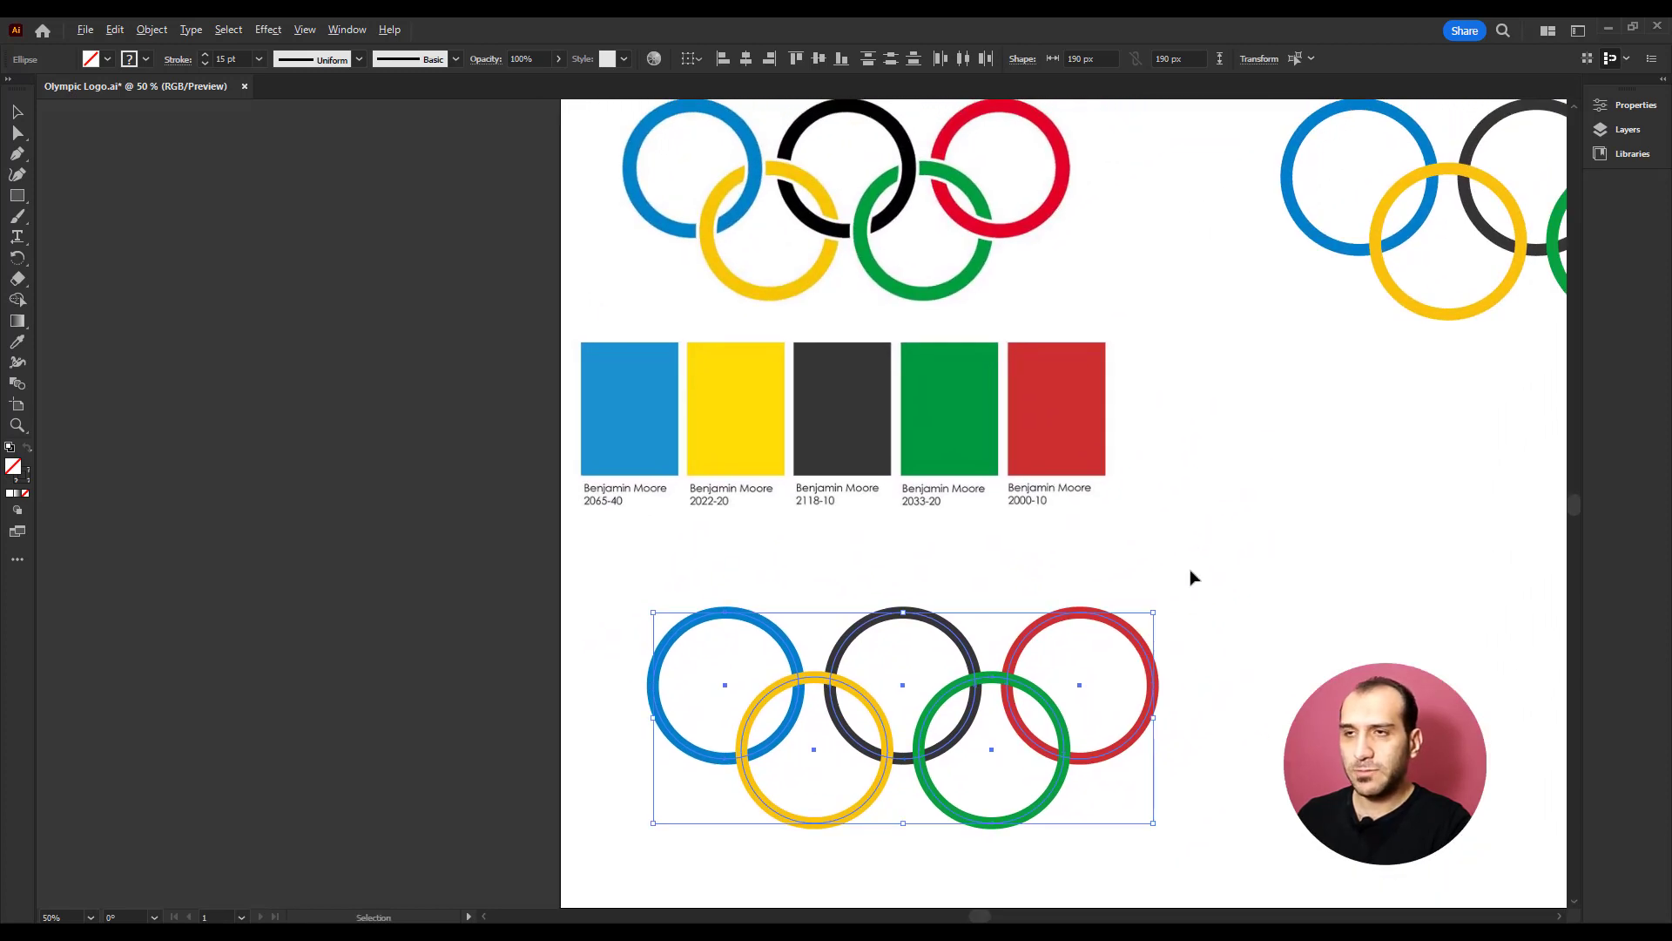
pyautogui.click(236, 57)
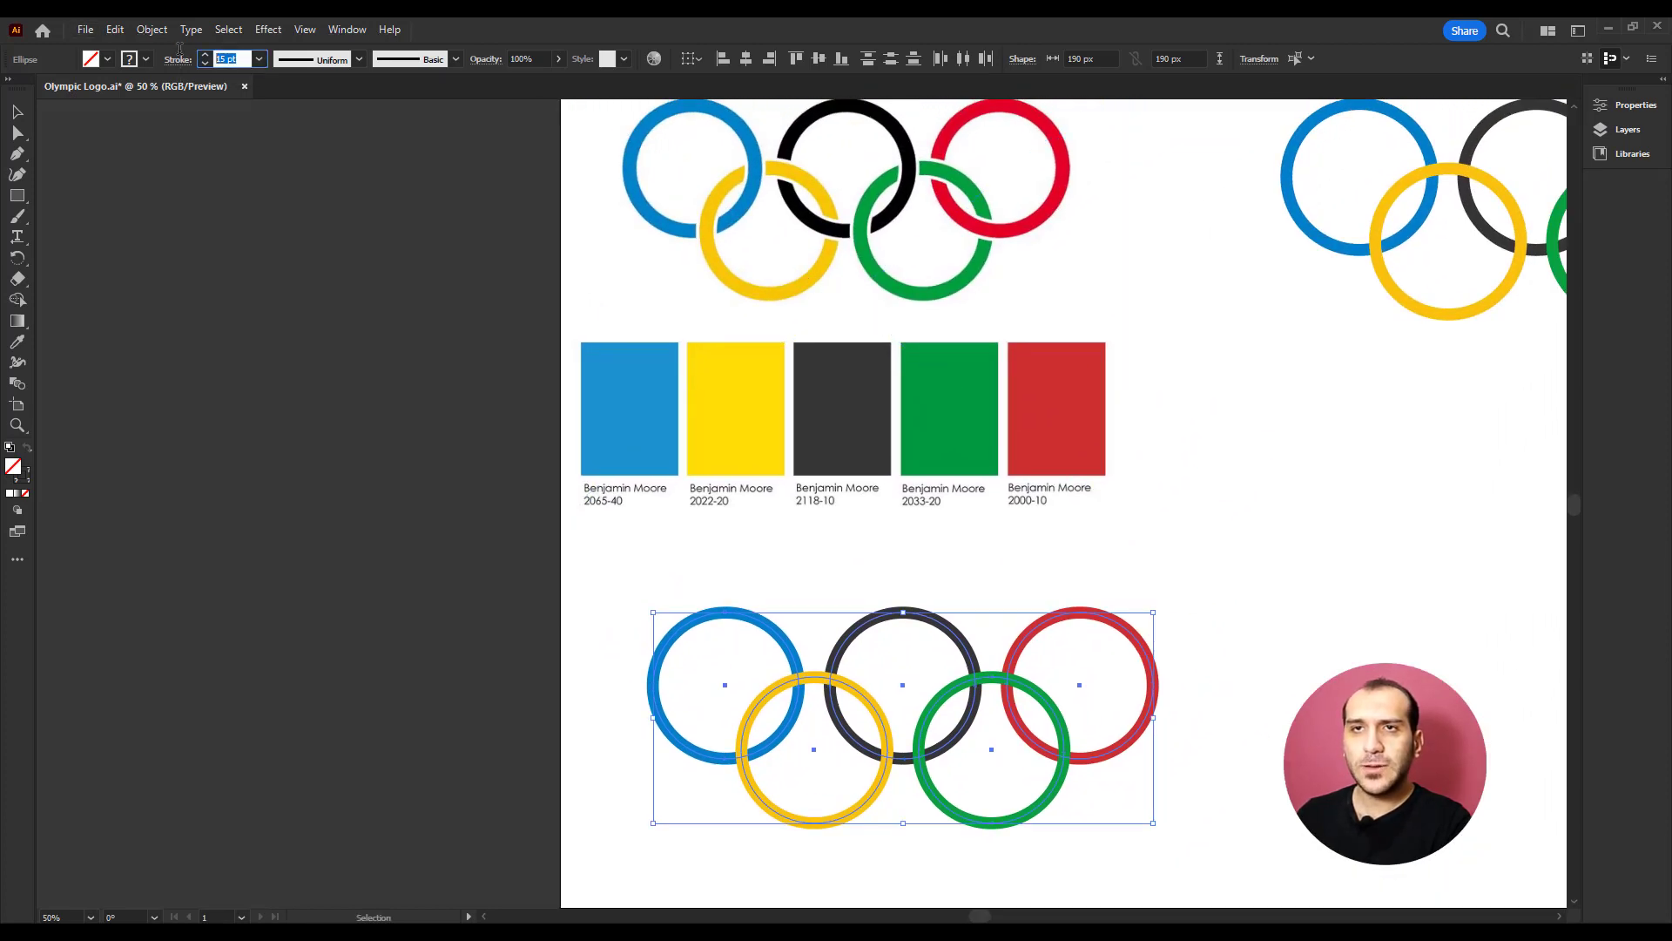
pyautogui.write('25')
pyautogui.press('Tab')
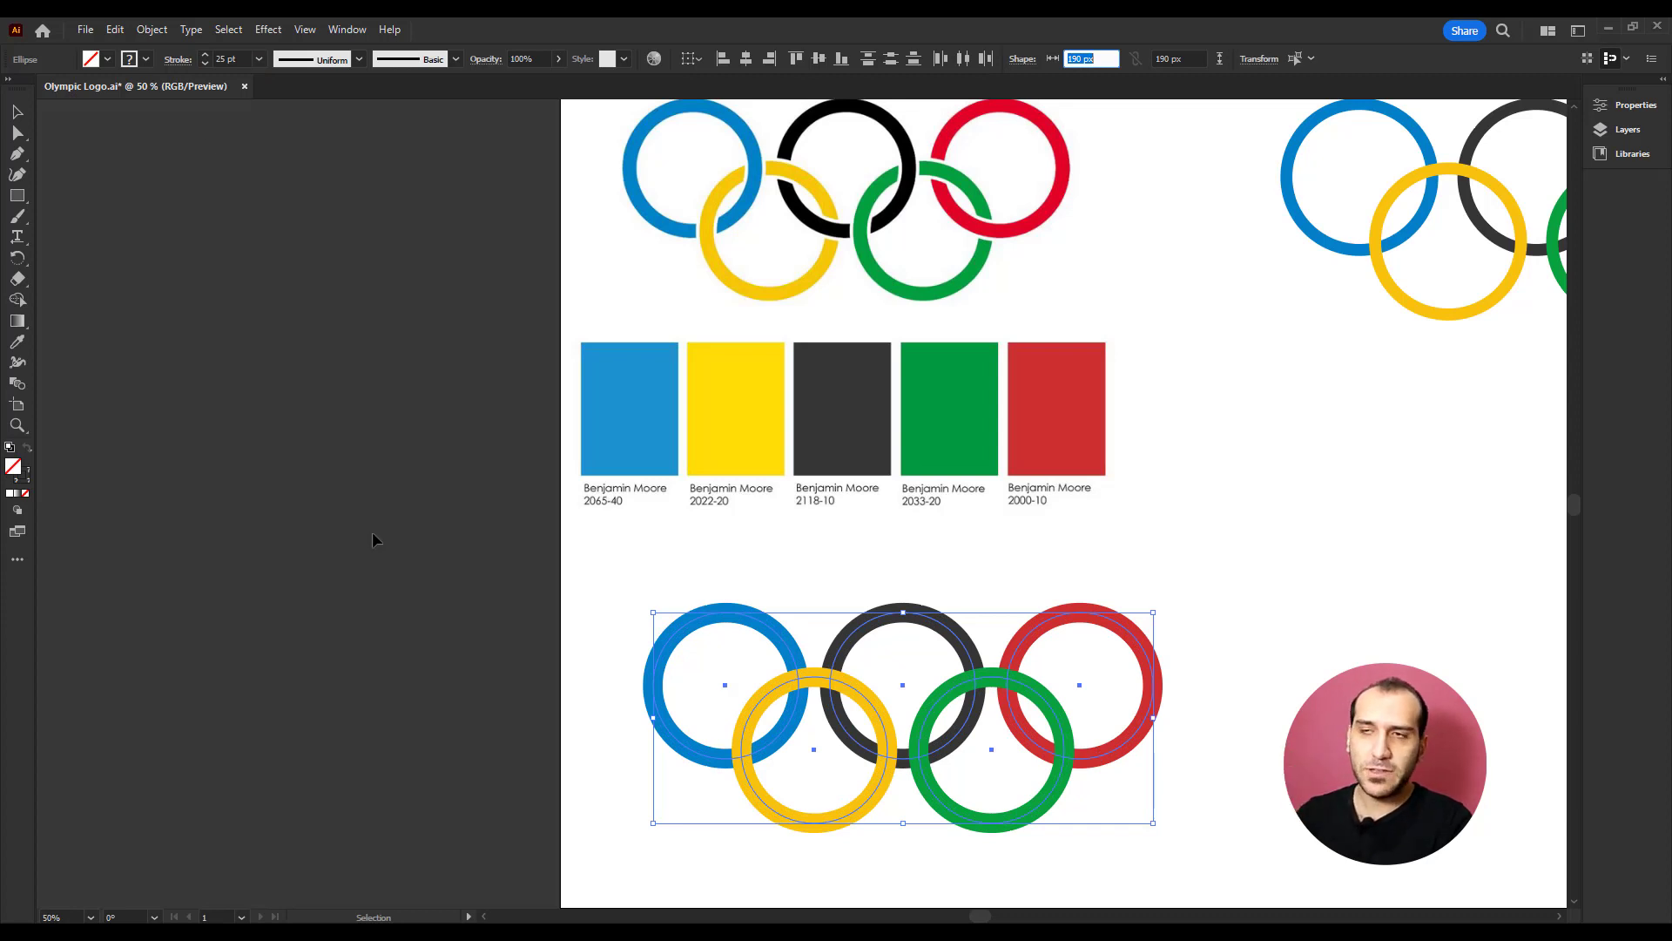
pyautogui.click(420, 573)
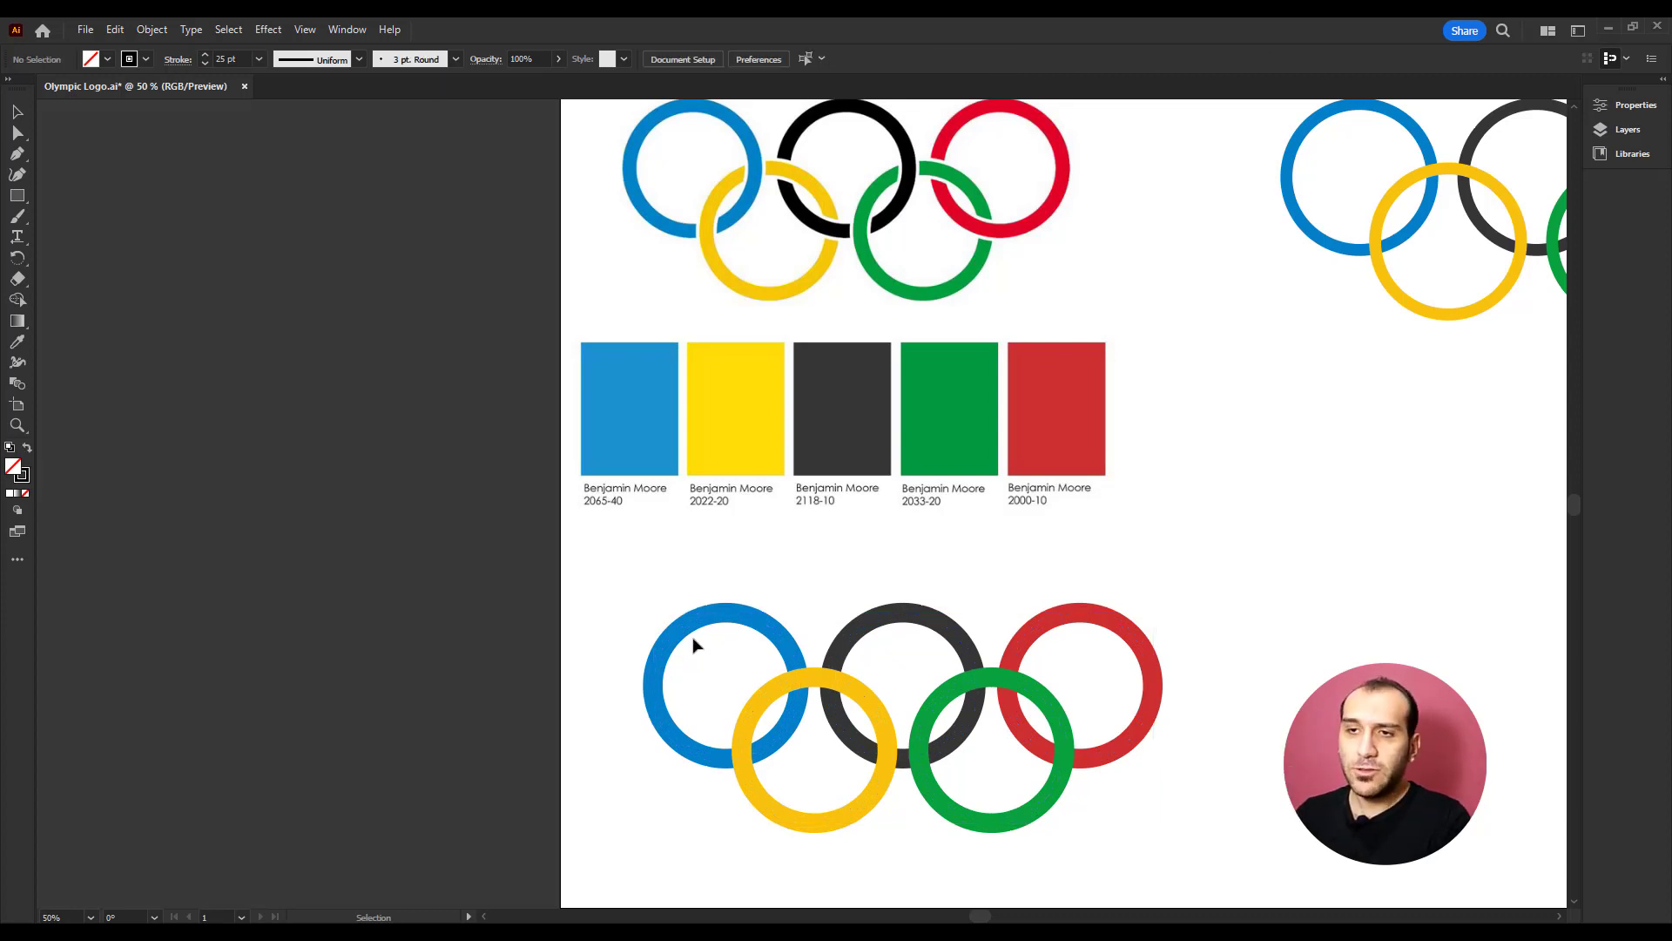
pyautogui.click(685, 637)
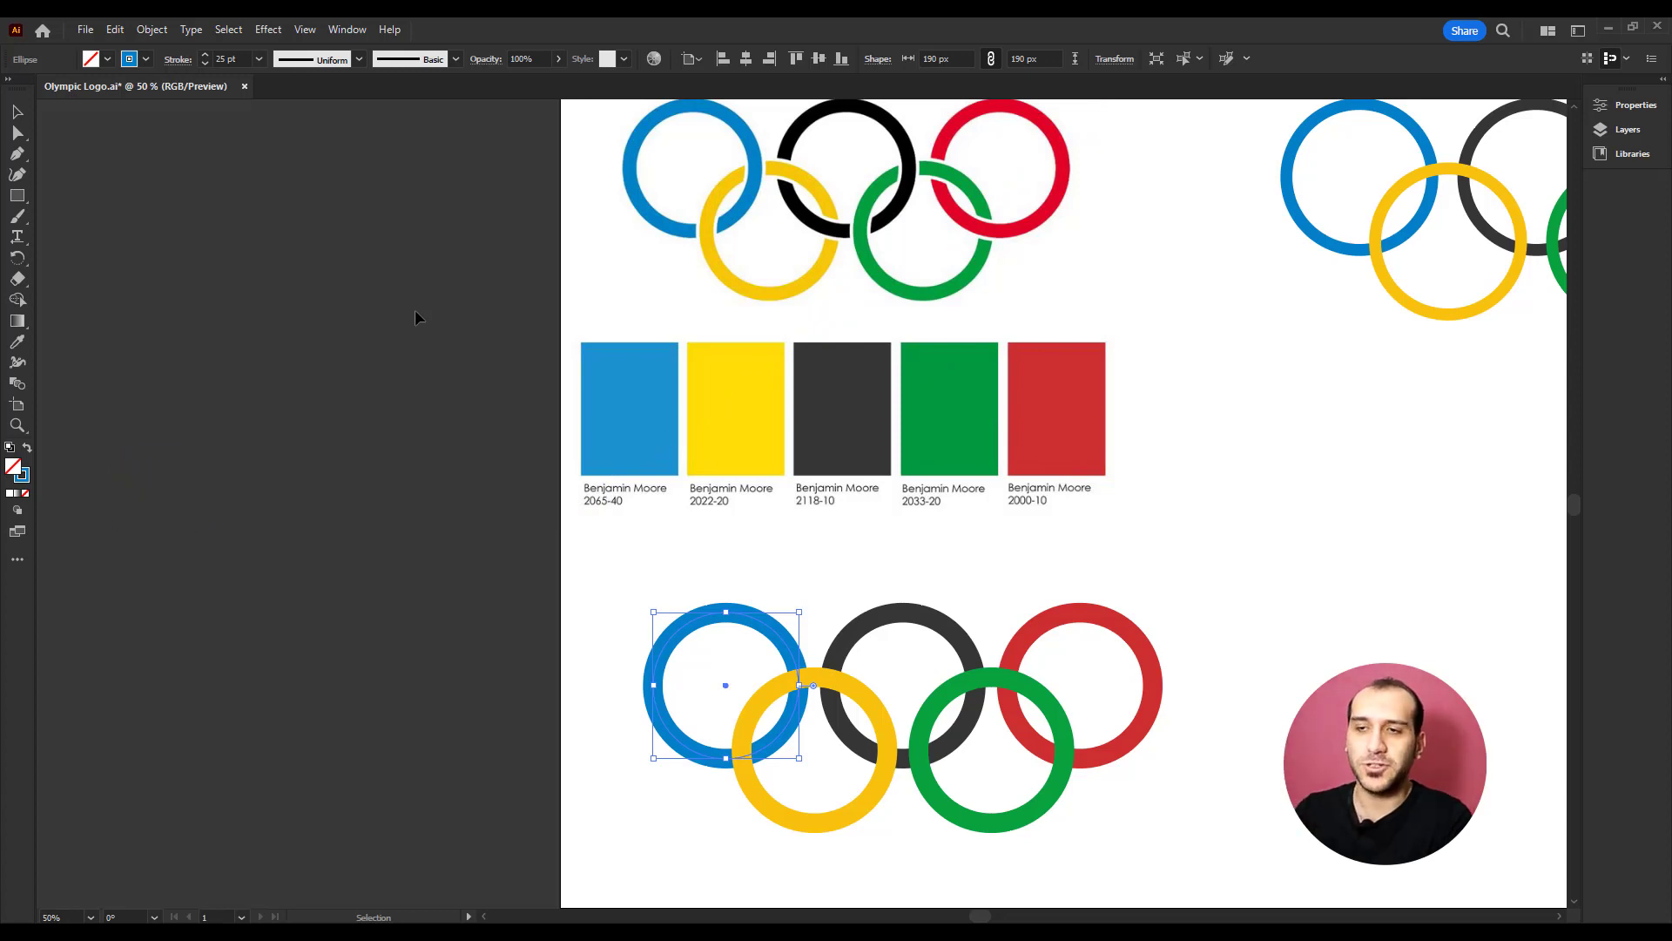
pyautogui.click(784, 599)
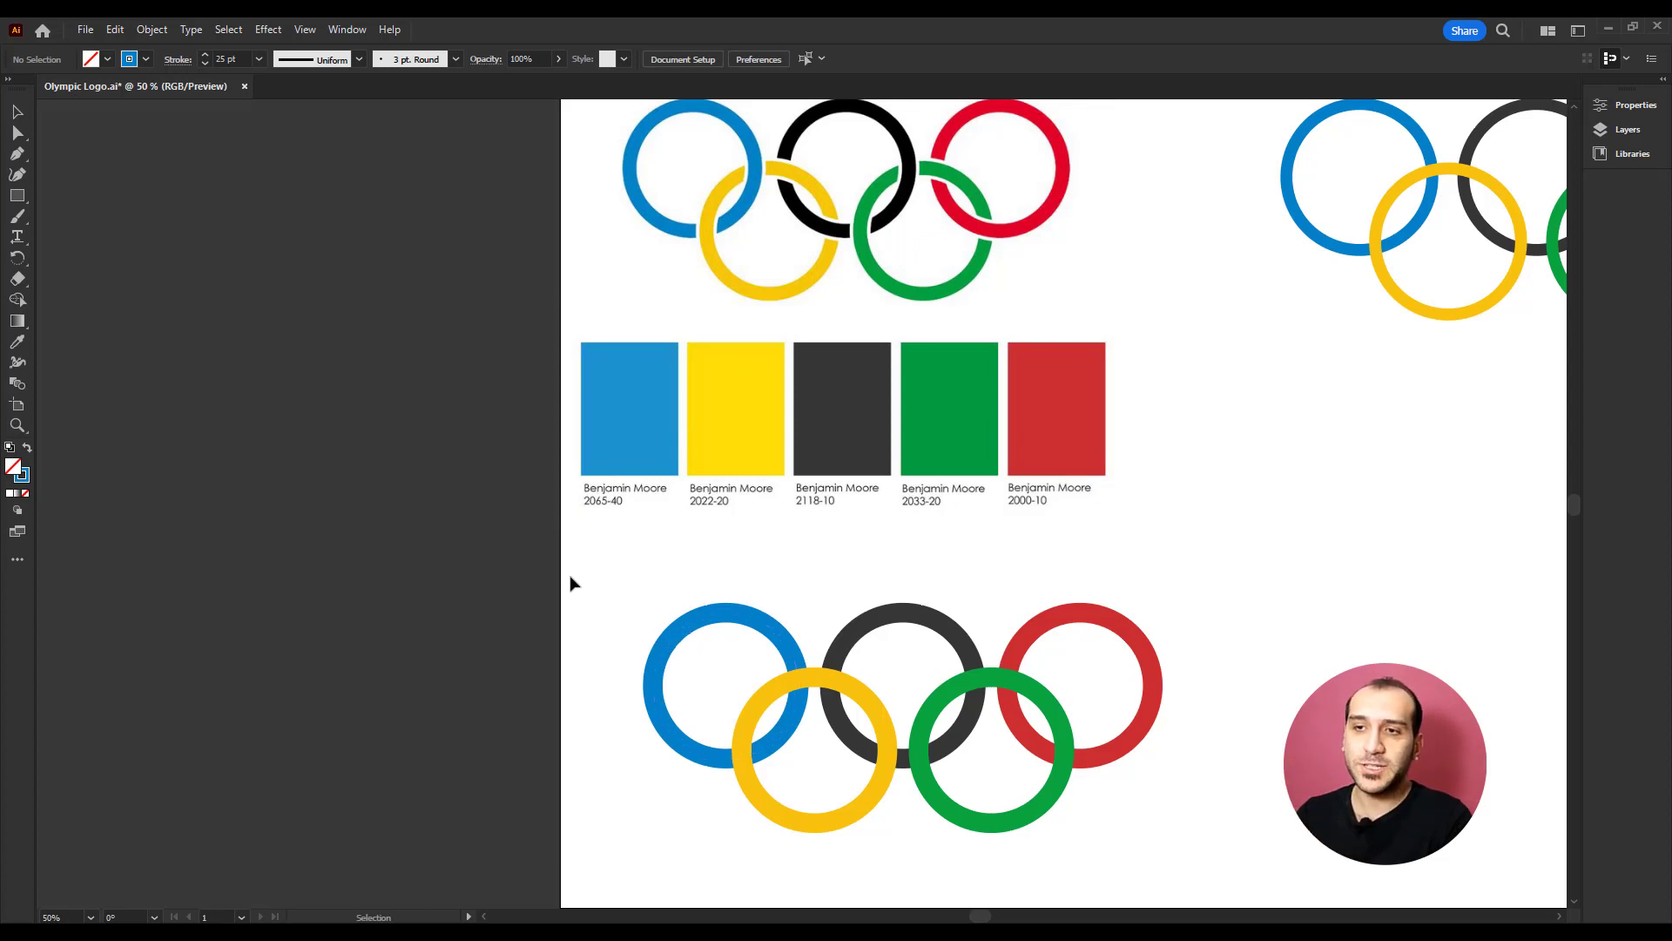
# - Convert the lower rings' strokes into filled shapes with Outline Stroke
pyautogui.moveTo(644, 627); pyautogui.dragTo(1242, 841)
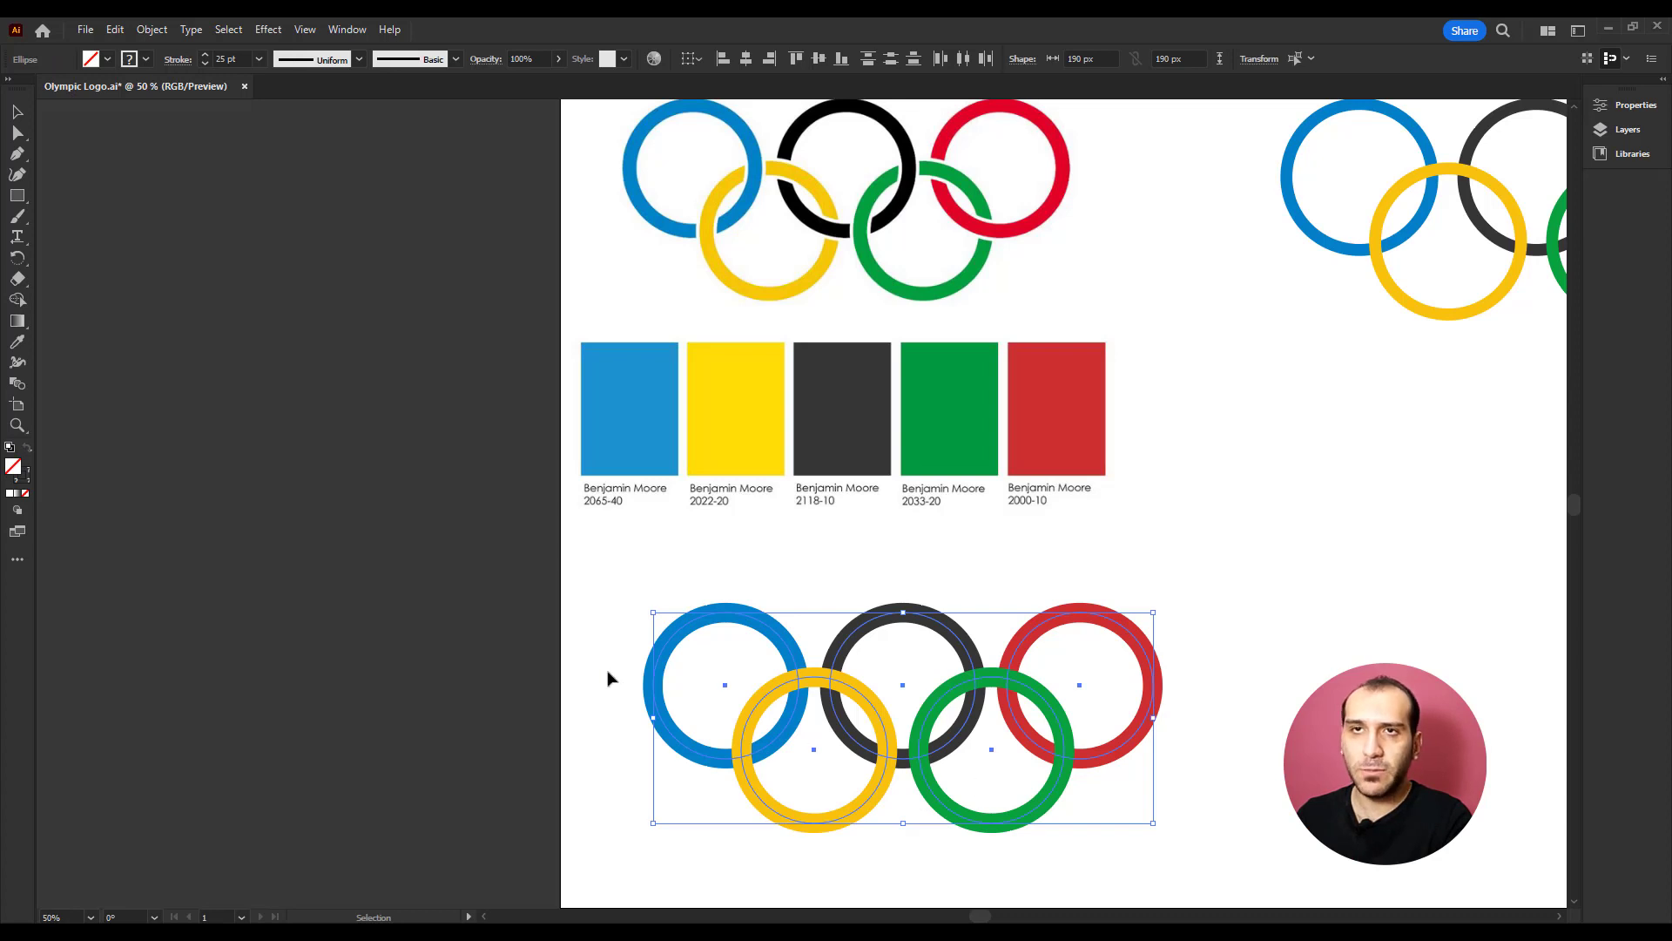
pyautogui.click(153, 30)
pyautogui.moveTo(171, 463)
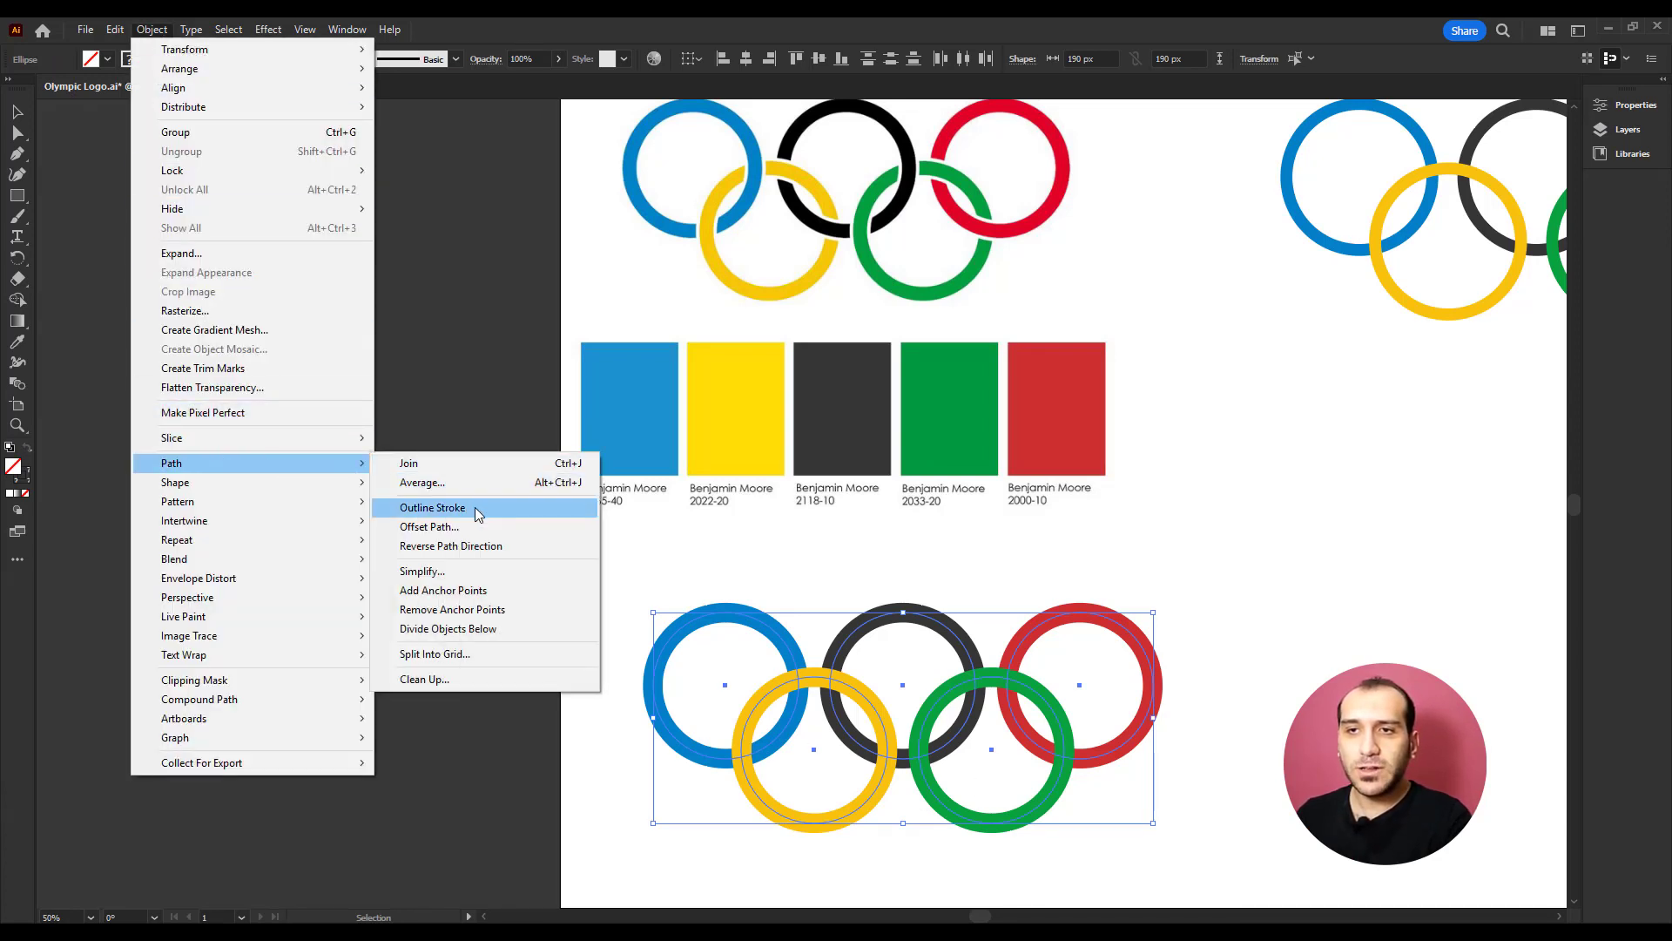
pyautogui.click(473, 507)
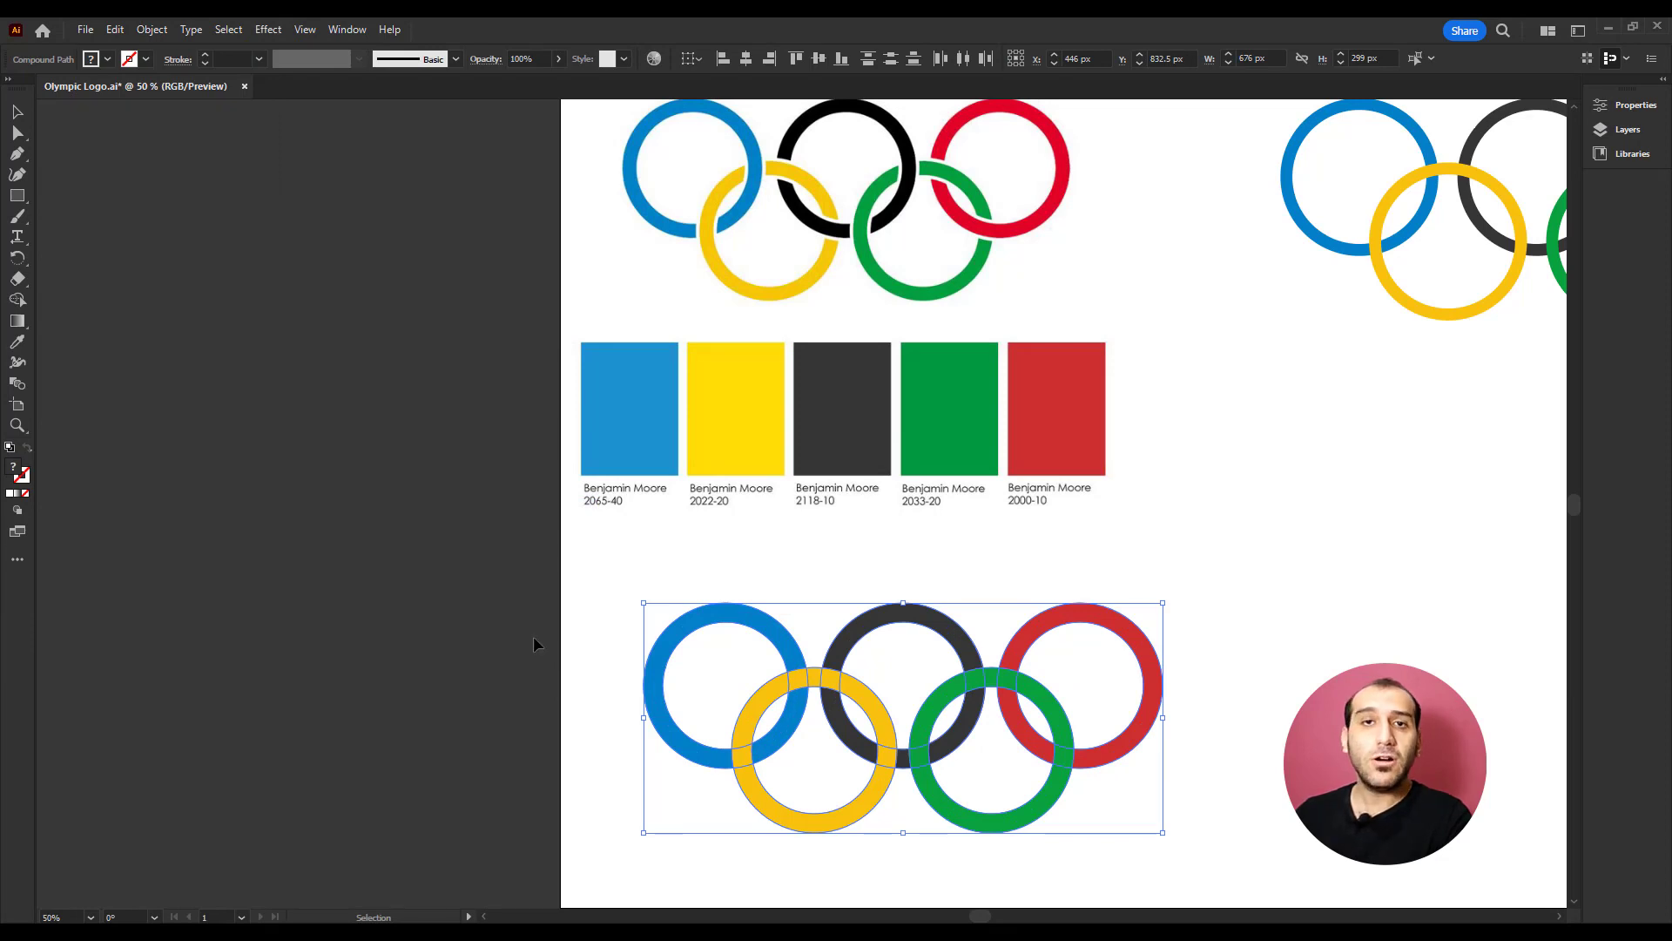
# - Give the outlined rings an 8 pt white stroke, then reselect them
pyautogui.click(228, 59)
pyautogui.write('8')
pyautogui.press('Tab')
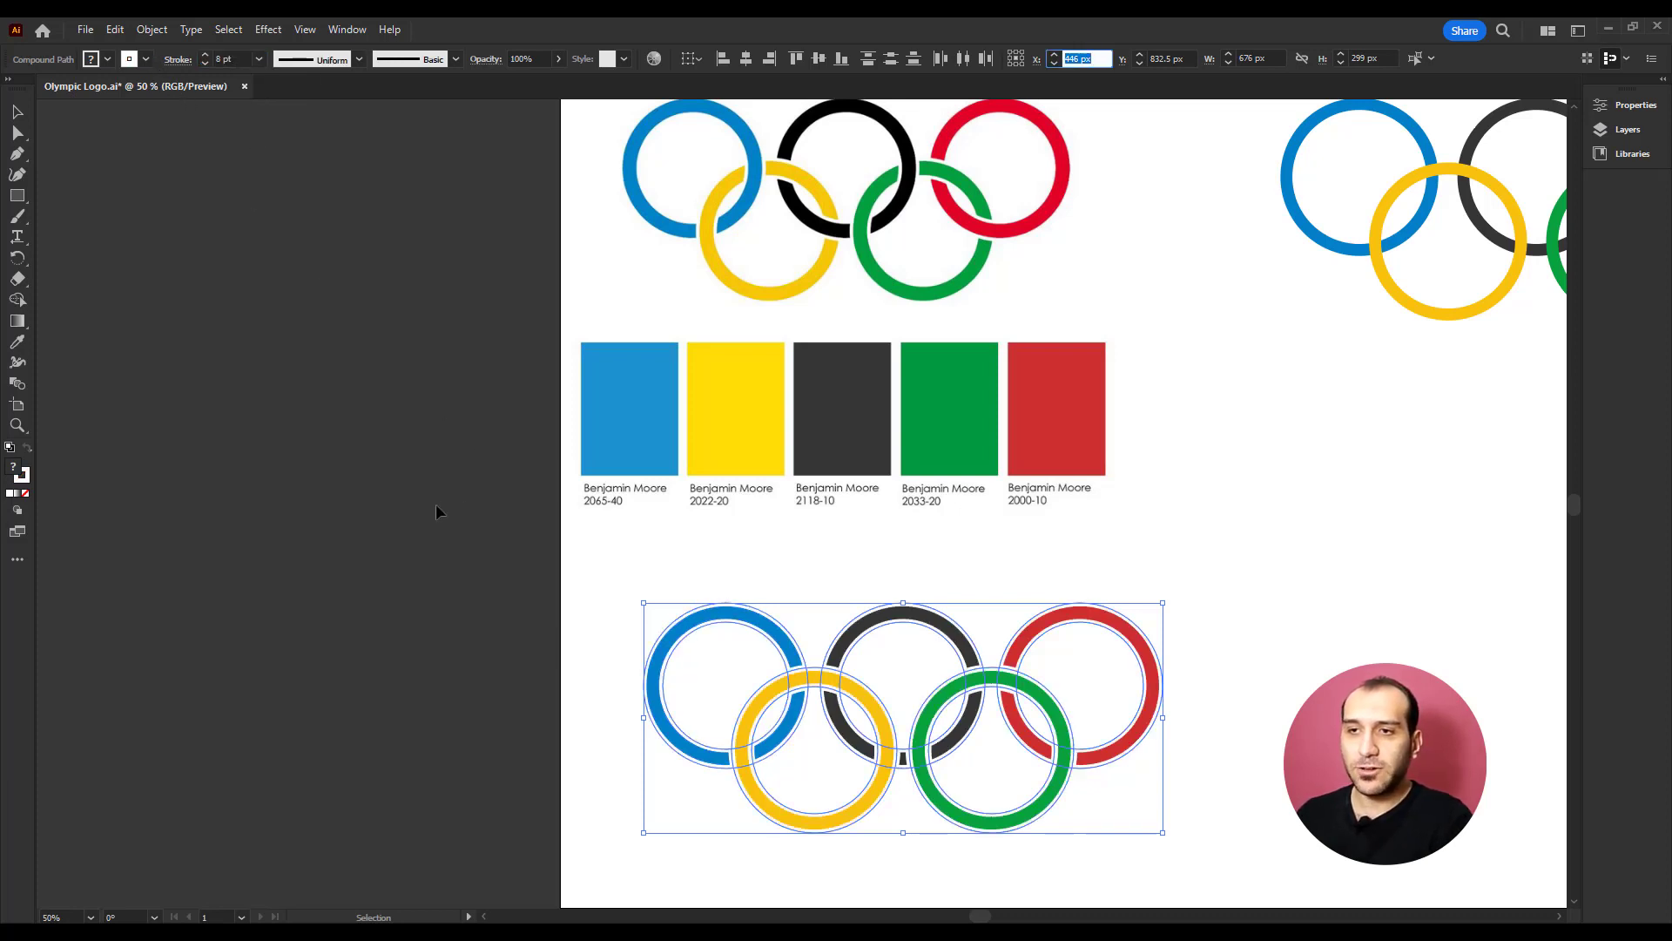
pyautogui.click(635, 619)
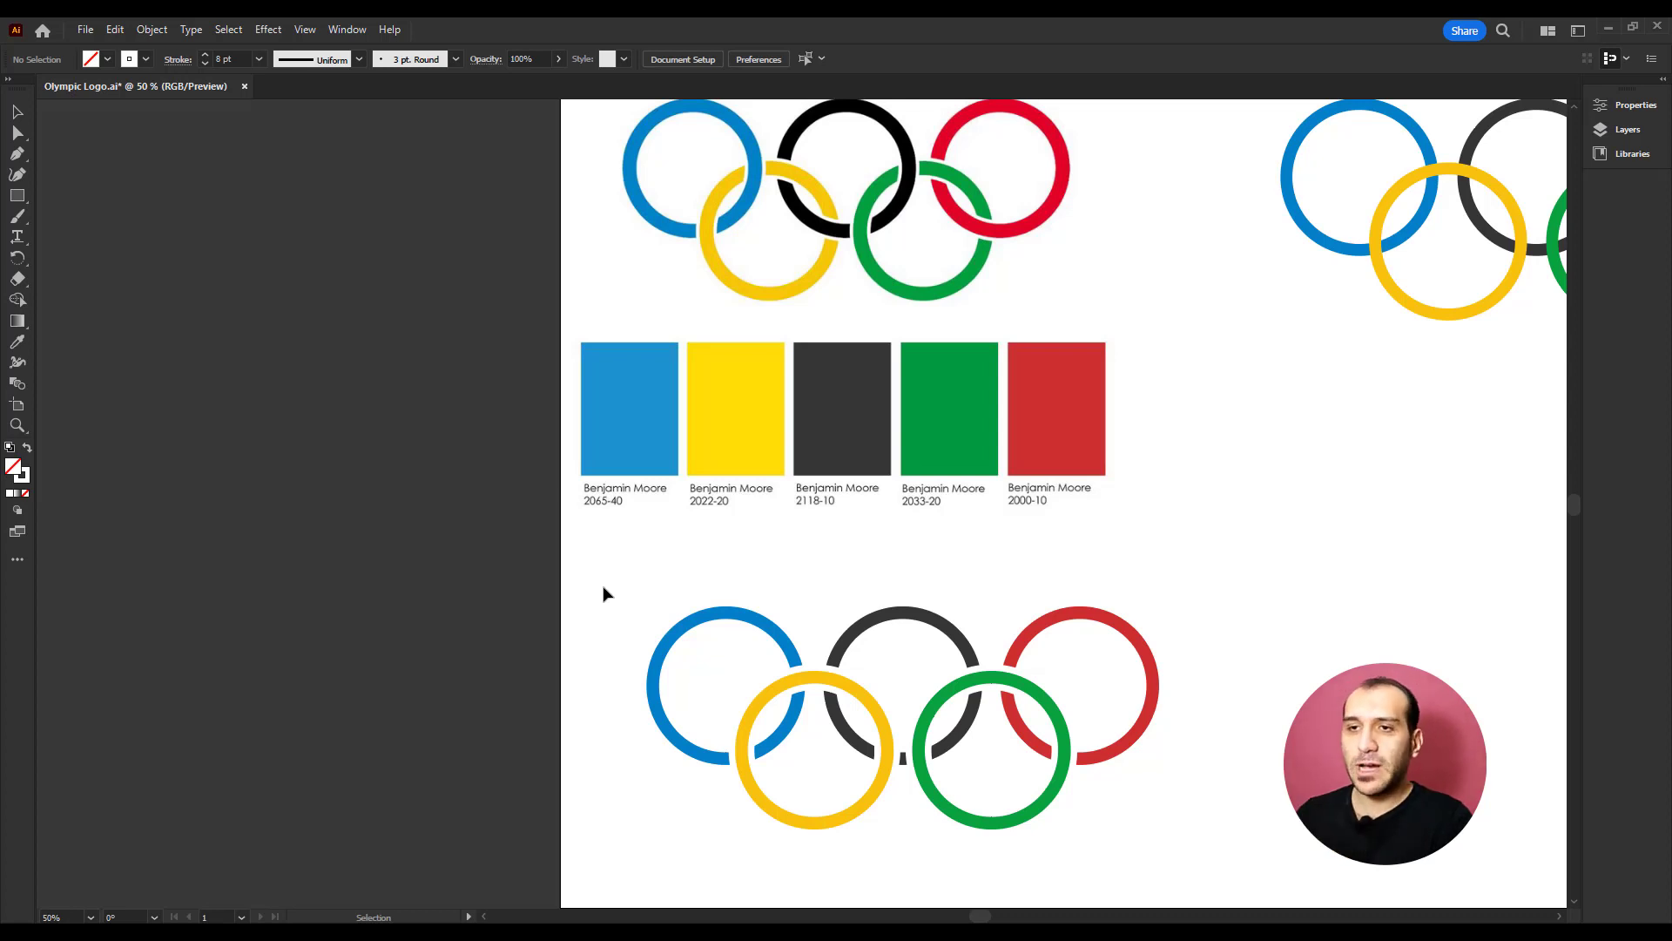
pyautogui.moveTo(583, 561); pyautogui.dragTo(1257, 858)
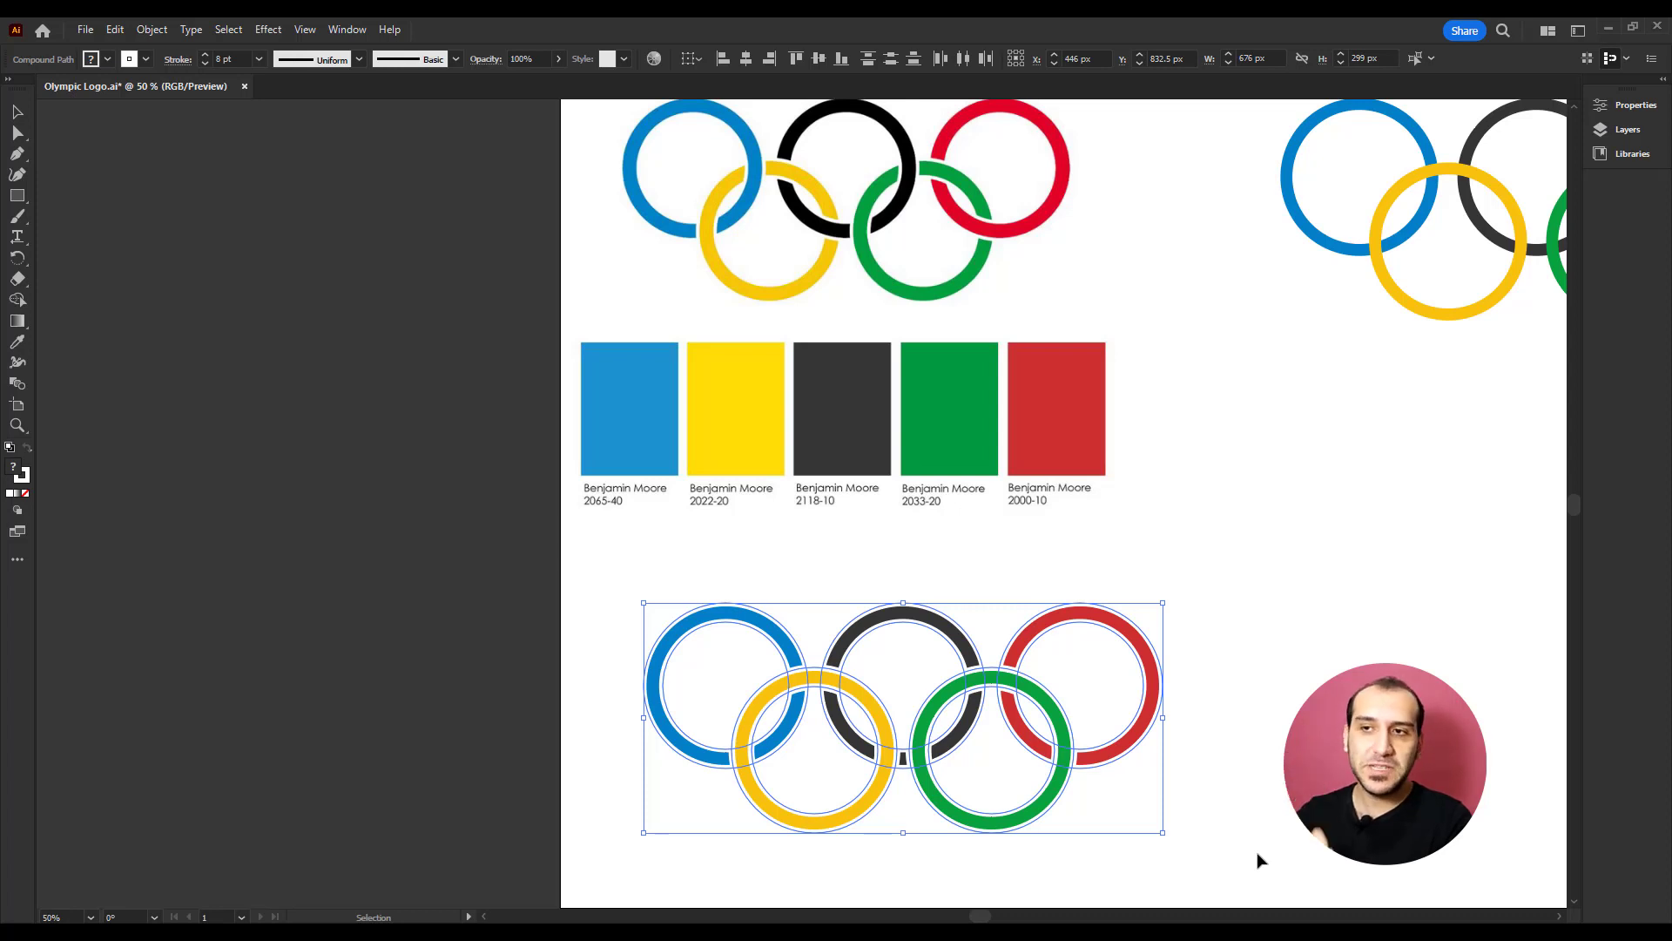
# - Make the outlined rings an Intertwine object and move it onto the pasteboard at left
pyautogui.click(146, 35)
pyautogui.moveTo(184, 520)
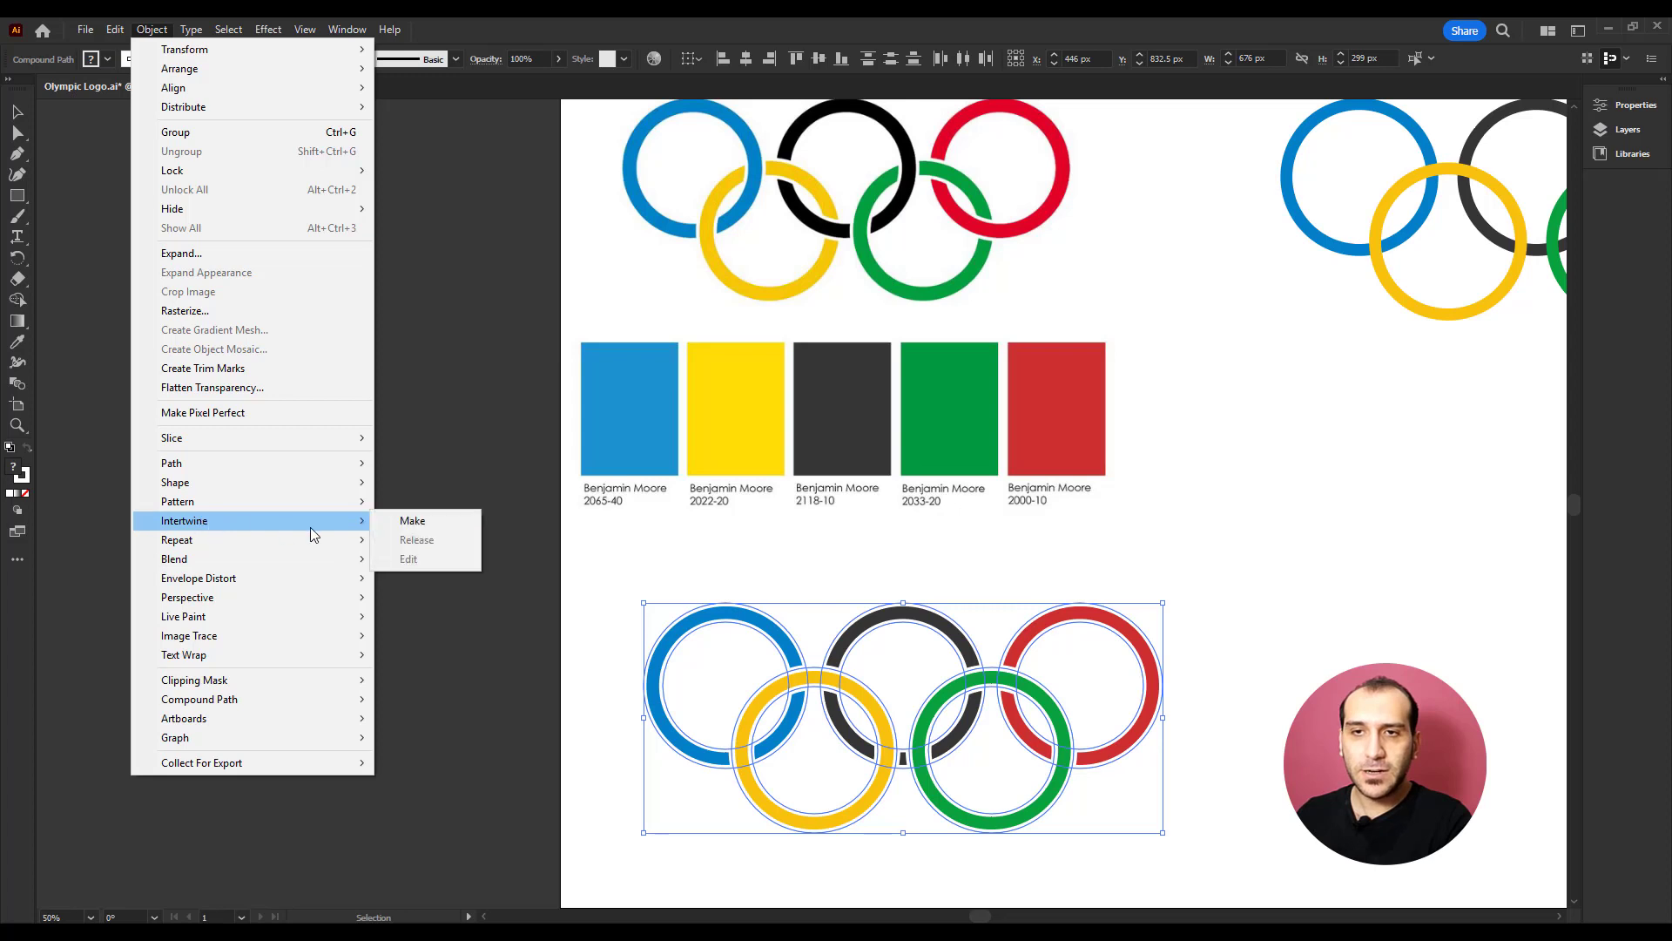
pyautogui.click(384, 525)
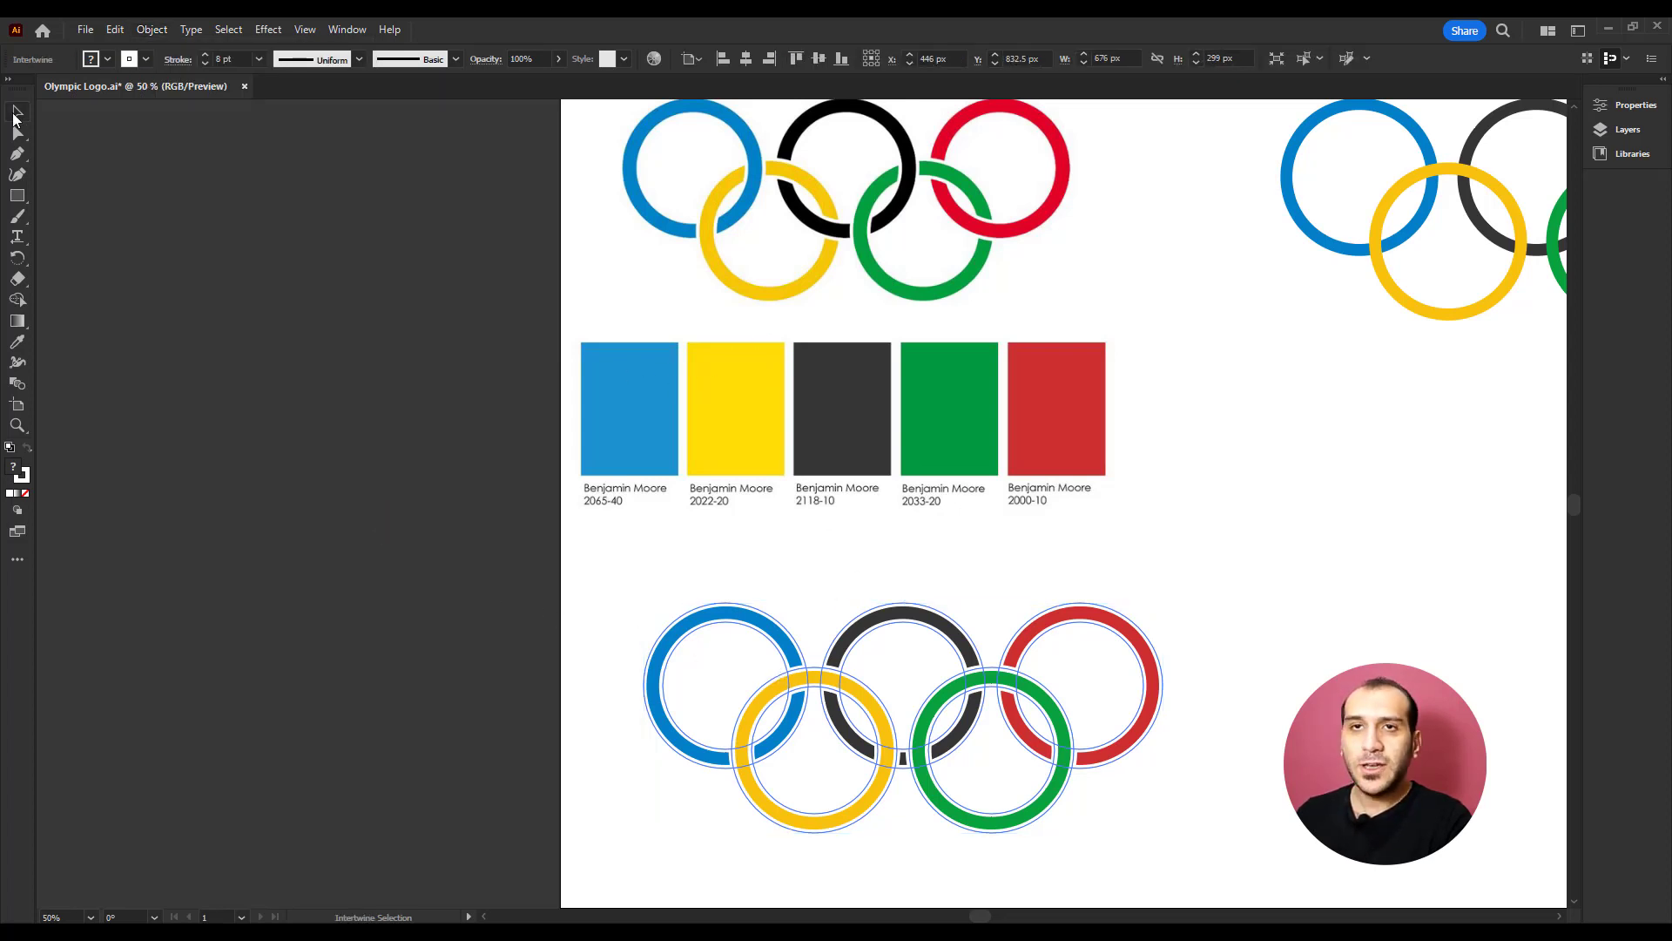
pyautogui.click(16, 113)
pyautogui.click(692, 625)
pyautogui.moveTo(810, 692)
pyautogui.mouseDown()
pyautogui.moveTo(203, 287)
pyautogui.moveTo(470, 469)
pyautogui.moveTo(437, 440)
pyautogui.mouseUp()
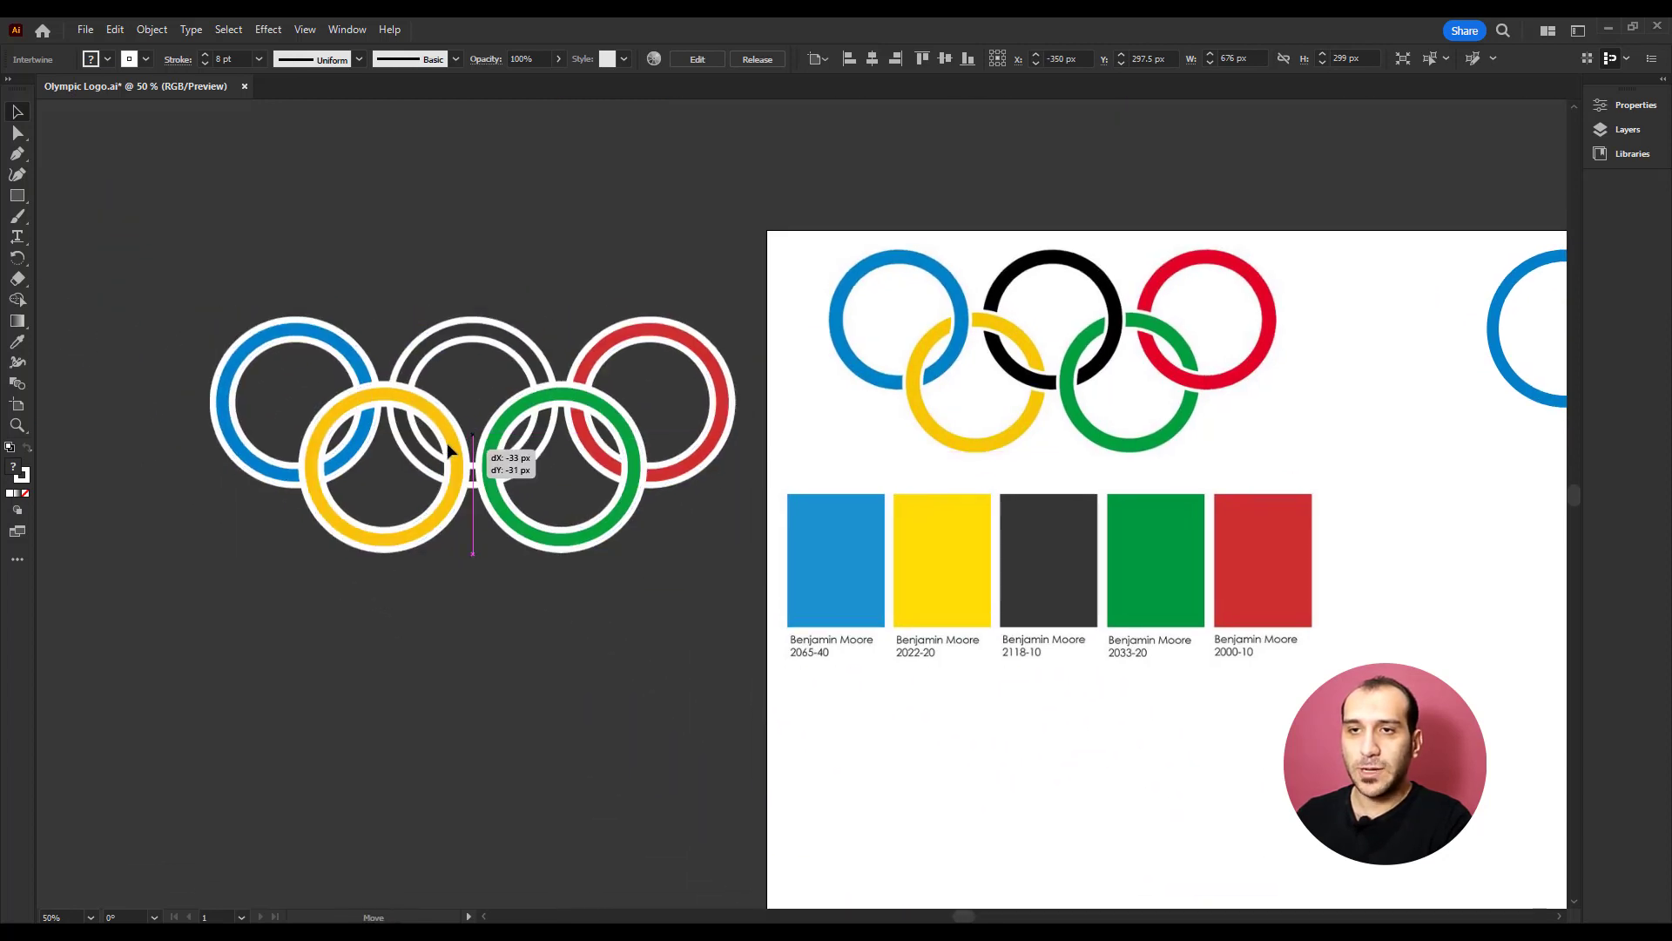
pyautogui.click(340, 231)
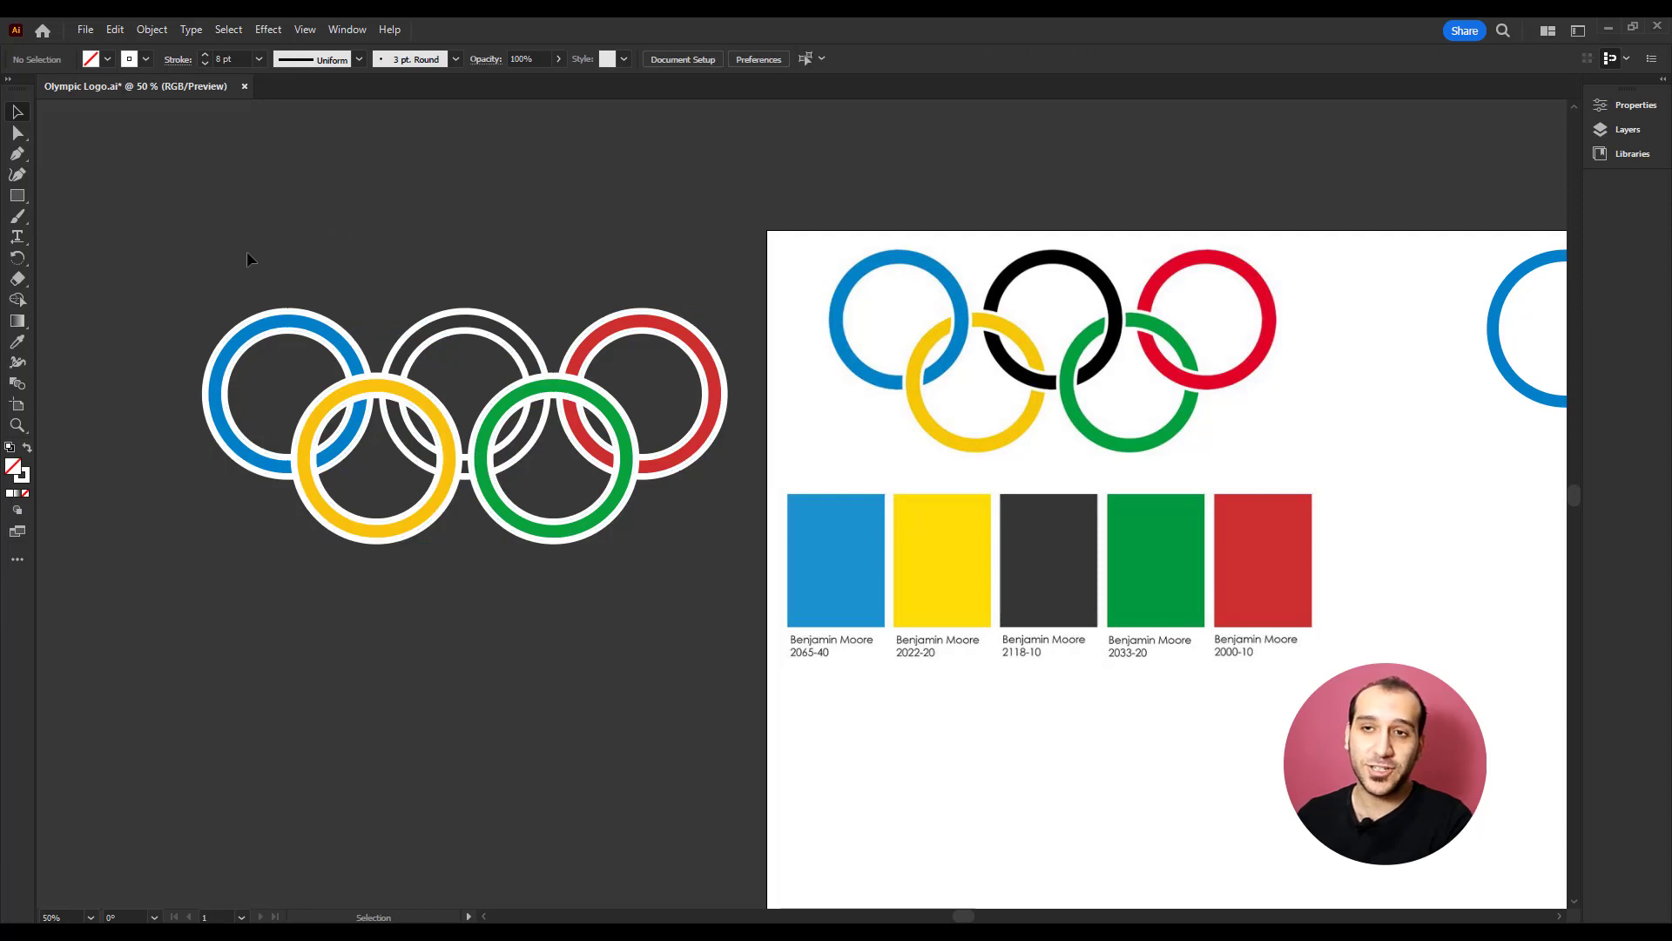
# - Release the Intertwine on the rings and make it again
pyautogui.moveTo(170, 242); pyautogui.dragTo(746, 583)
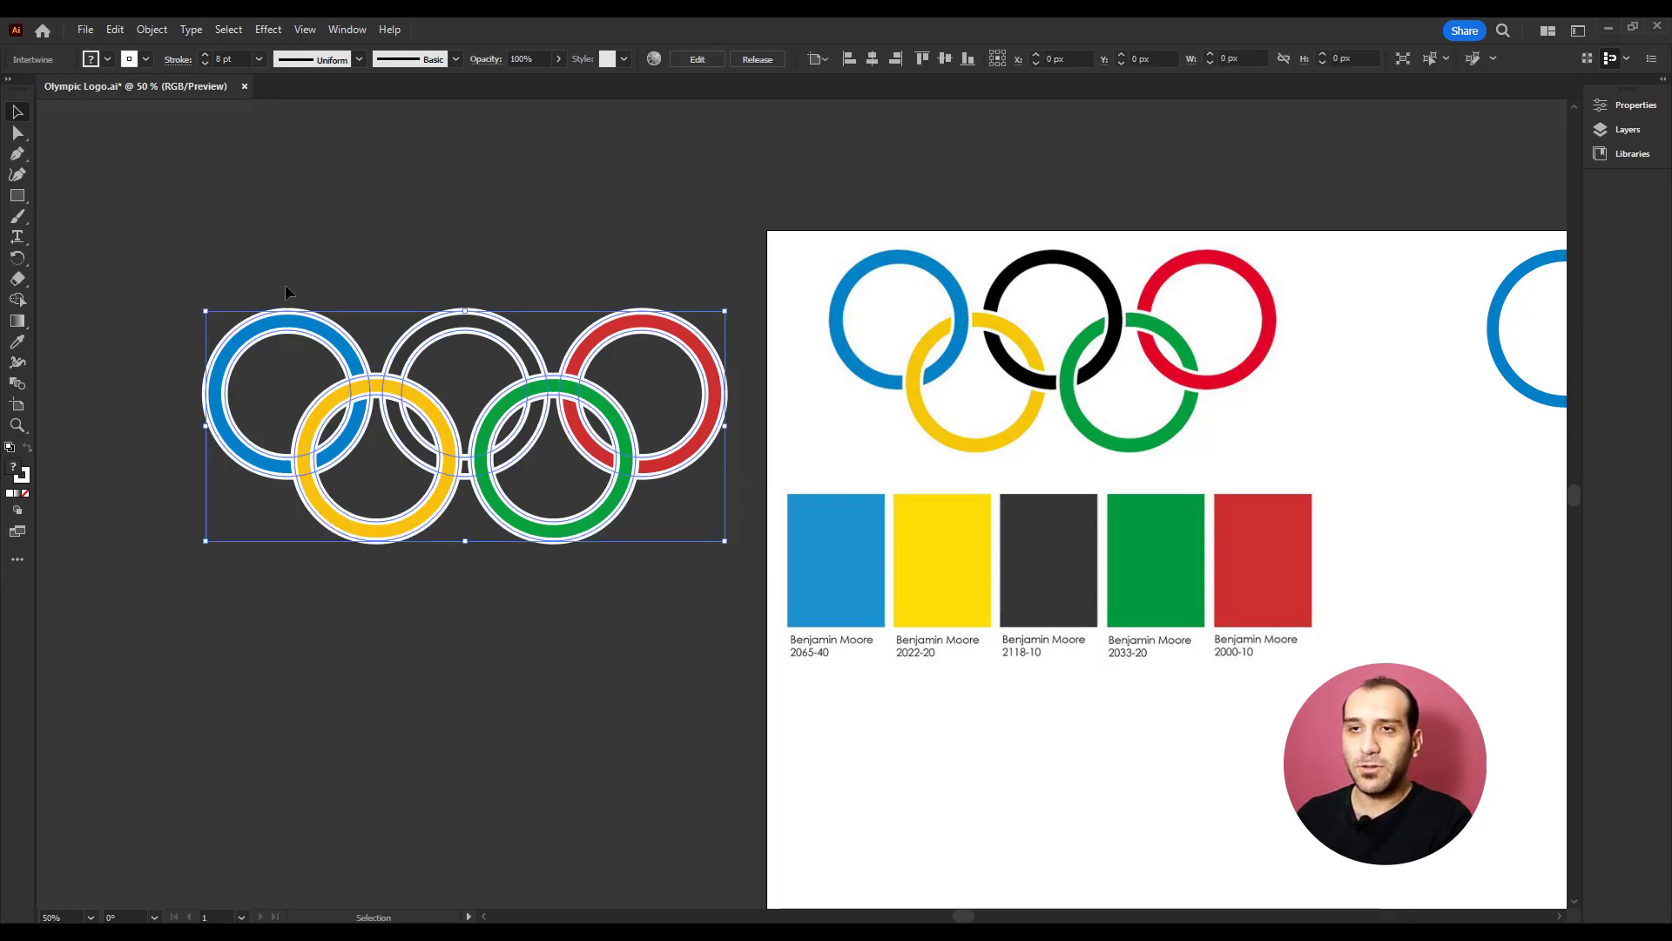
pyautogui.click(153, 29)
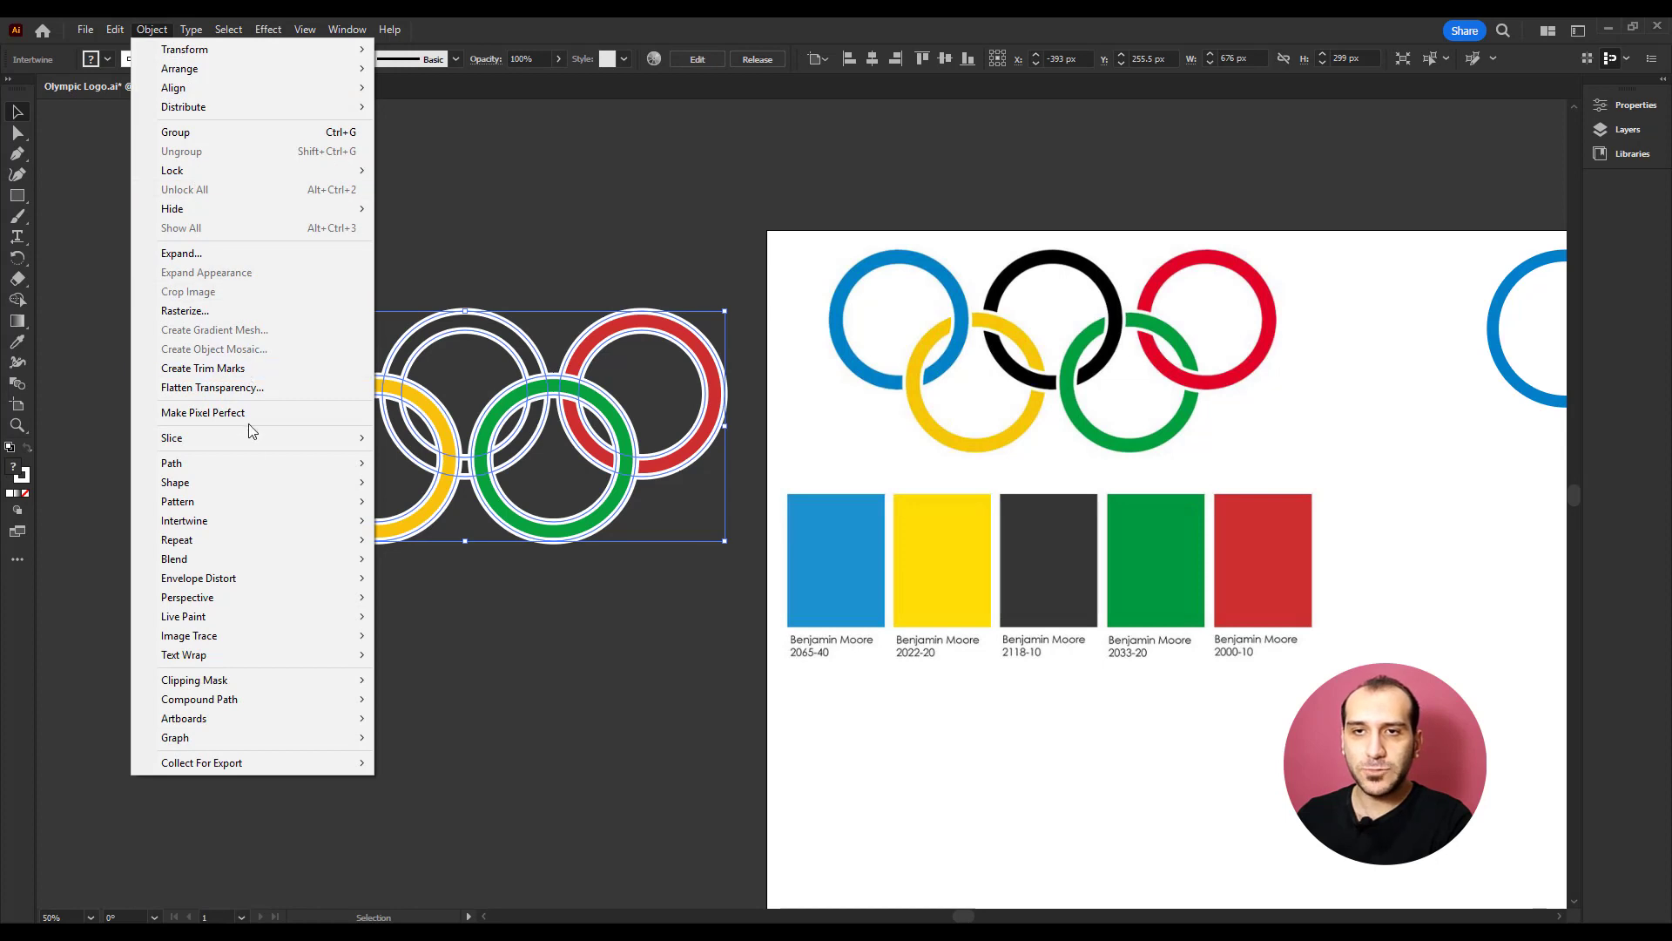
pyautogui.moveTo(184, 520)
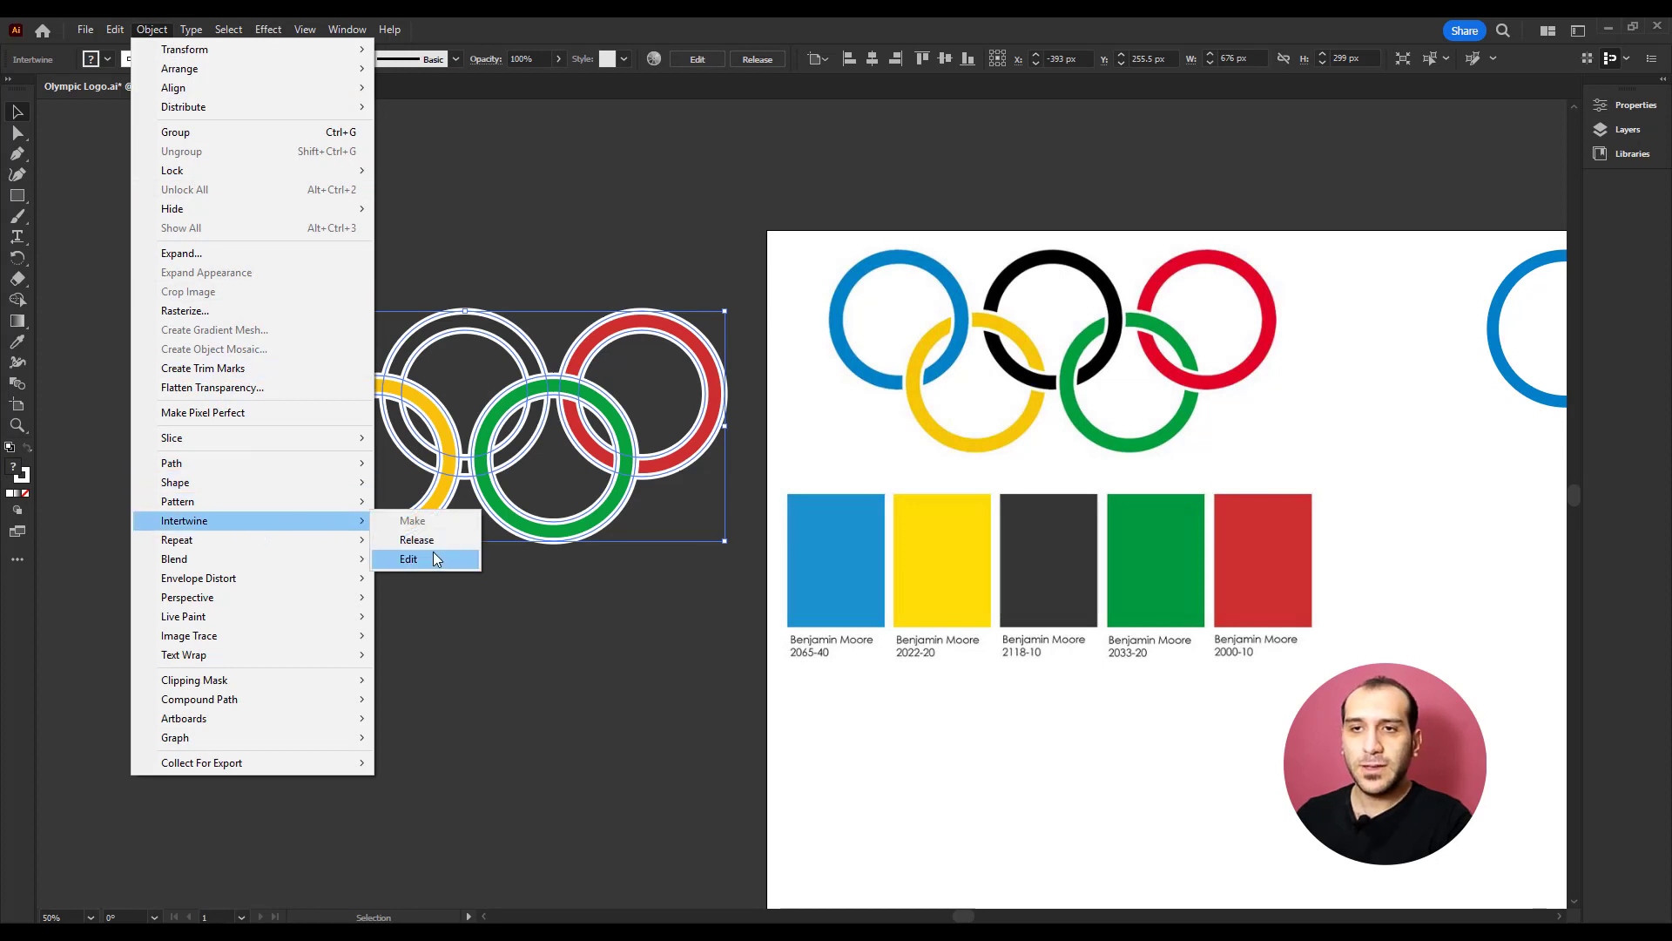
pyautogui.click(423, 542)
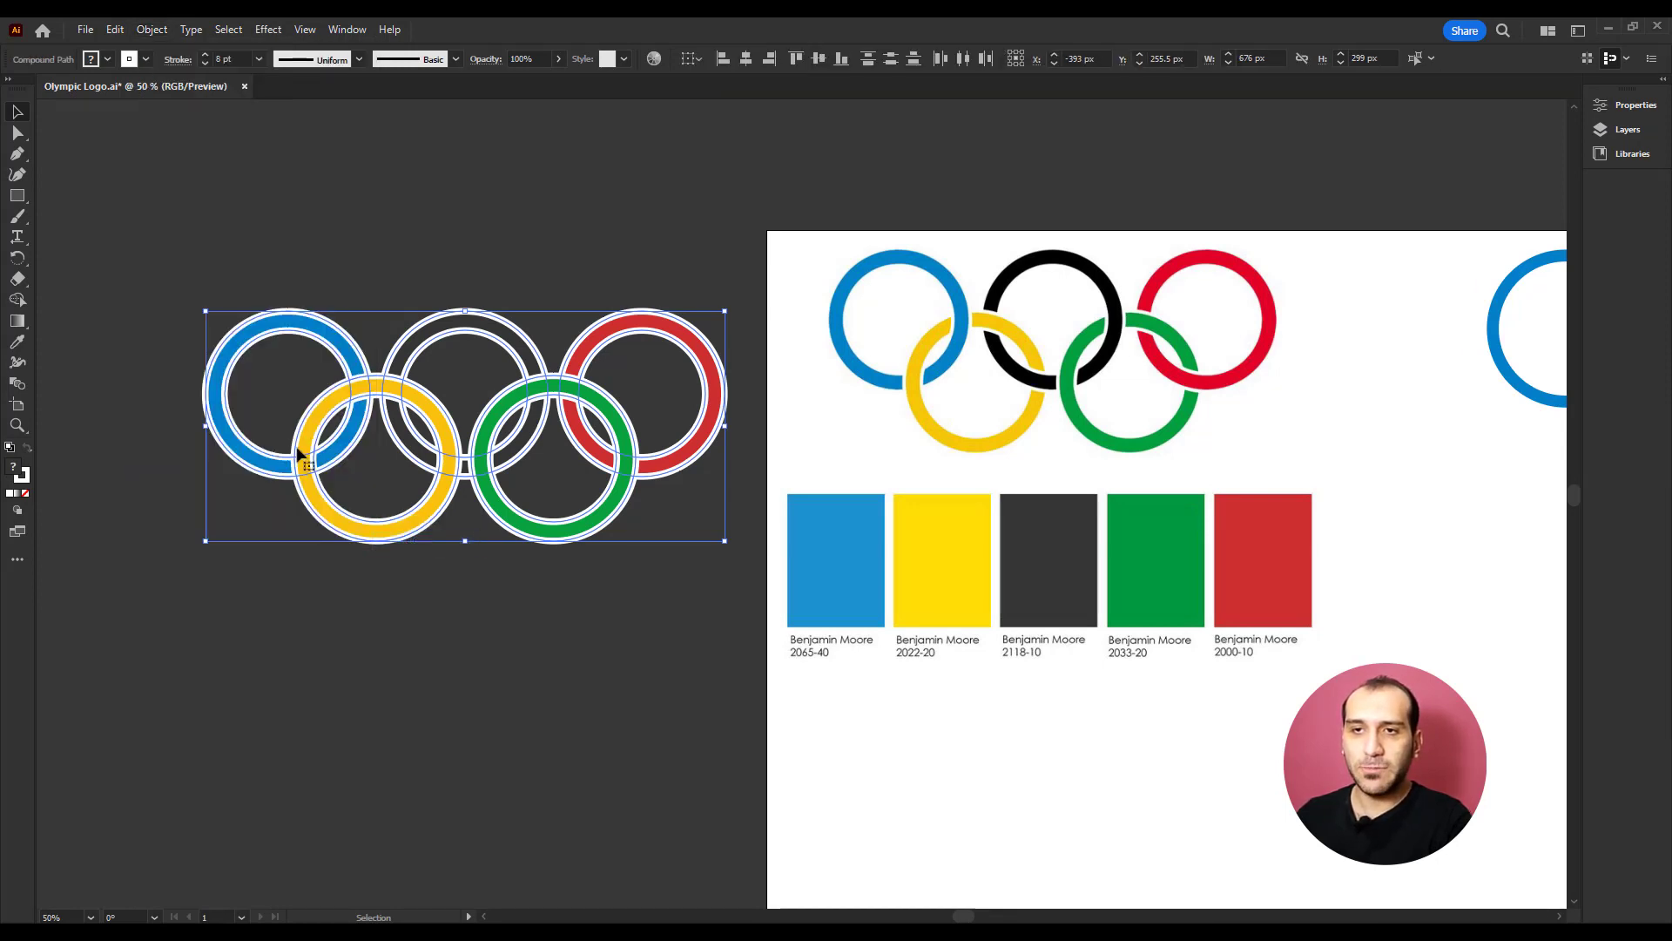
pyautogui.click(150, 30)
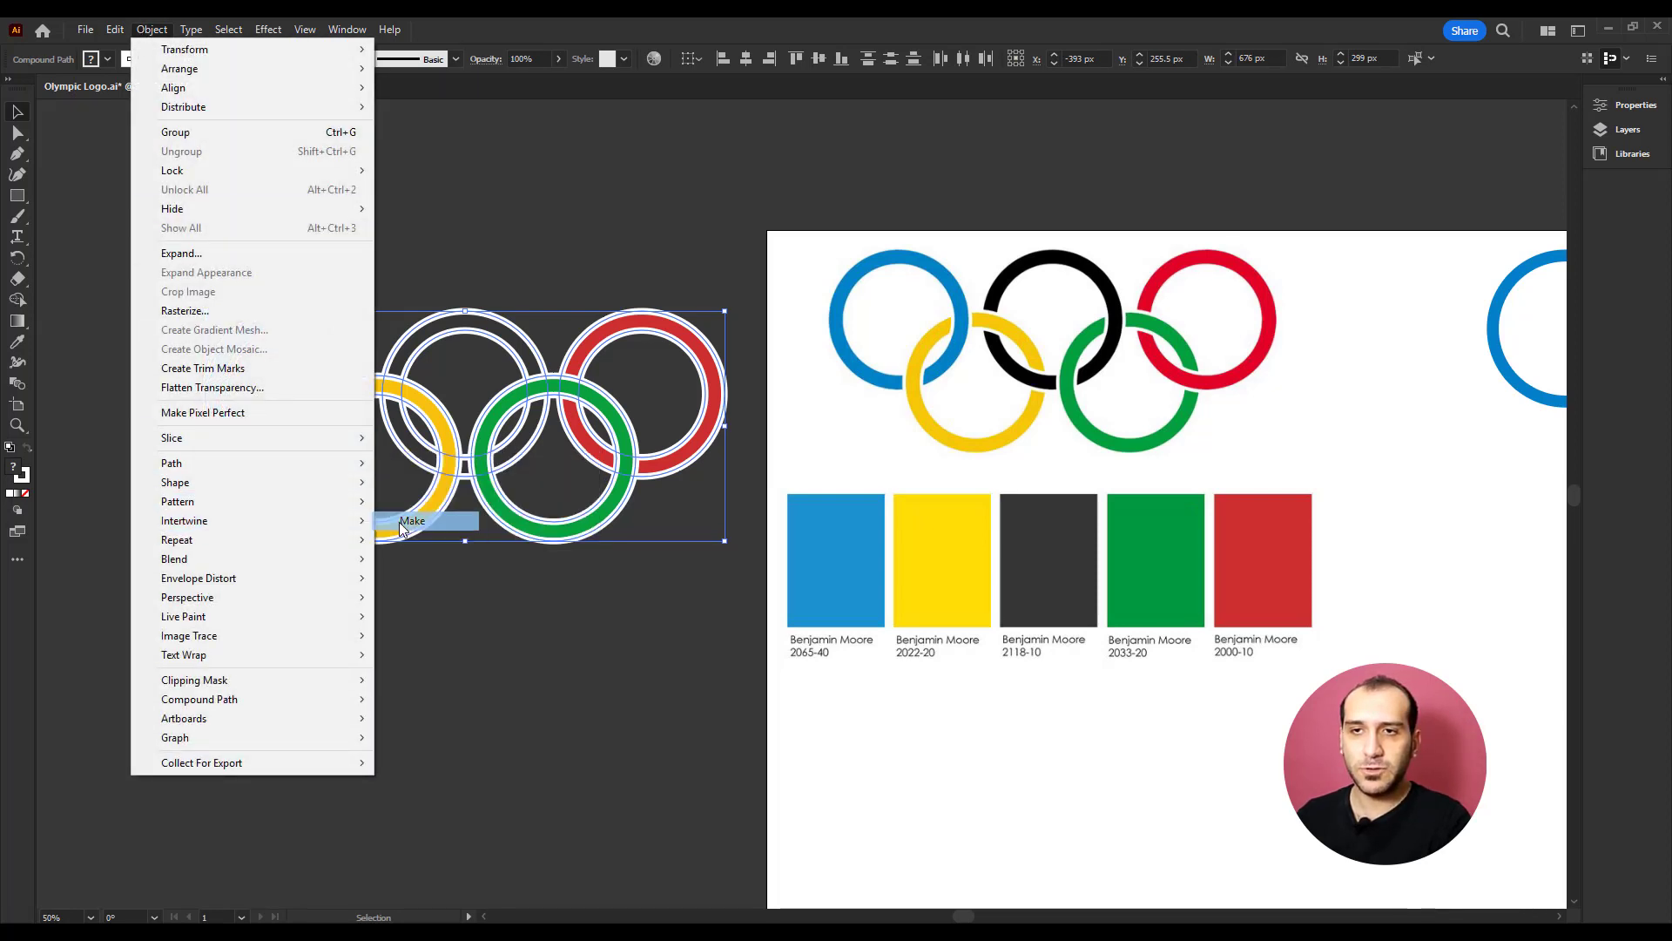
pyautogui.click(401, 521)
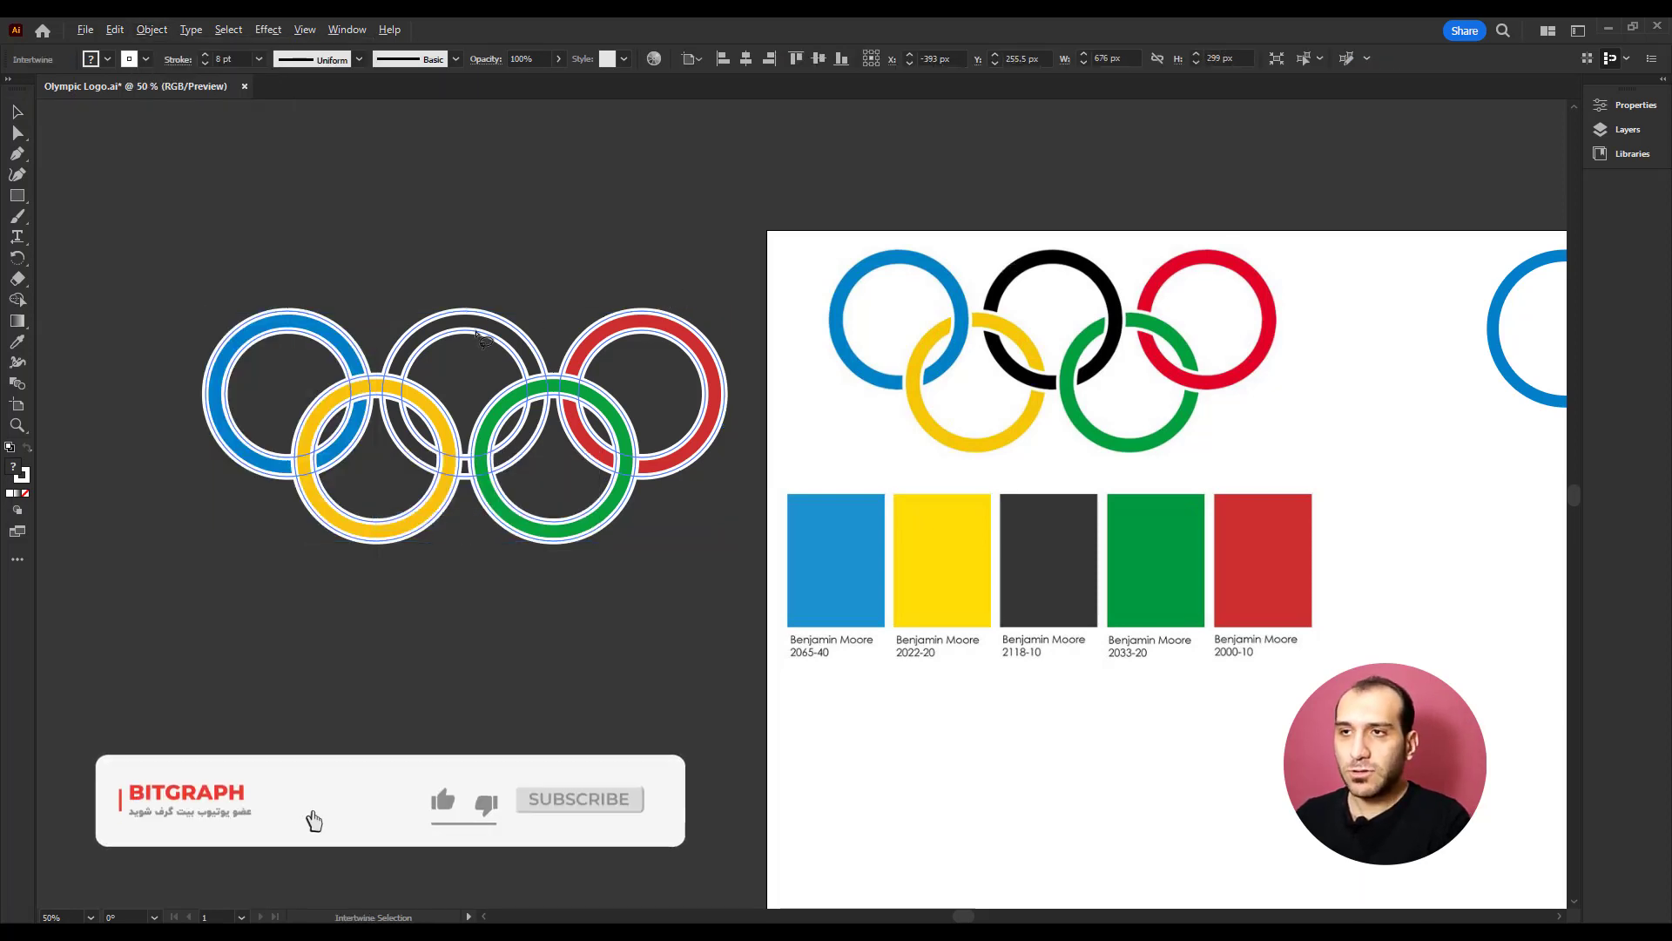
# - Swap the over-and-under stacking at the blue–yellow, green–black, red–green and other crossings
pyautogui.scroll(1, 482, 337)
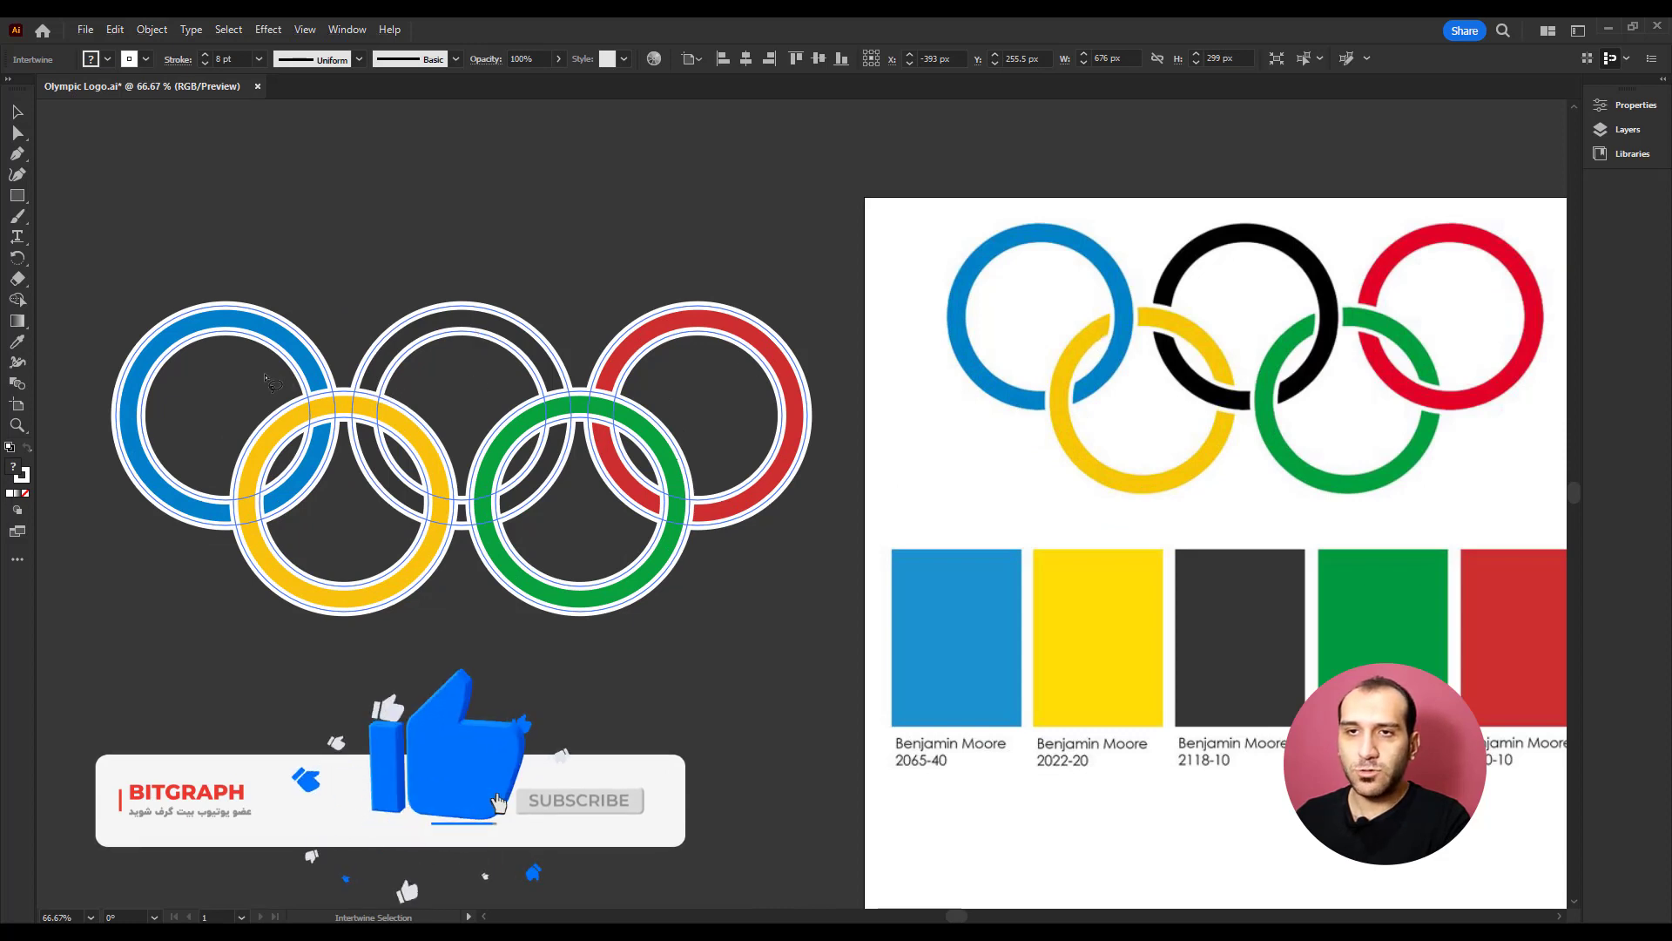
pyautogui.moveTo(263, 373); pyautogui.dragTo(339, 439)
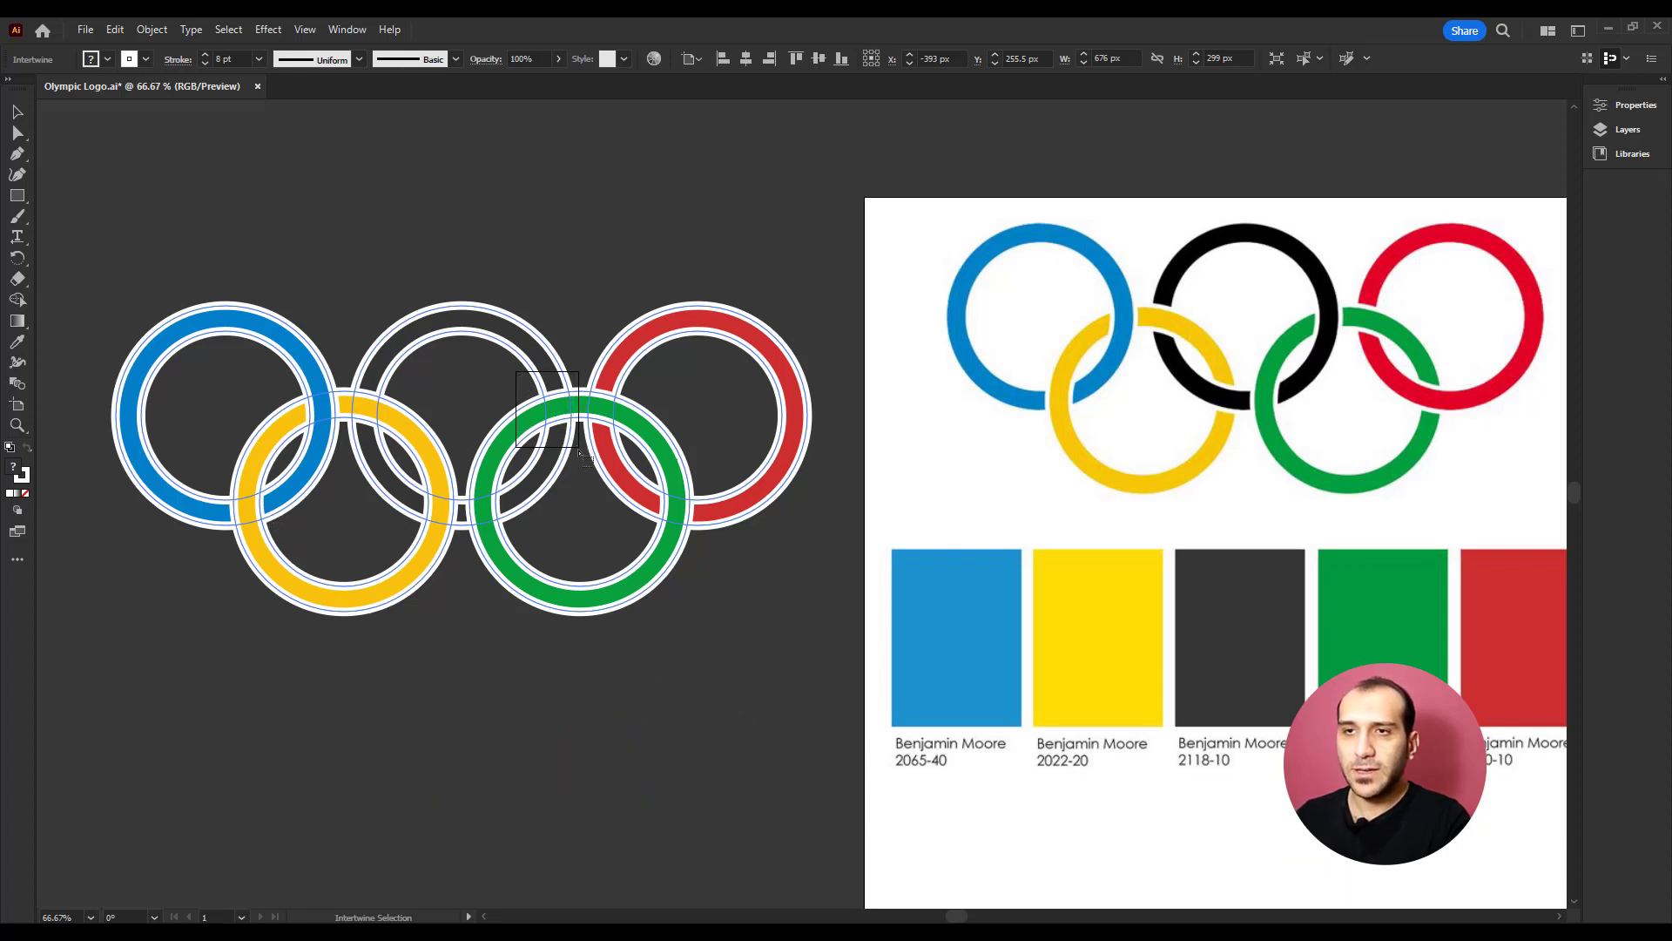
pyautogui.moveTo(579, 449); pyautogui.dragTo(578, 450)
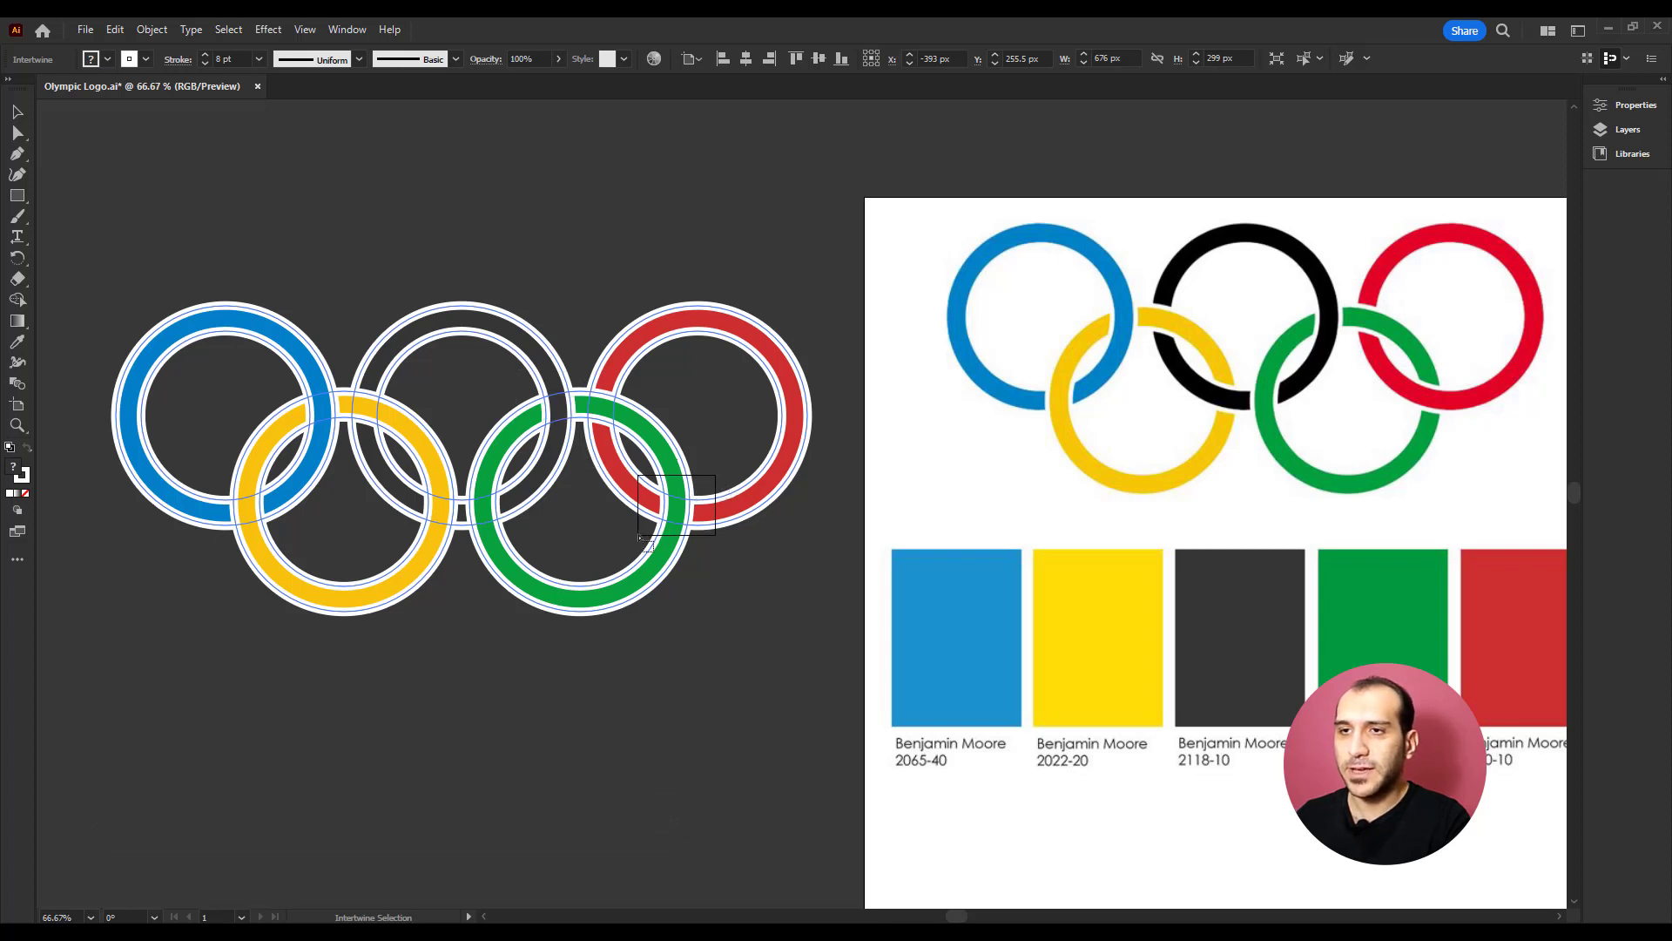
pyautogui.moveTo(640, 539); pyautogui.dragTo(640, 538)
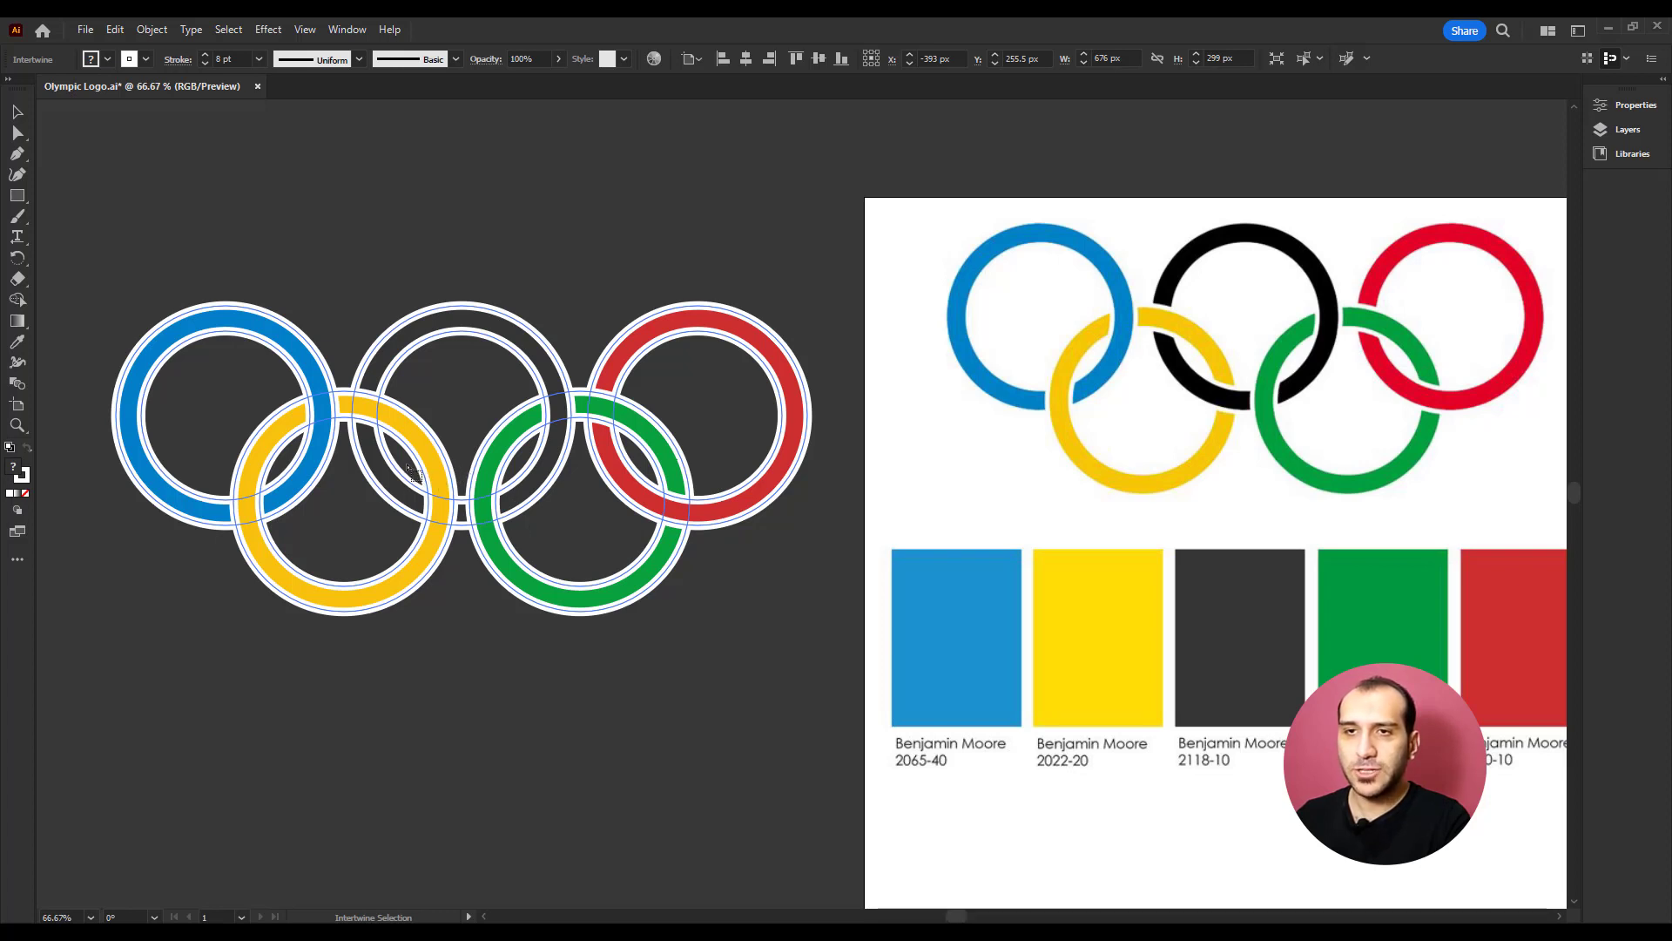
pyautogui.moveTo(462, 569); pyautogui.dragTo(463, 570)
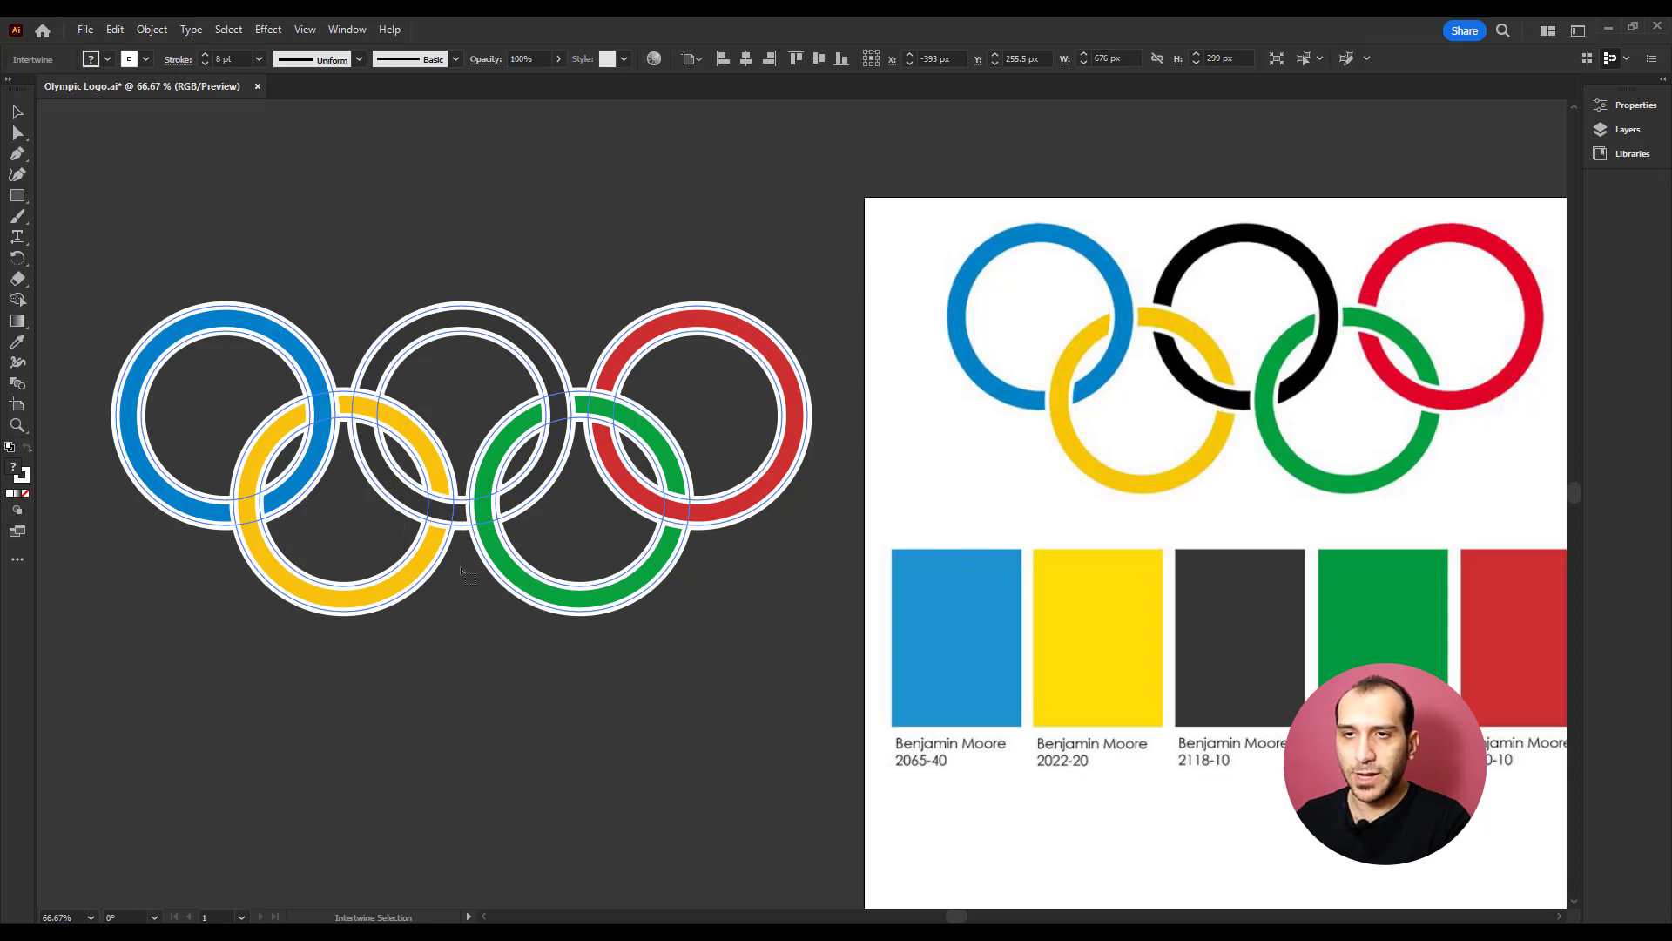
# - Move the woven rings below the colour swatches, then undo the last change
pyautogui.scroll(-1, 463, 569)
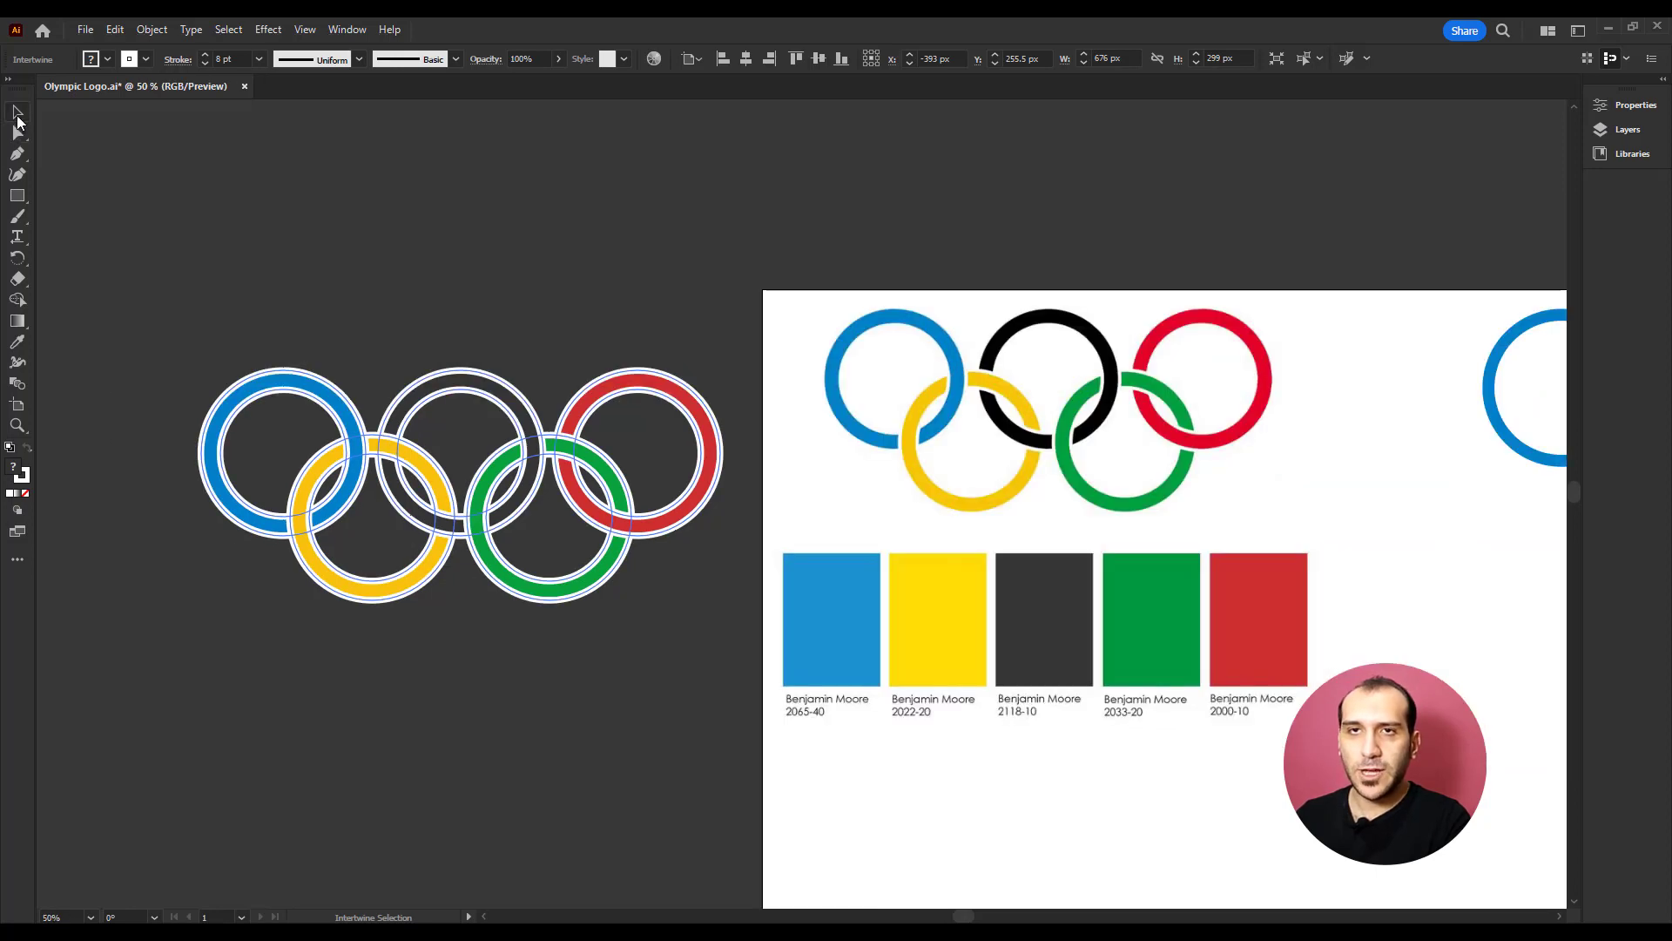
pyautogui.click(17, 113)
pyautogui.moveTo(603, 557)
pyautogui.mouseDown()
pyautogui.moveTo(1107, 694)
pyautogui.moveTo(1121, 745)
pyautogui.mouseUp()
pyautogui.click(1121, 744)
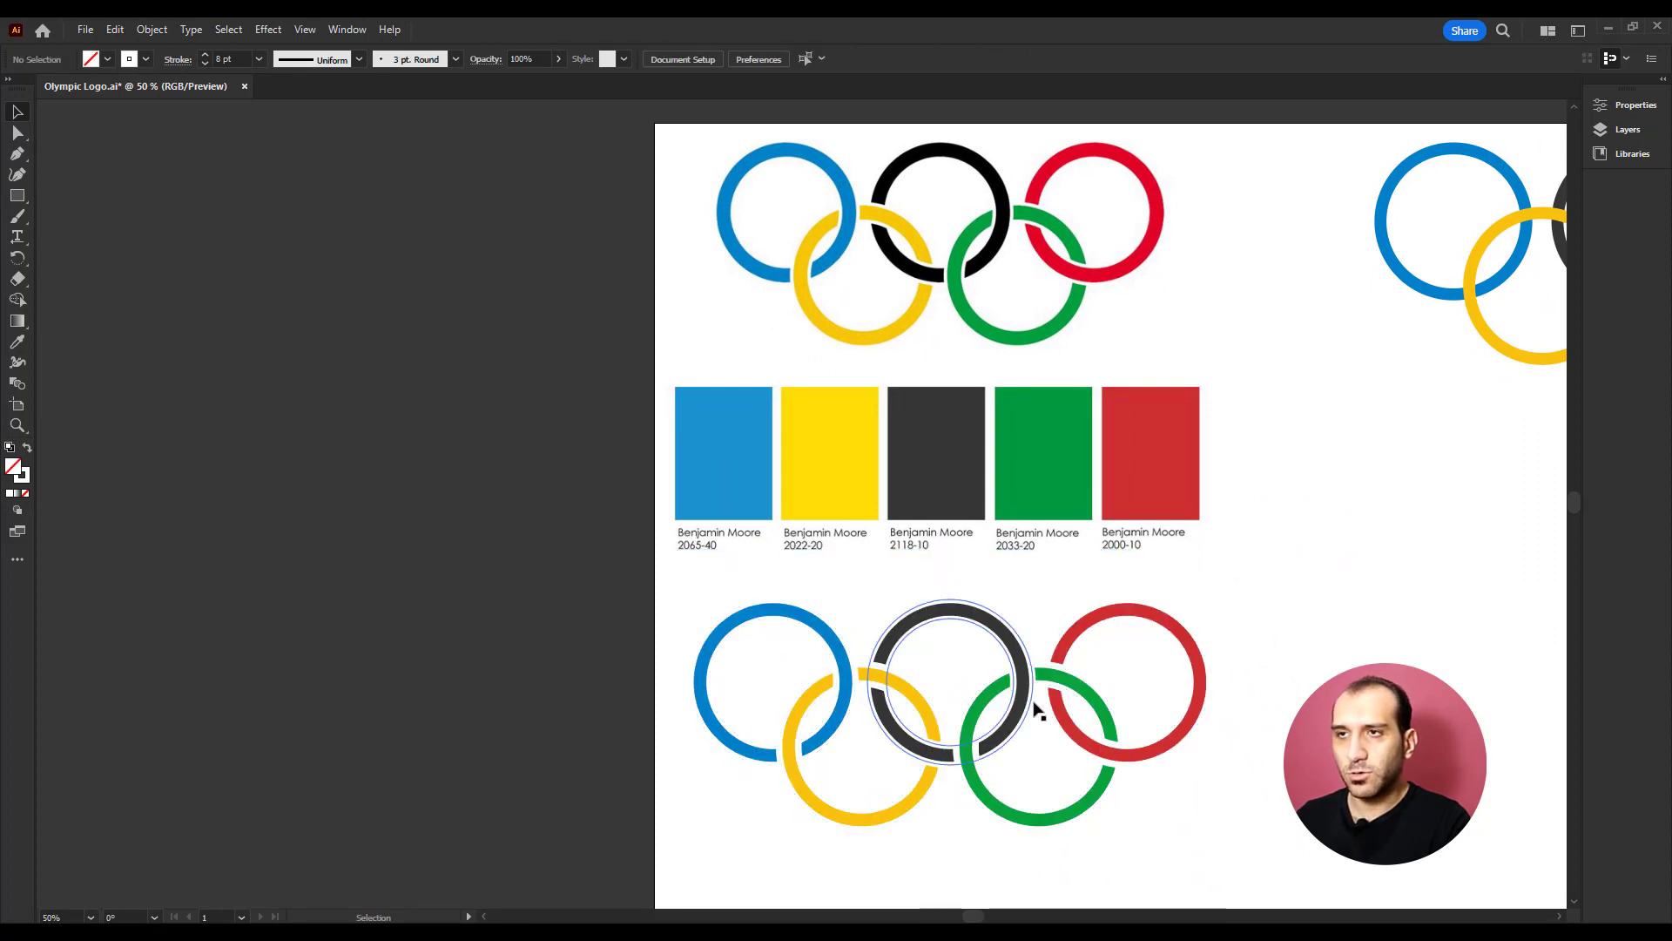
pyautogui.hotkey('ctrl', 'z')
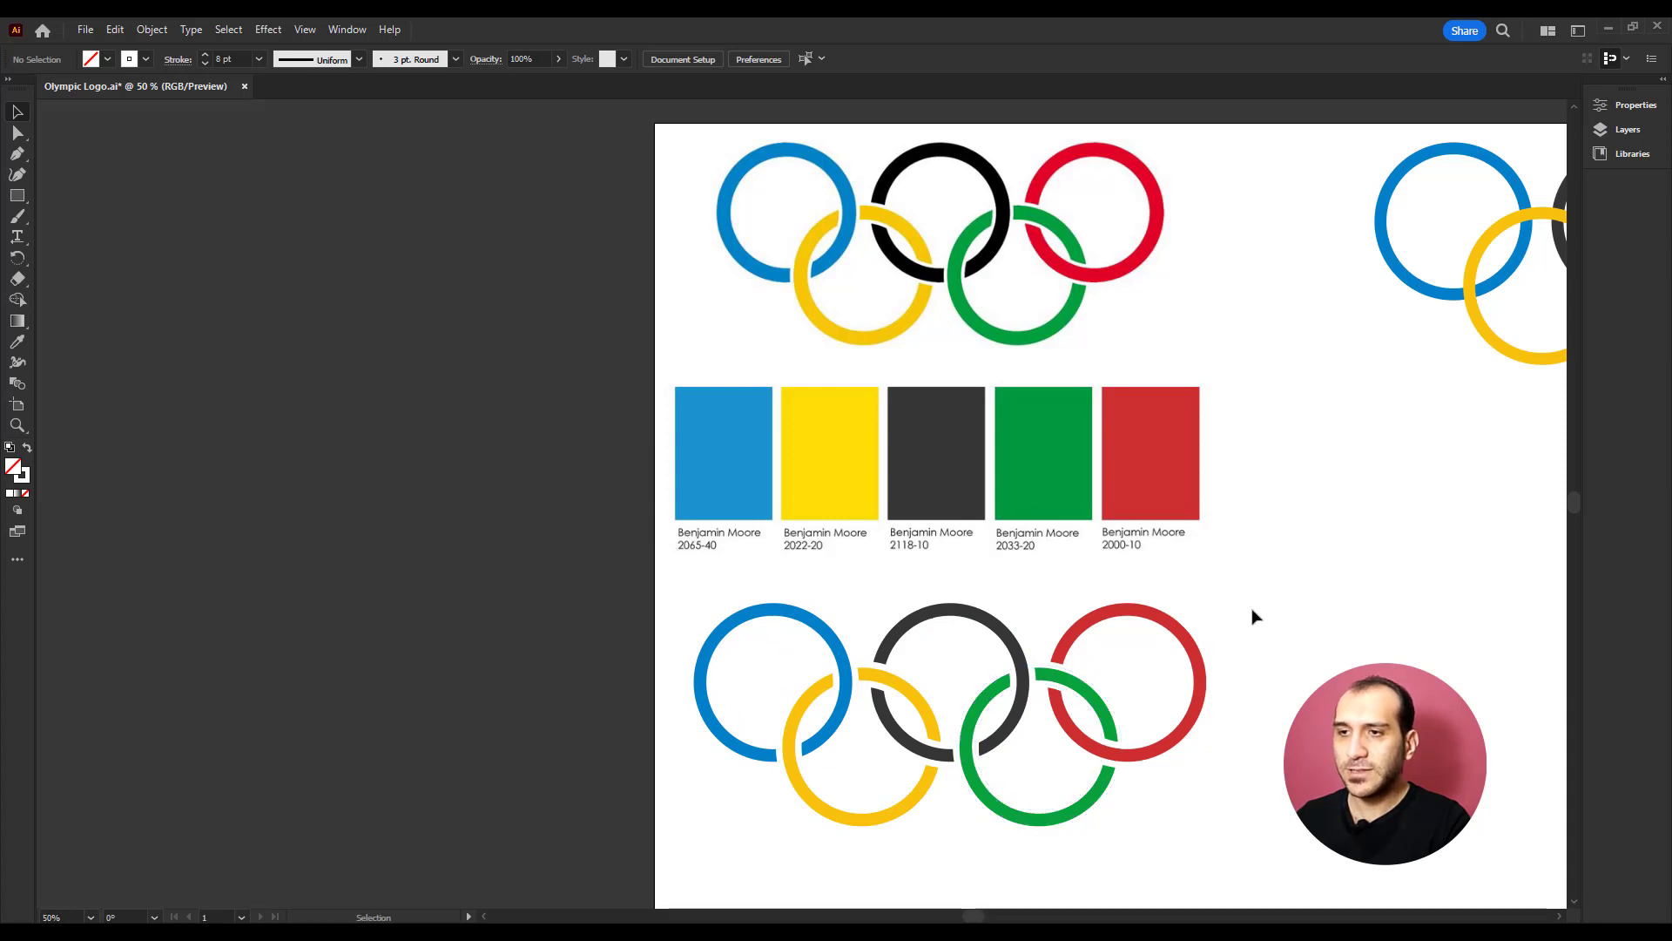
# - Select the intertwined rings and drag them onto the pasteboard left of the artboard
pyautogui.moveTo(1254, 617); pyautogui.dragTo(779, 810)
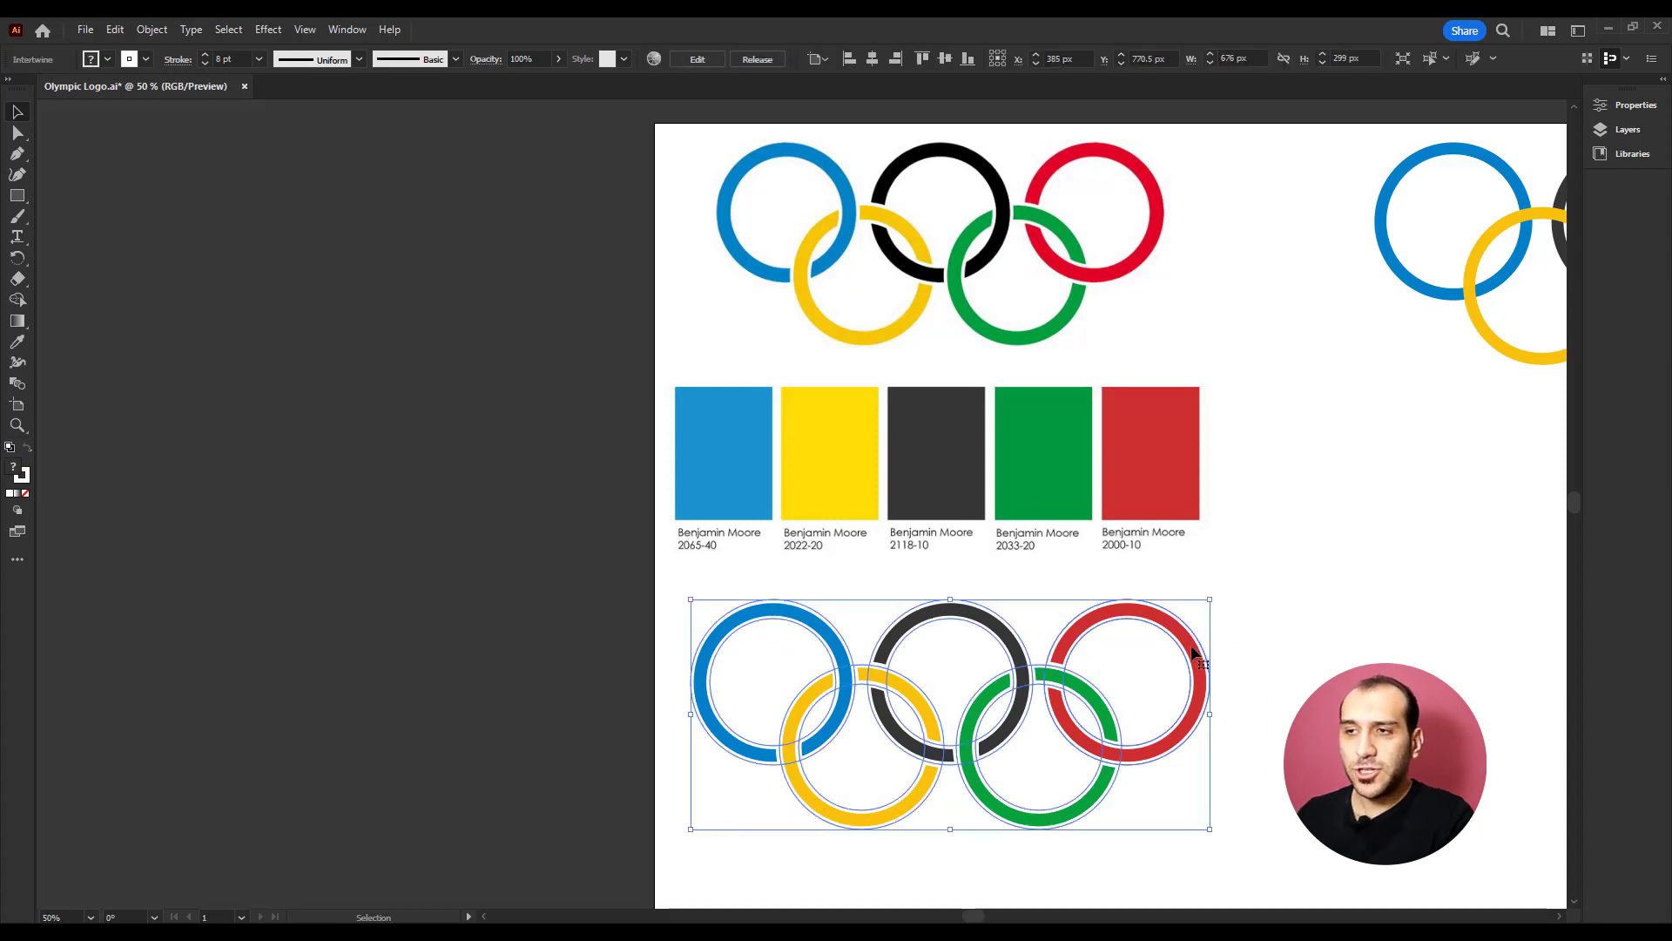
pyautogui.moveTo(1195, 655); pyautogui.dragTo(582, 452)
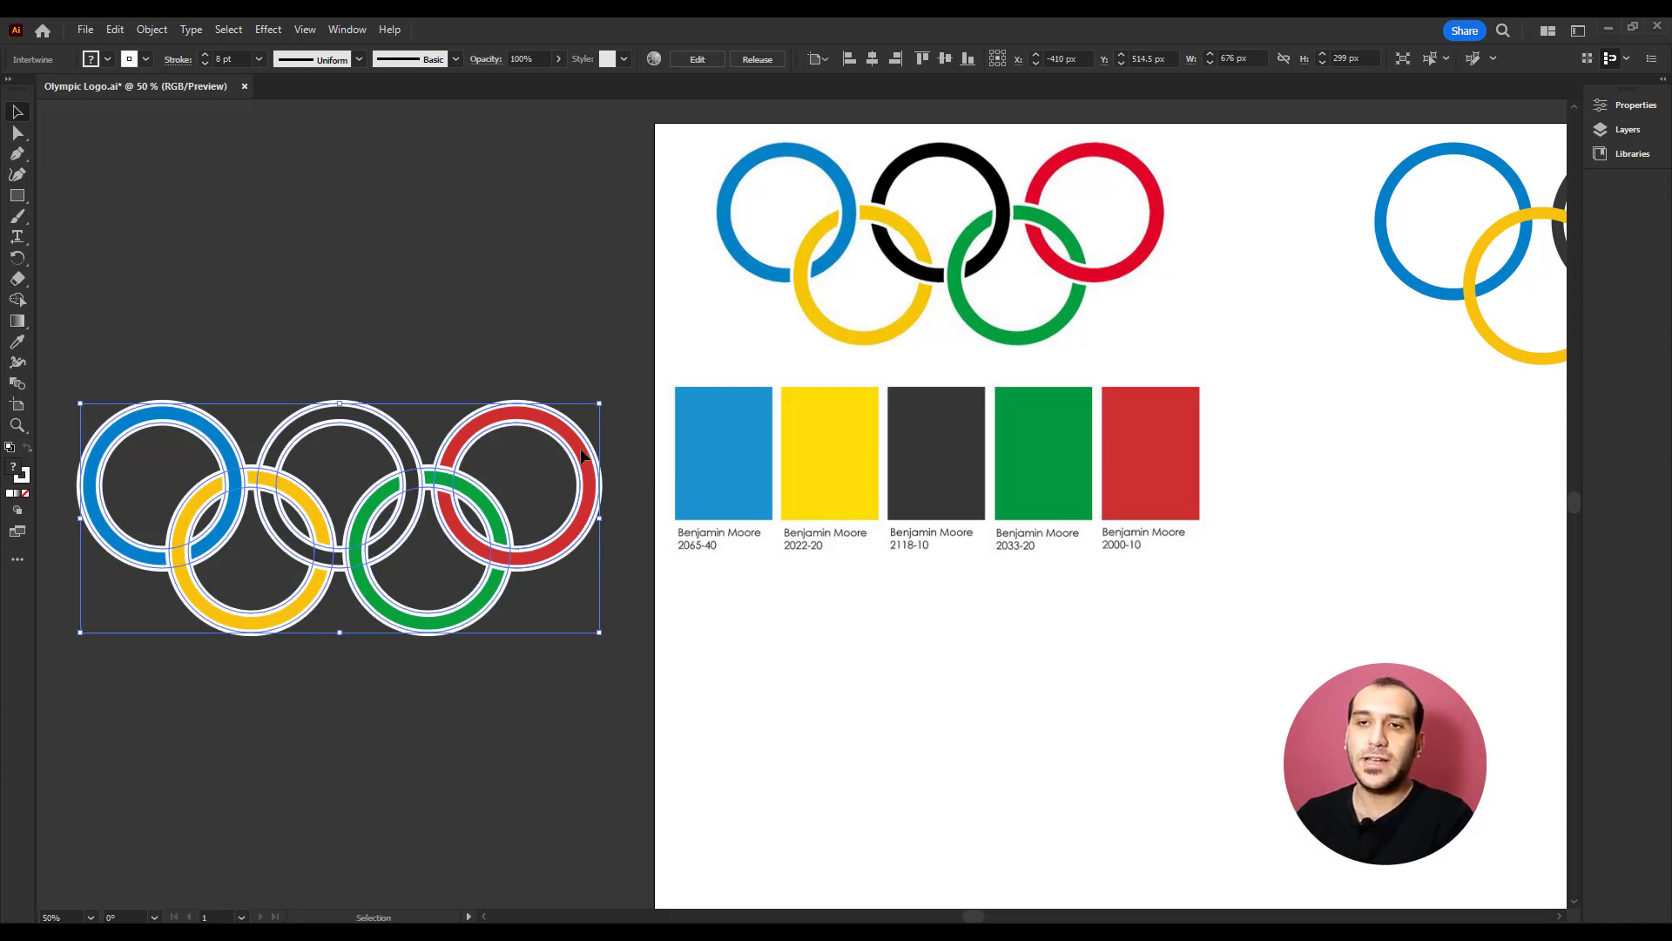
pyautogui.click(433, 311)
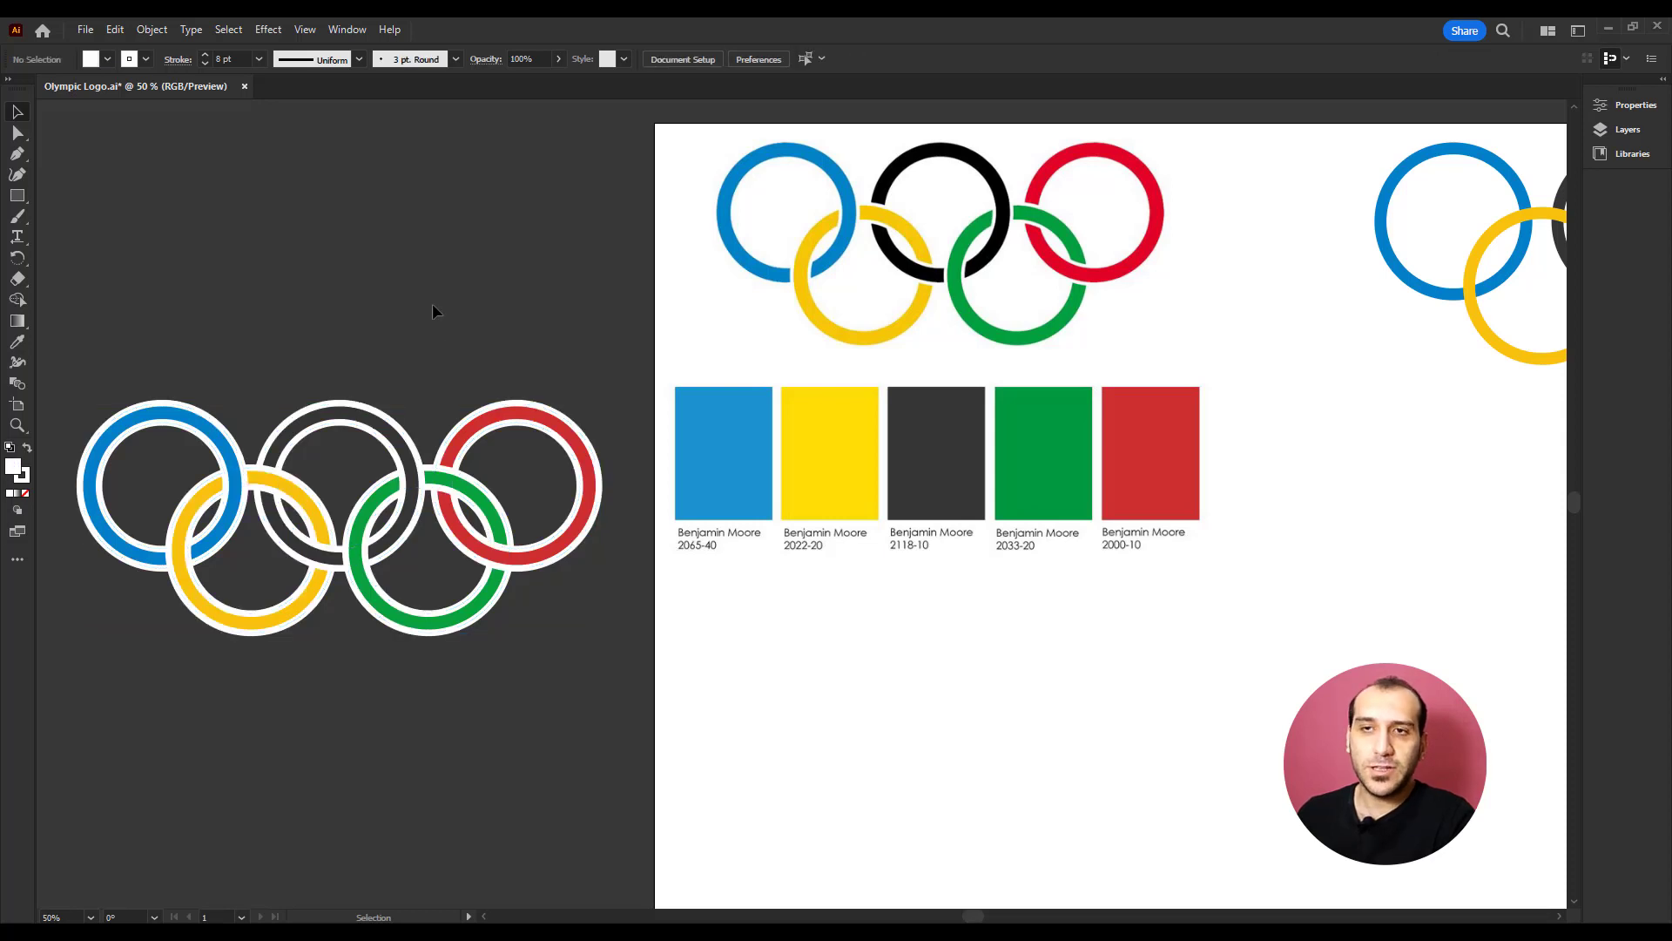
pyautogui.doubleClick(396, 425)
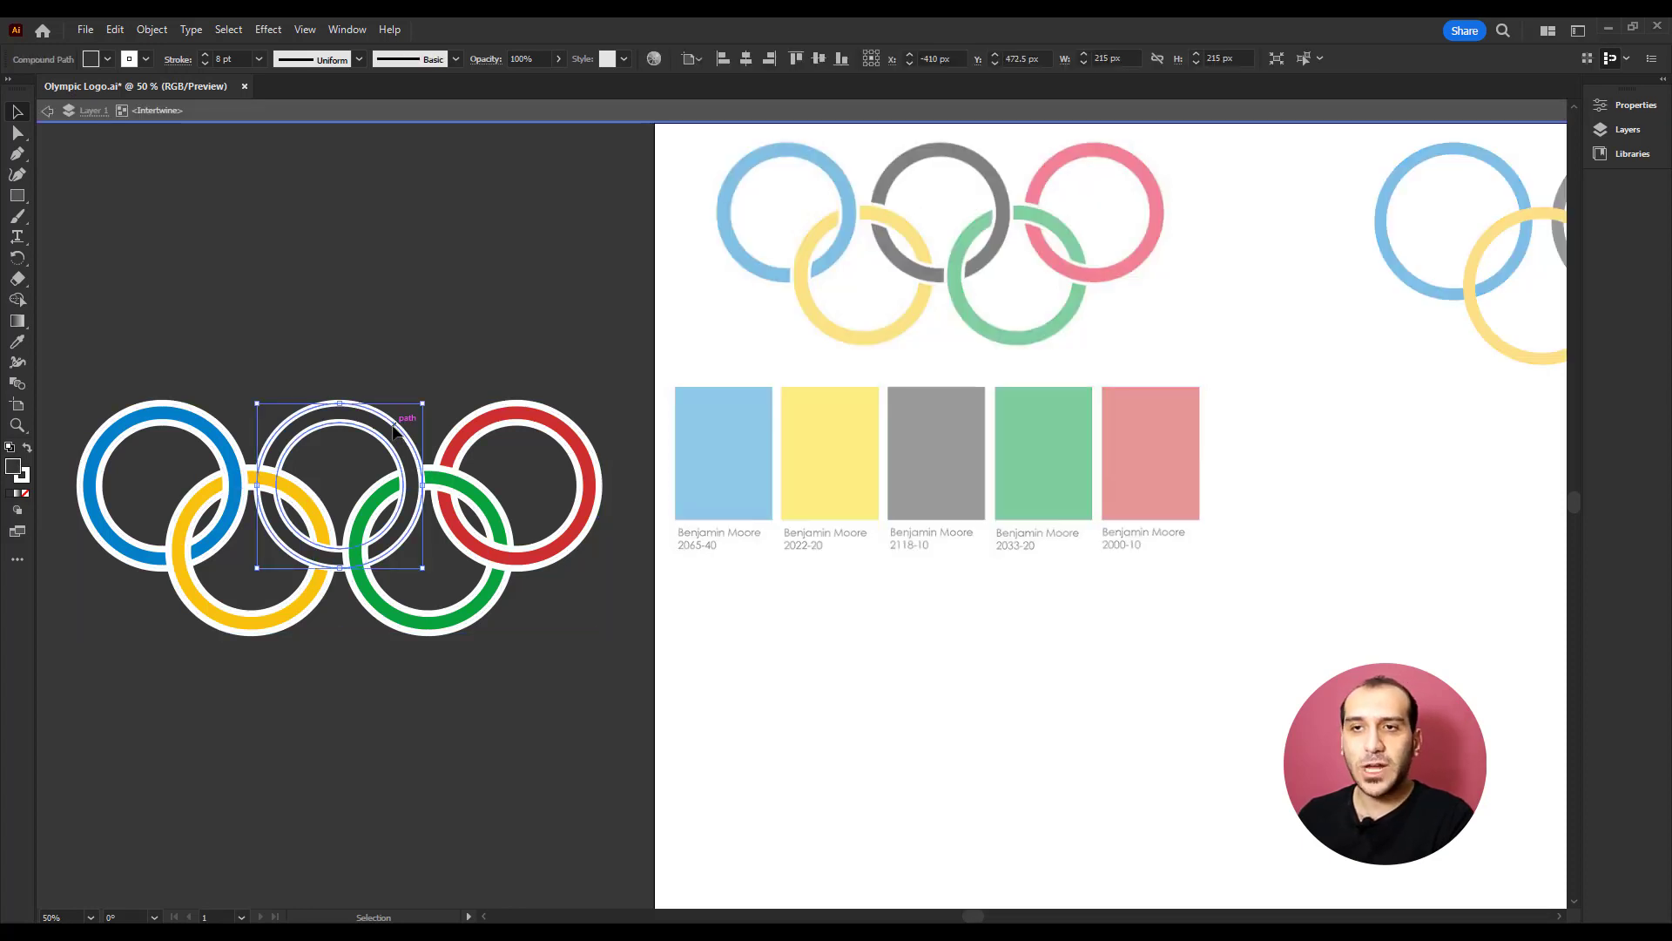
pyautogui.click(413, 336)
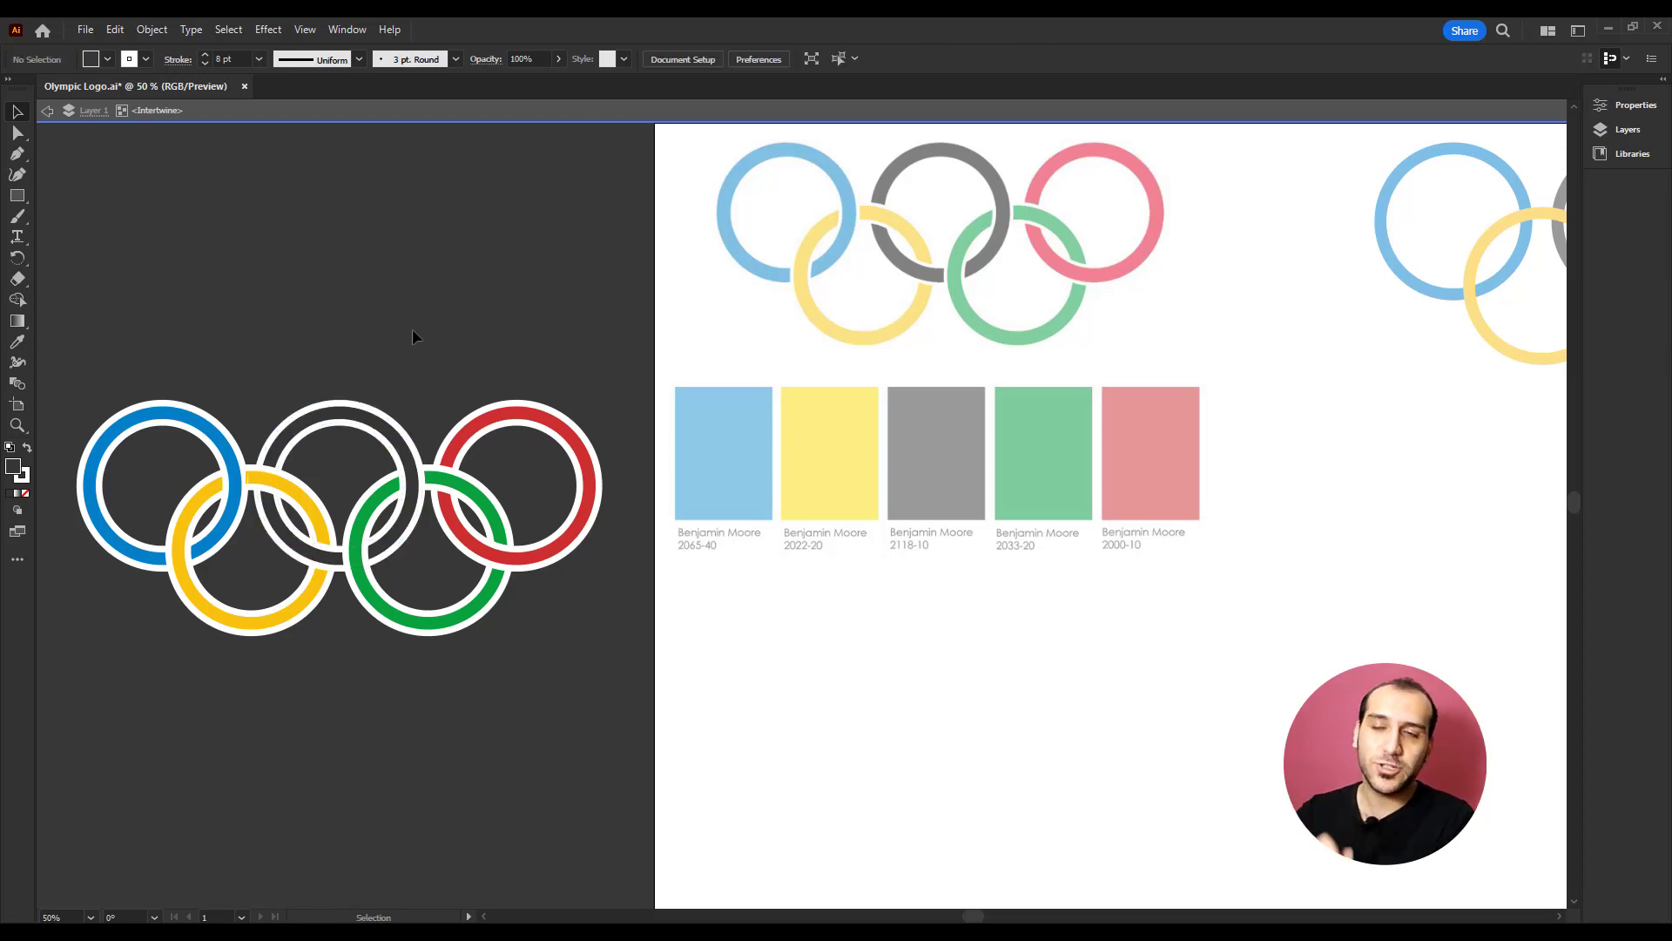
pyautogui.doubleClick(423, 332)
pyautogui.moveTo(589, 346); pyautogui.dragTo(74, 649)
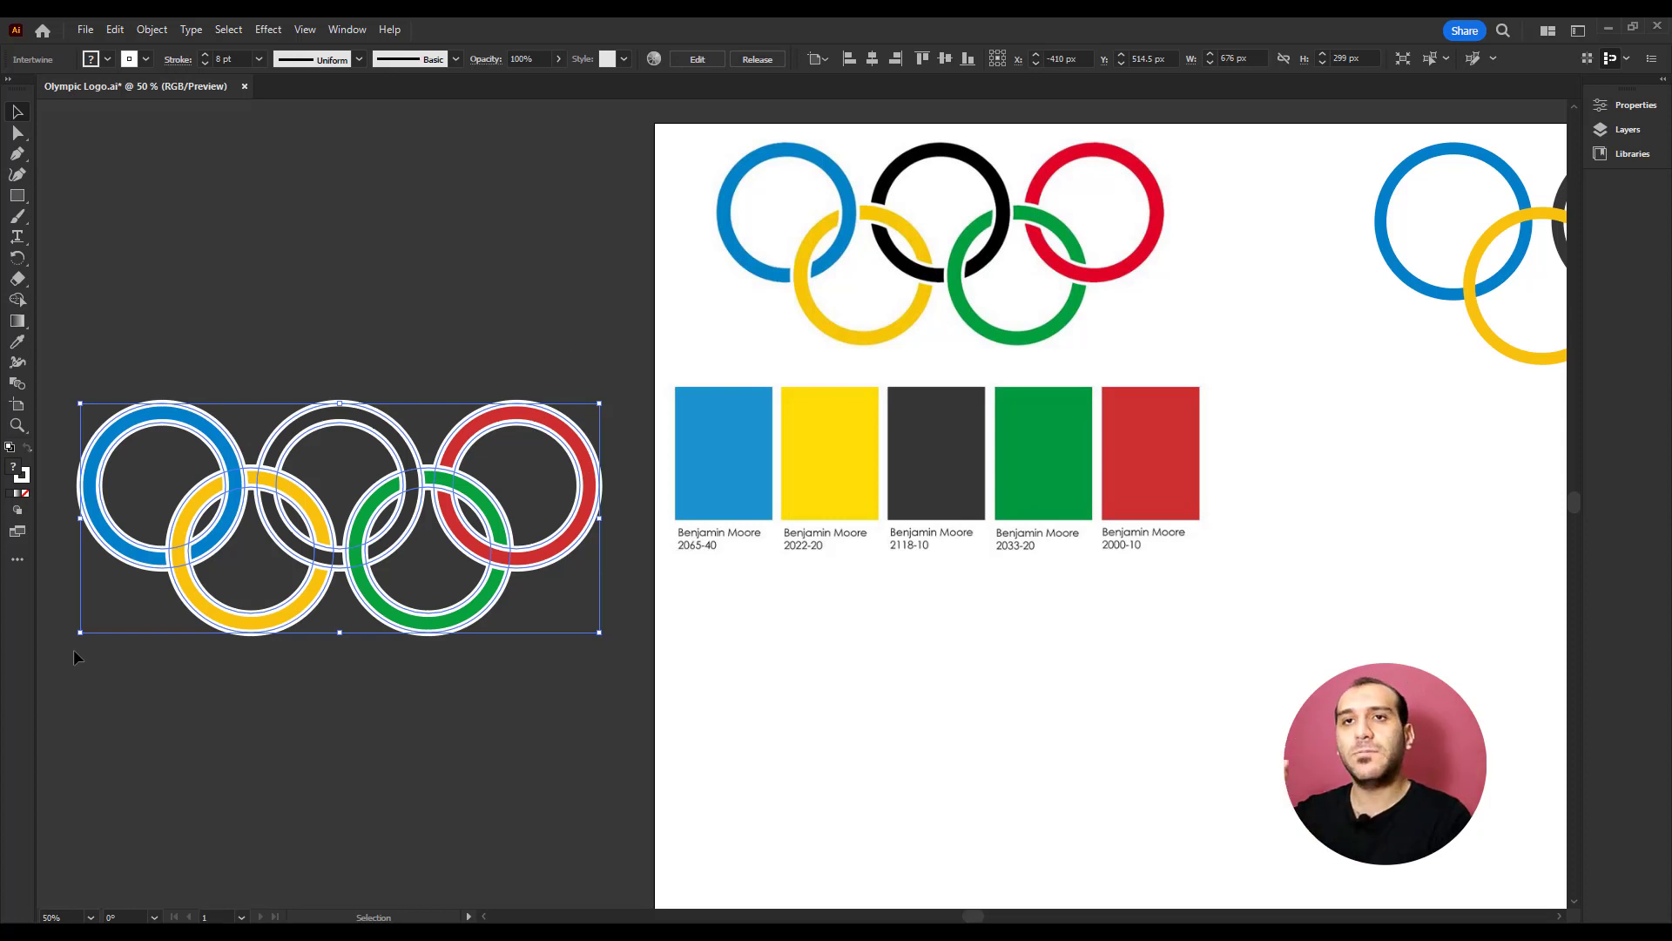
# - Expand the intertwined rings with Object, Fill and Stroke checked
pyautogui.click(153, 33)
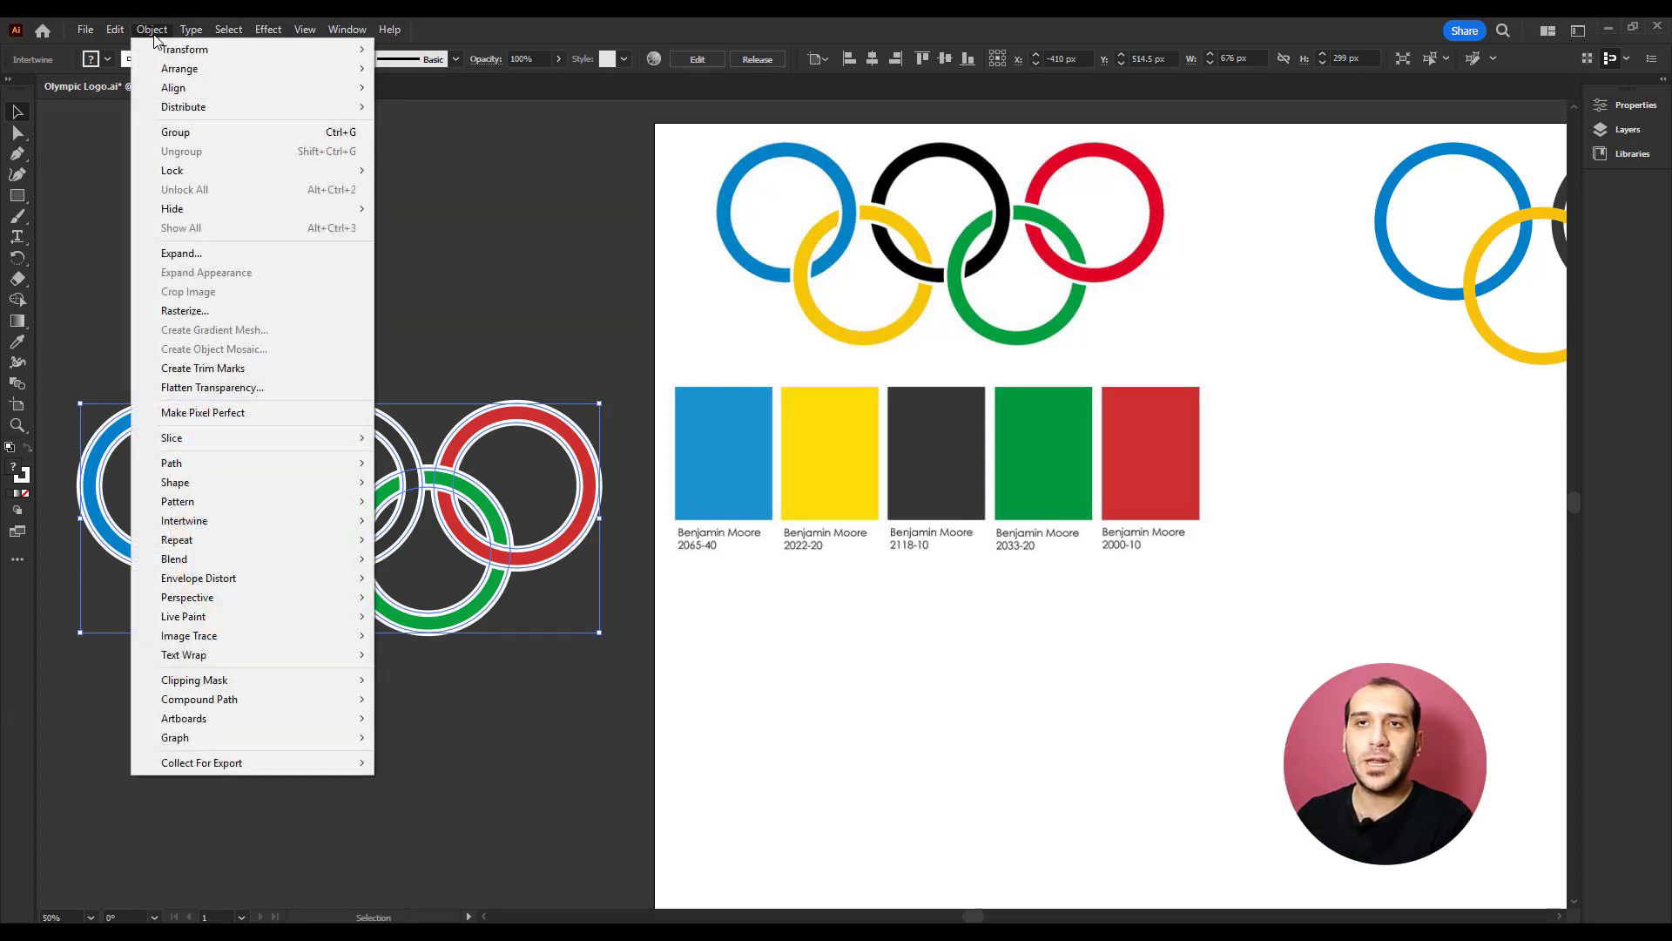
pyautogui.click(215, 254)
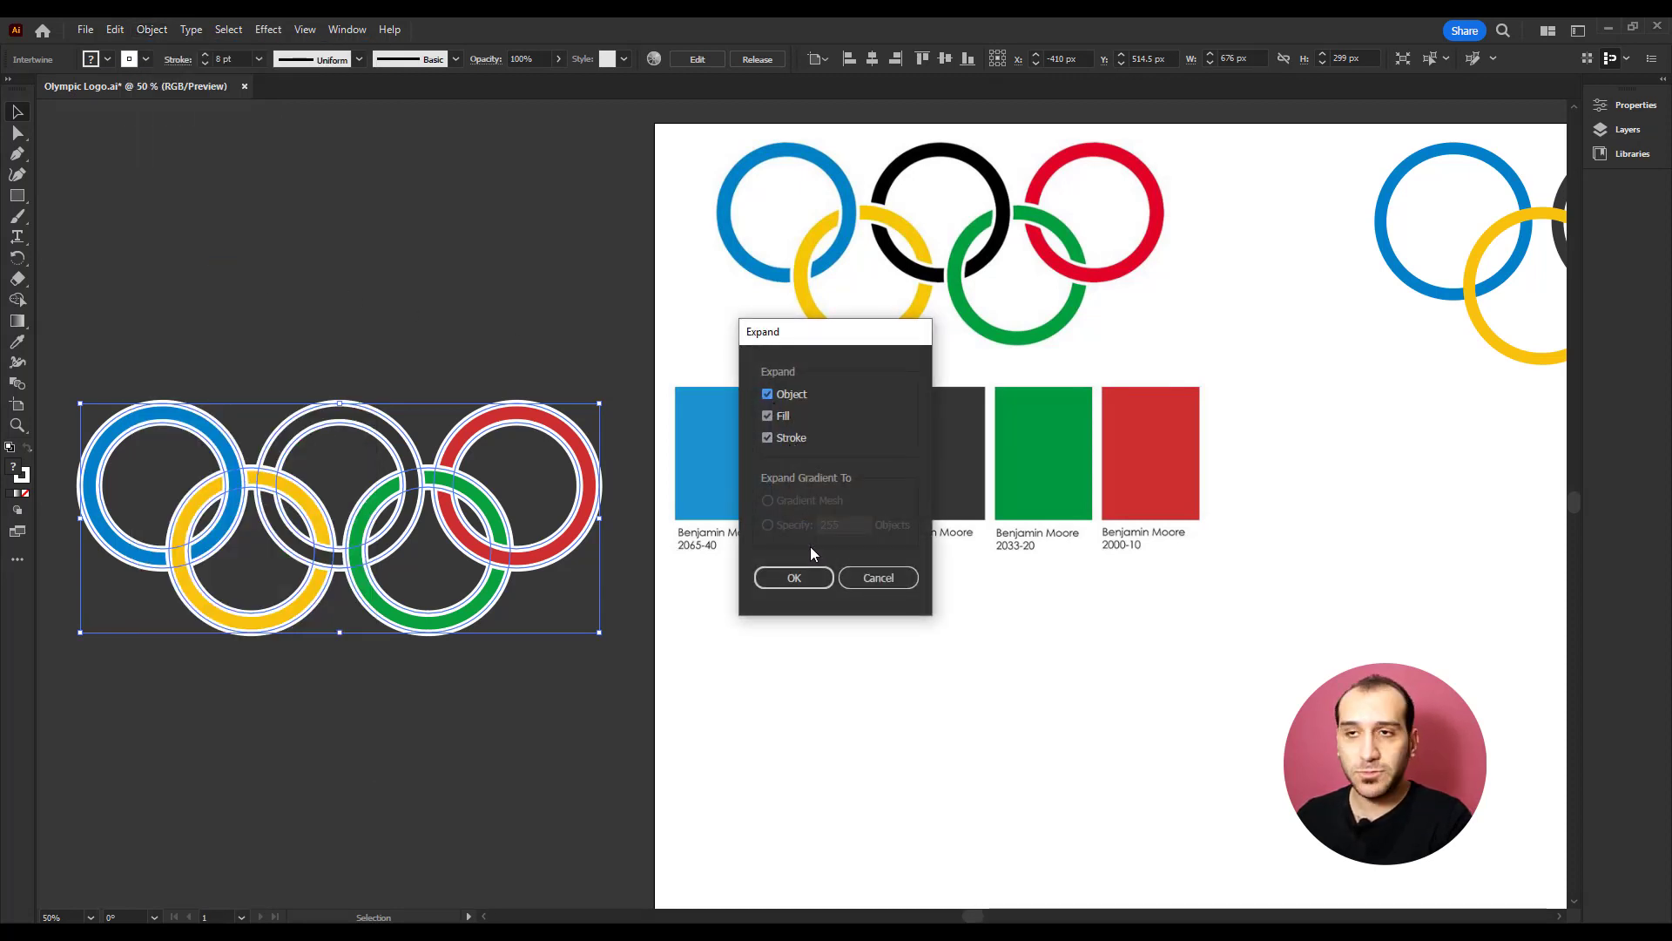
pyautogui.click(794, 579)
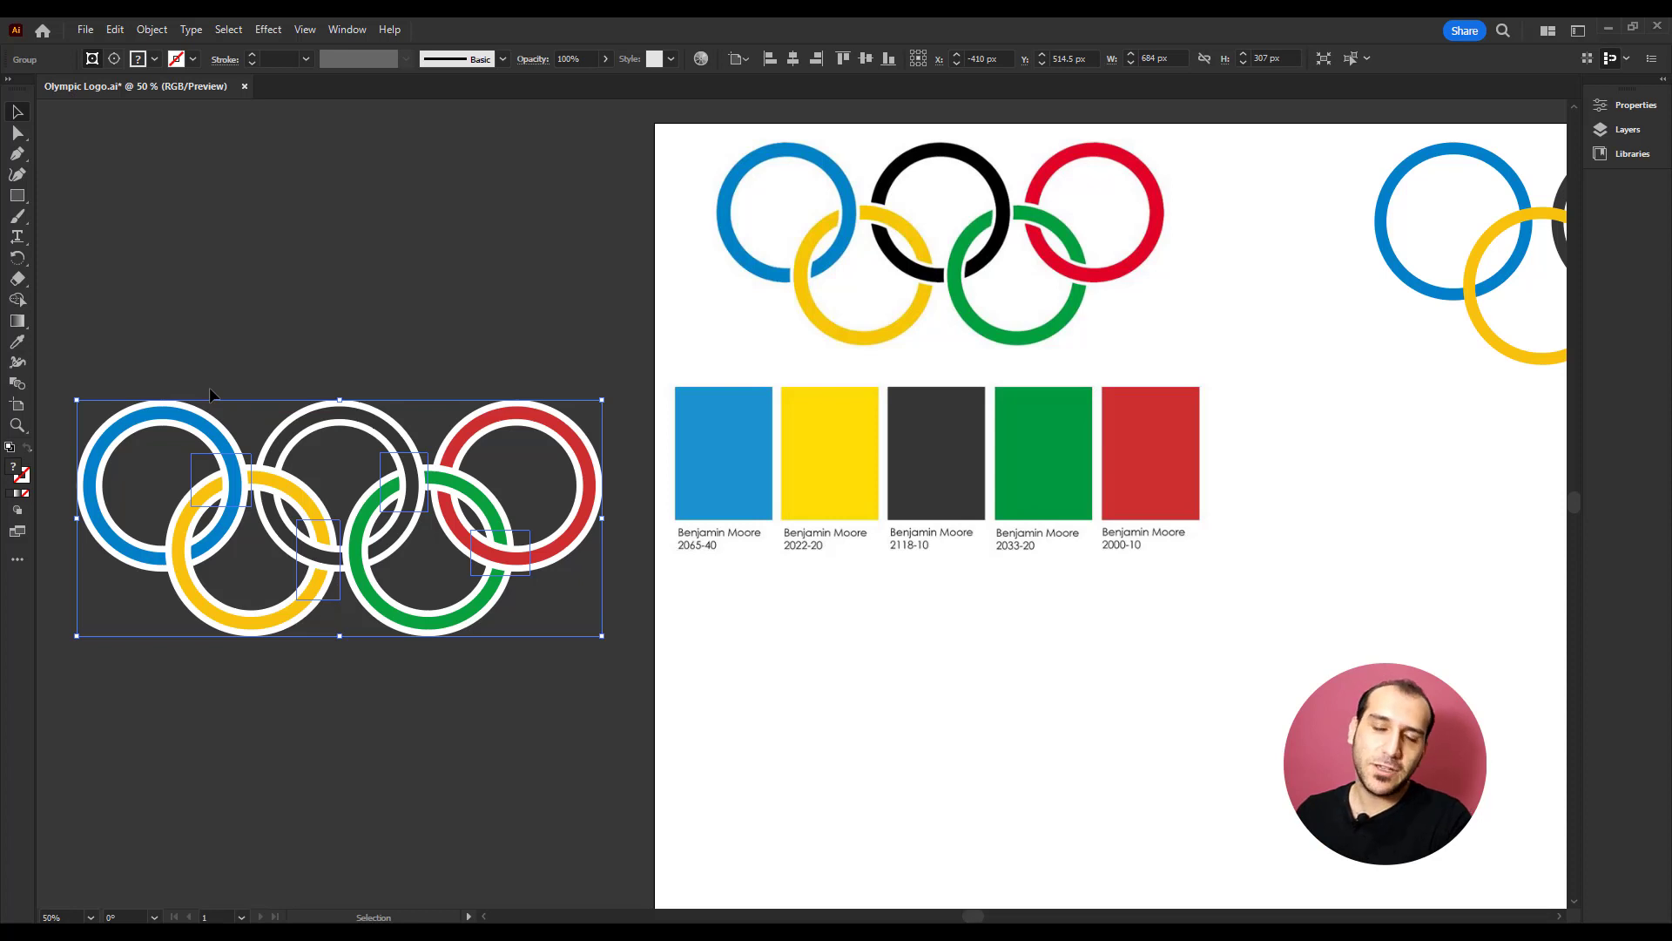
pyautogui.click(209, 387)
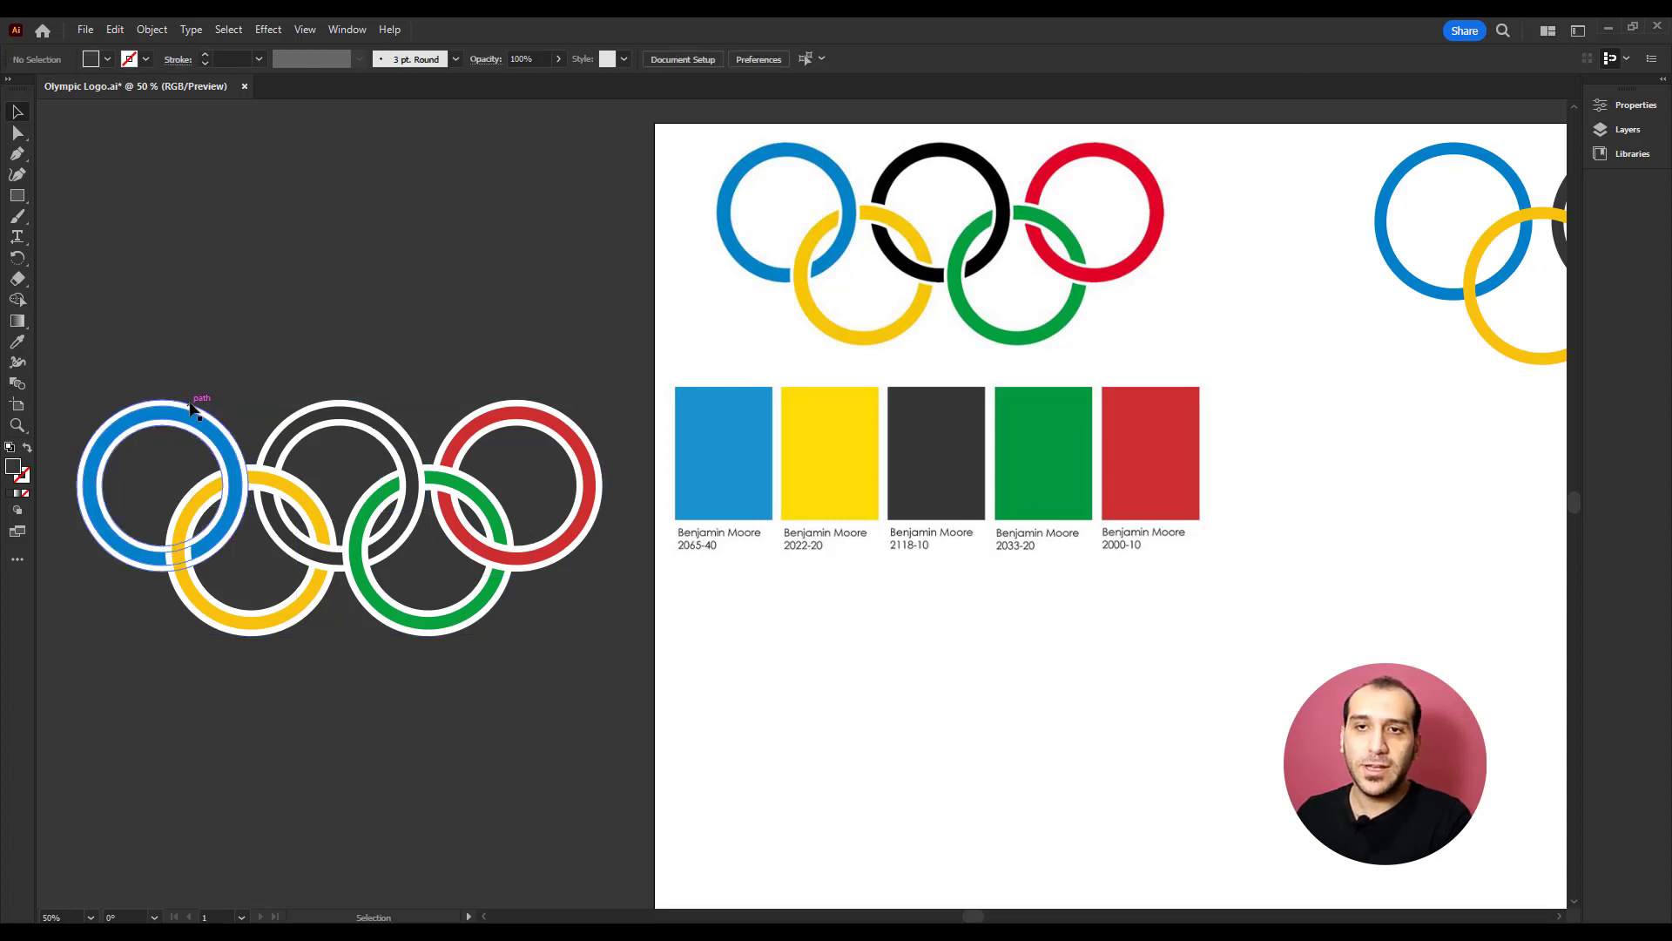
pyautogui.click(184, 406)
pyautogui.doubleClick(175, 410)
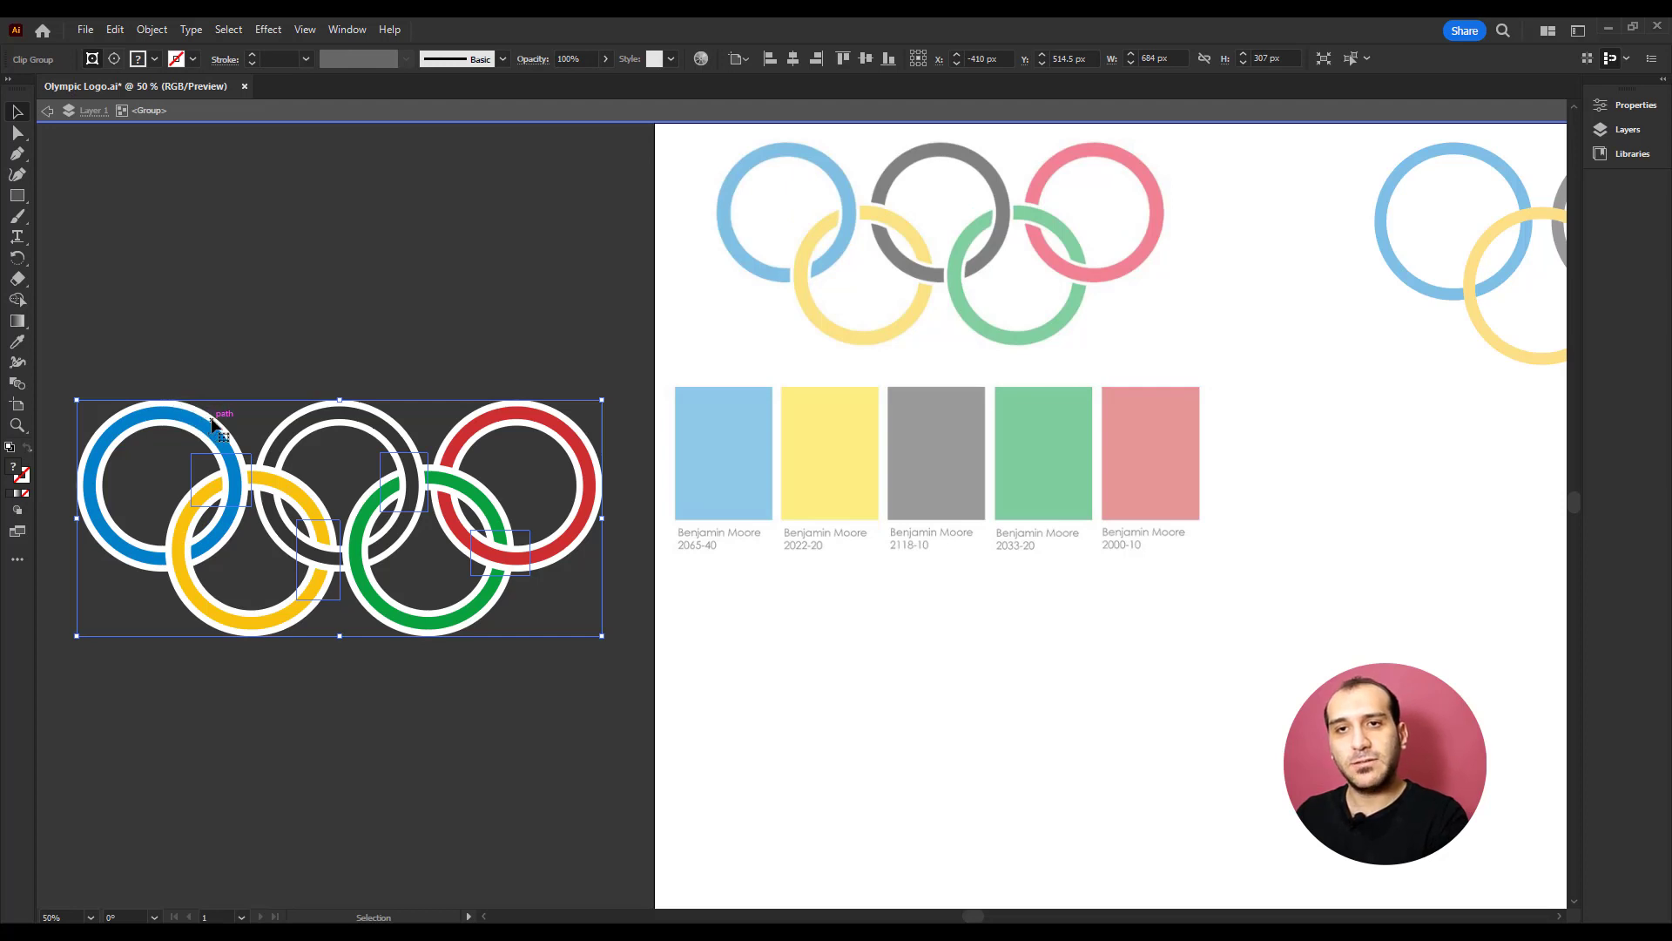
pyautogui.doubleClick(212, 423)
pyautogui.press('Delete')
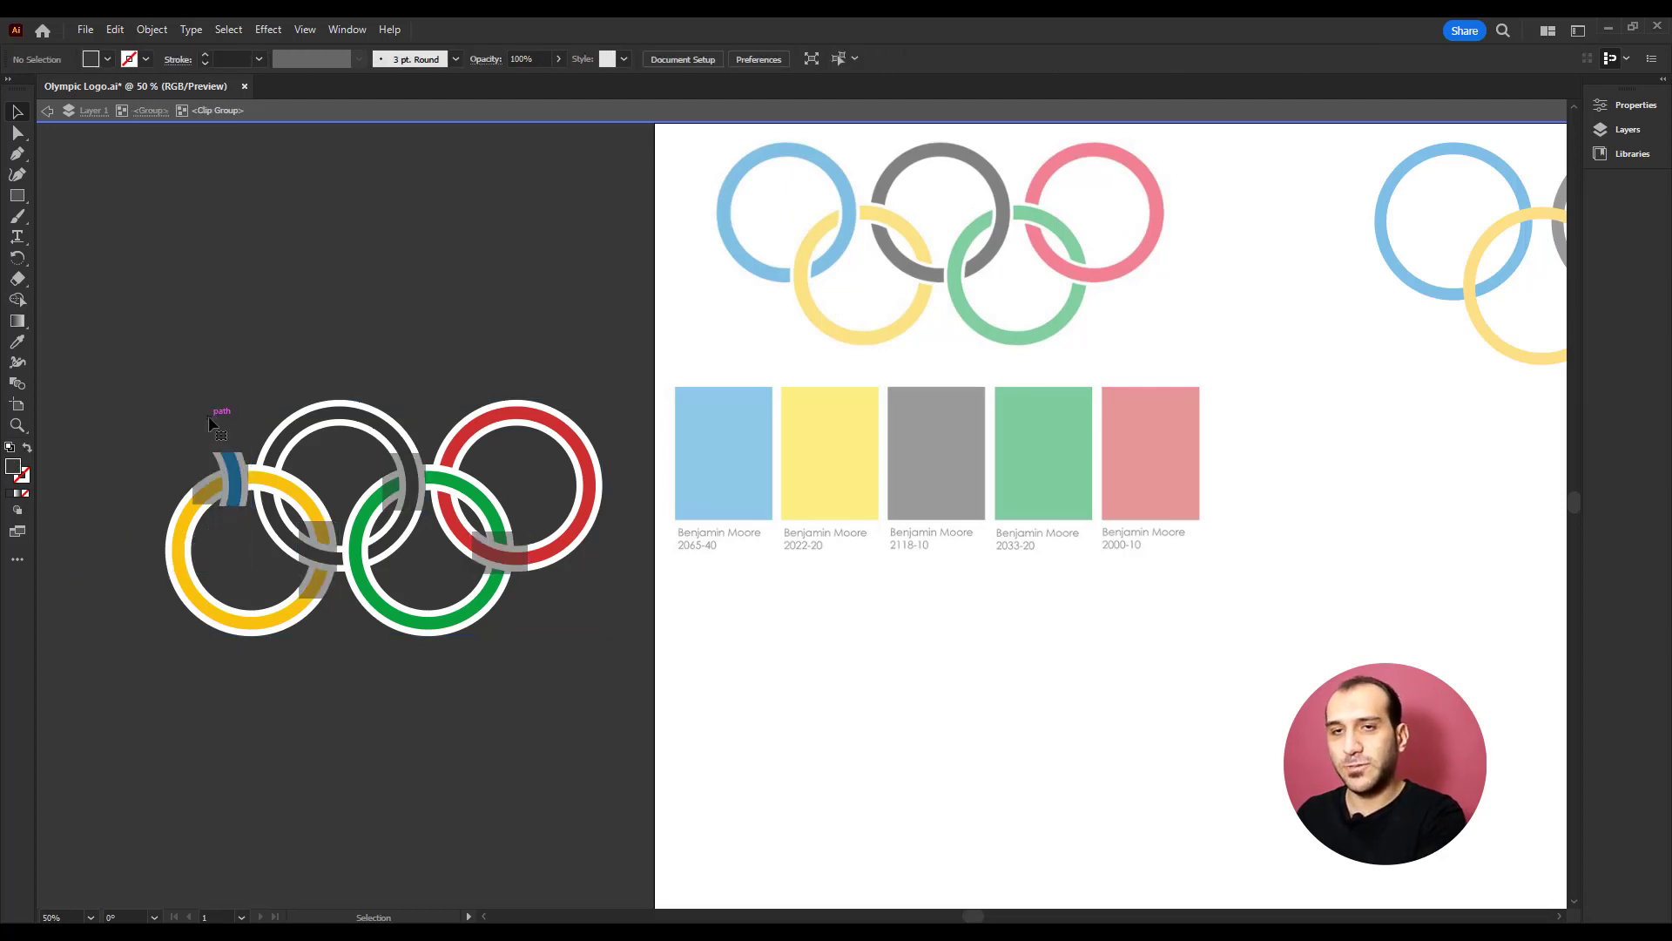
pyautogui.press('Escape')
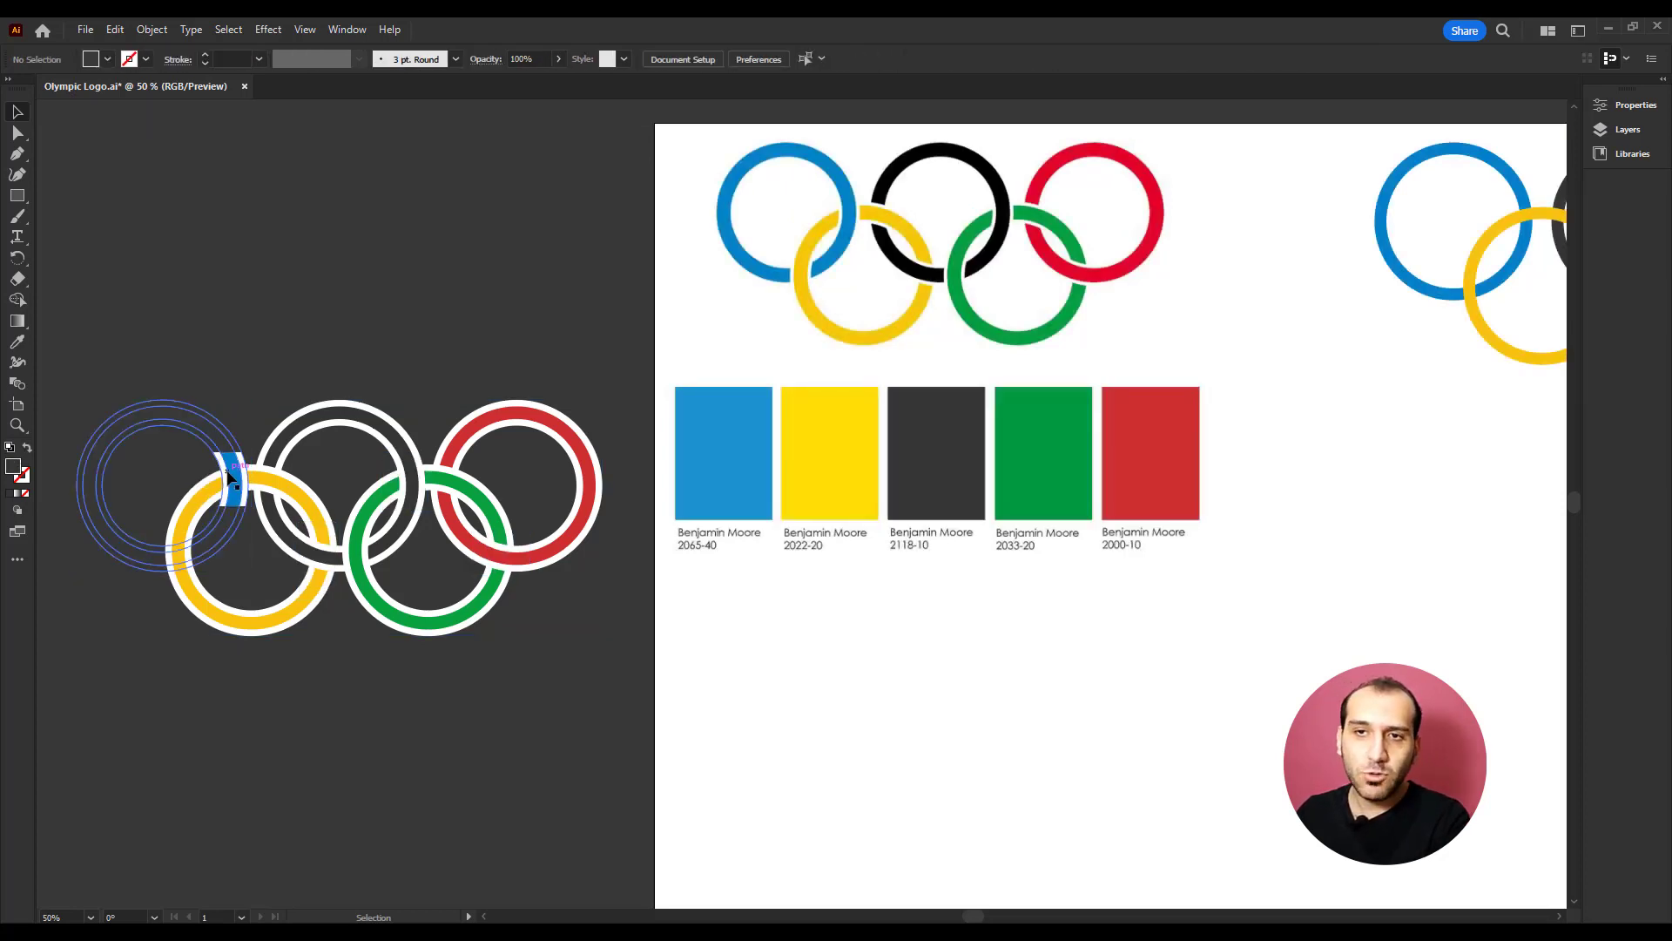
pyautogui.hotkey('ctrl', 'z')
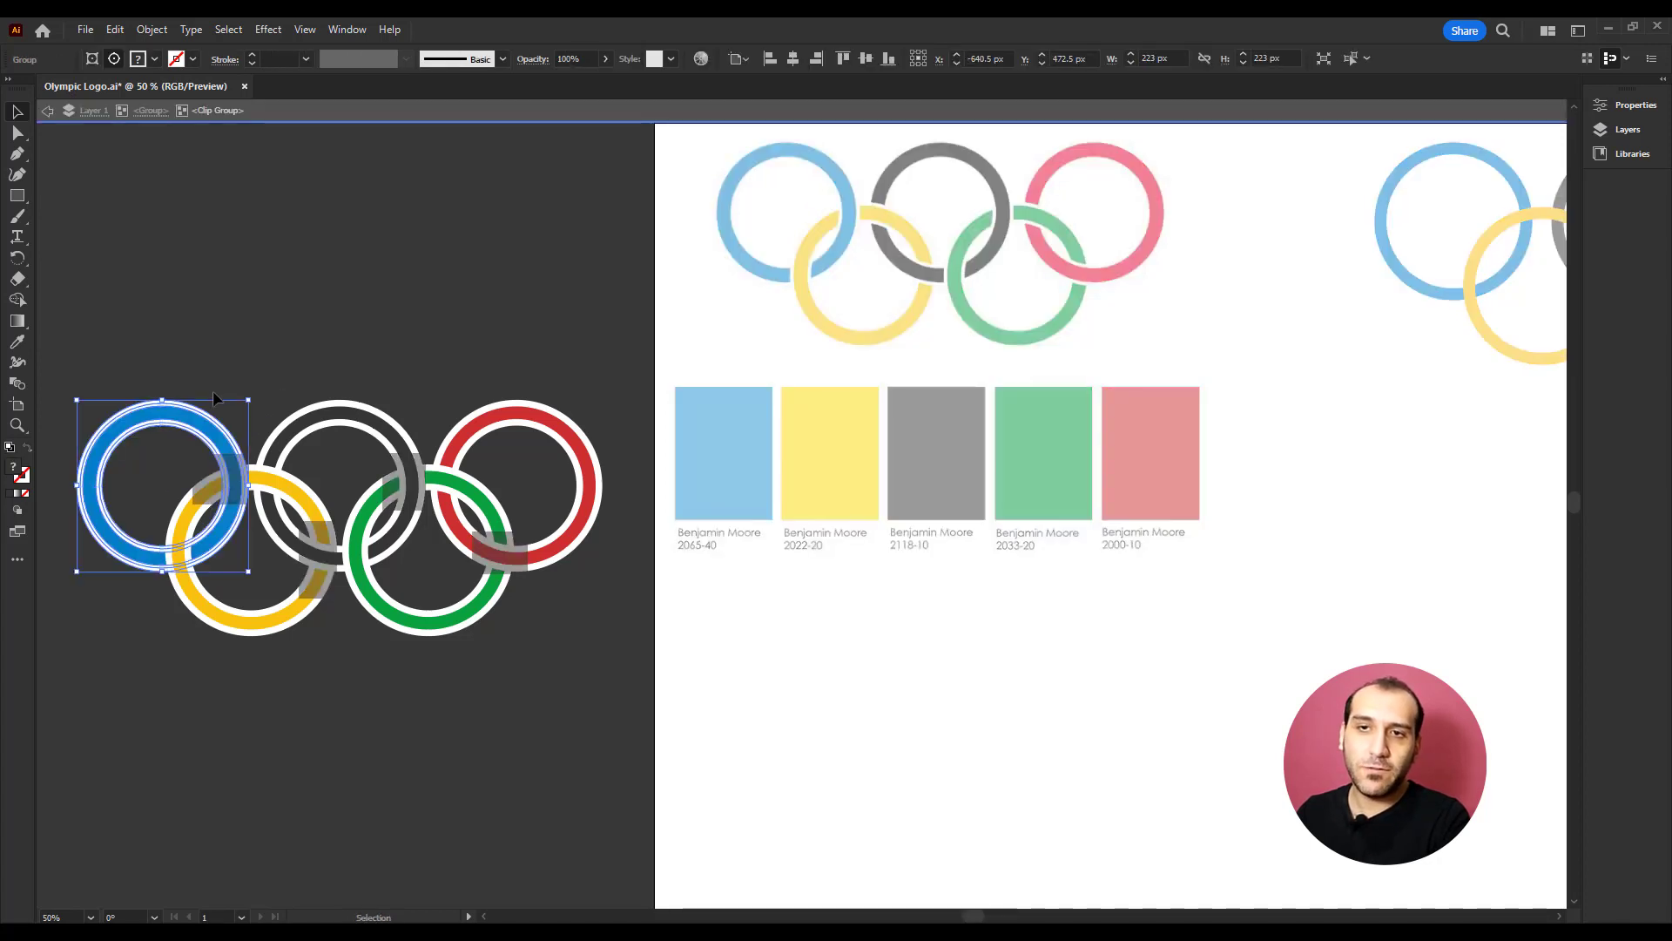
pyautogui.hotkey('ctrl', 'z')
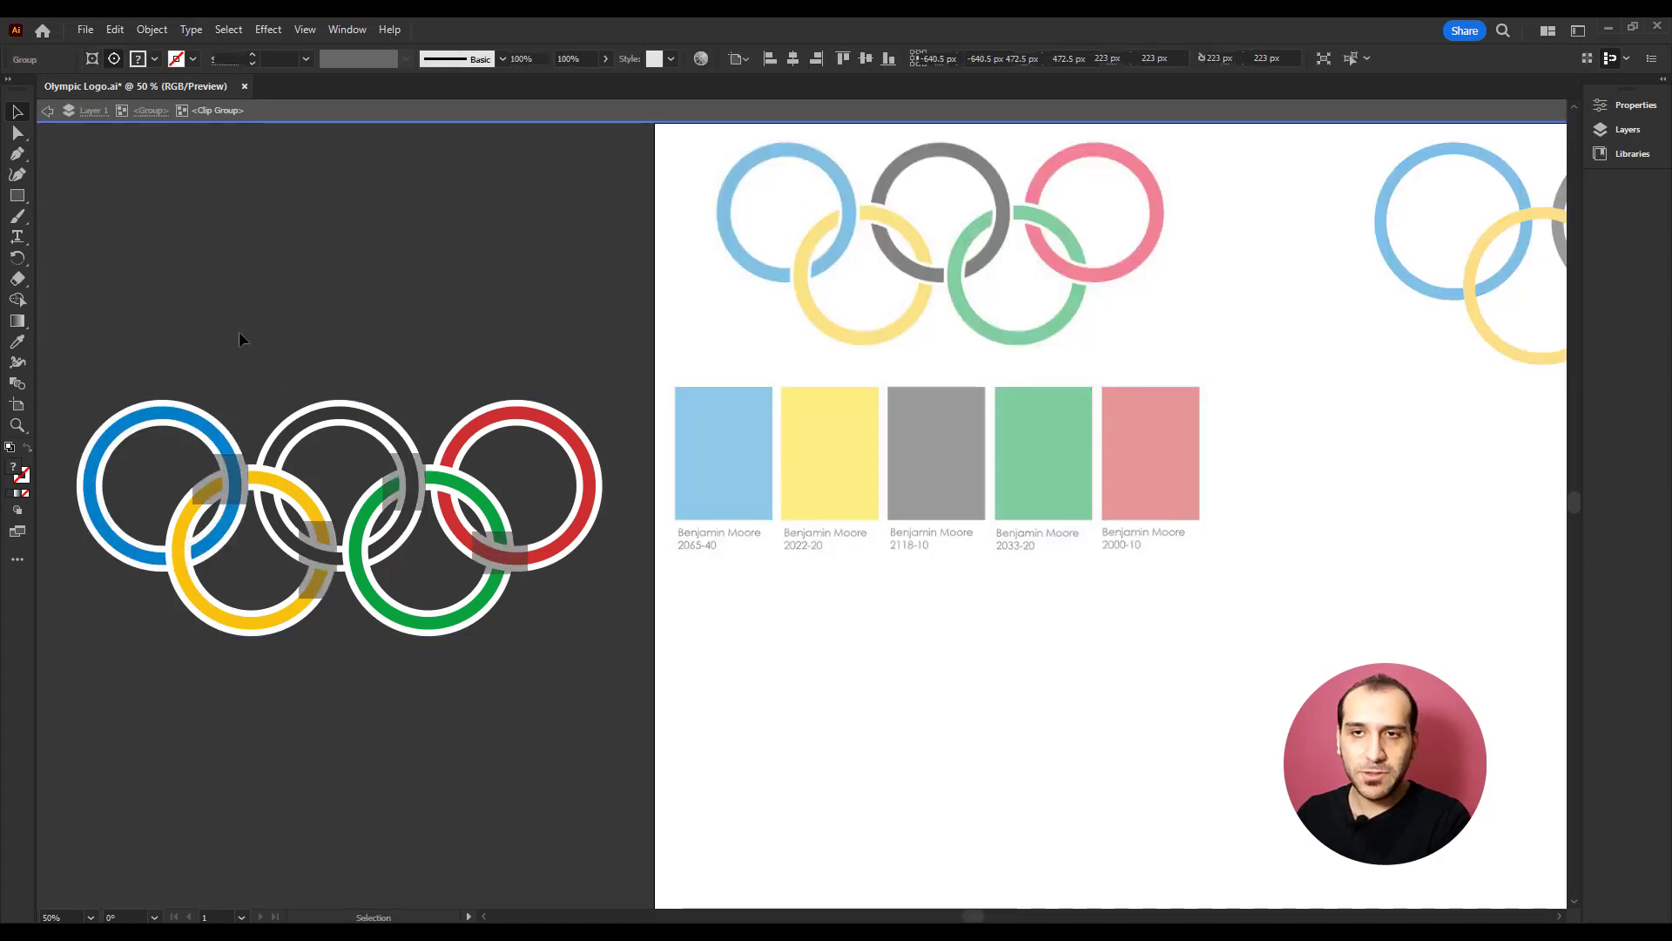
pyautogui.press('Escape')
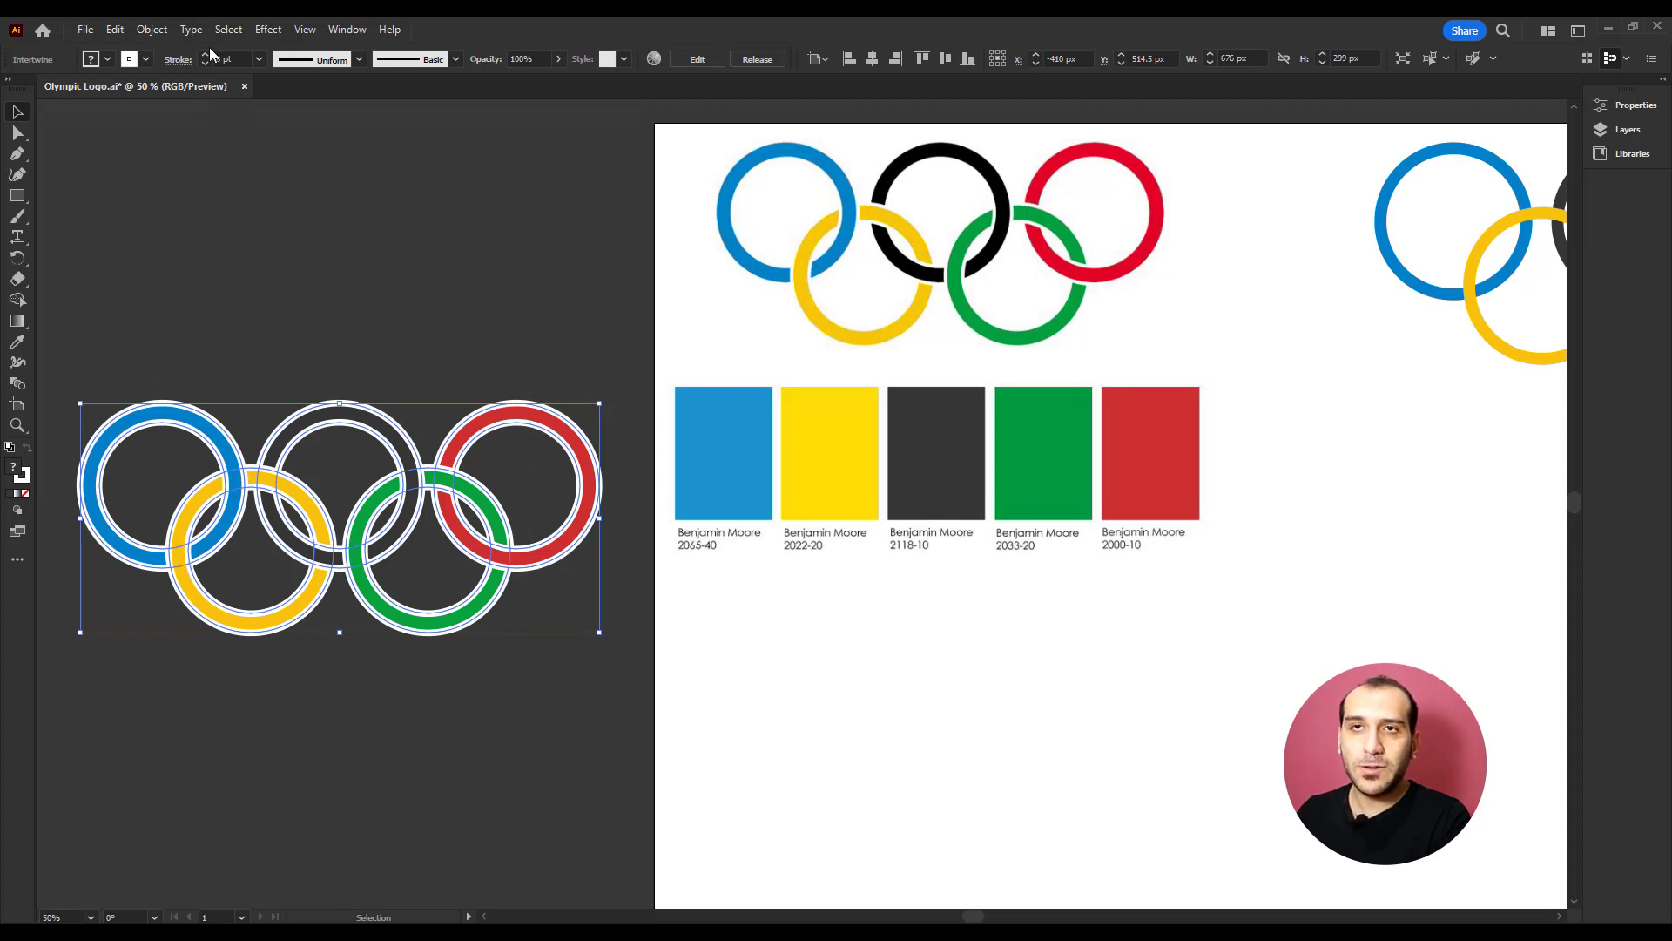
pyautogui.click(153, 29)
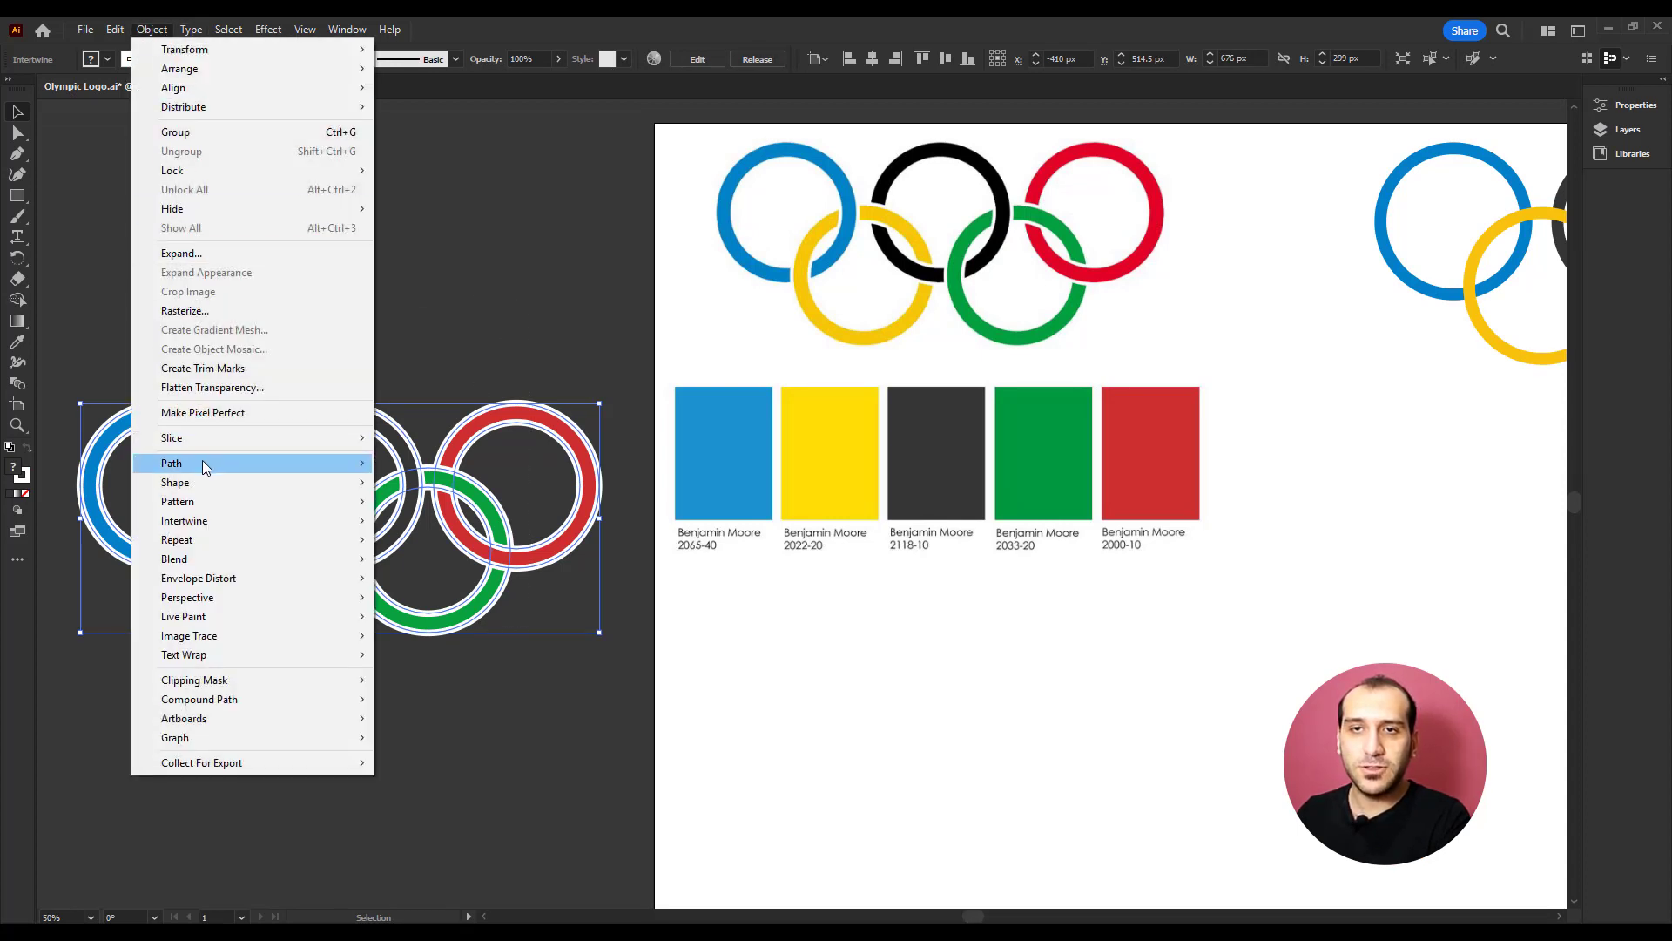
pyautogui.click(248, 254)
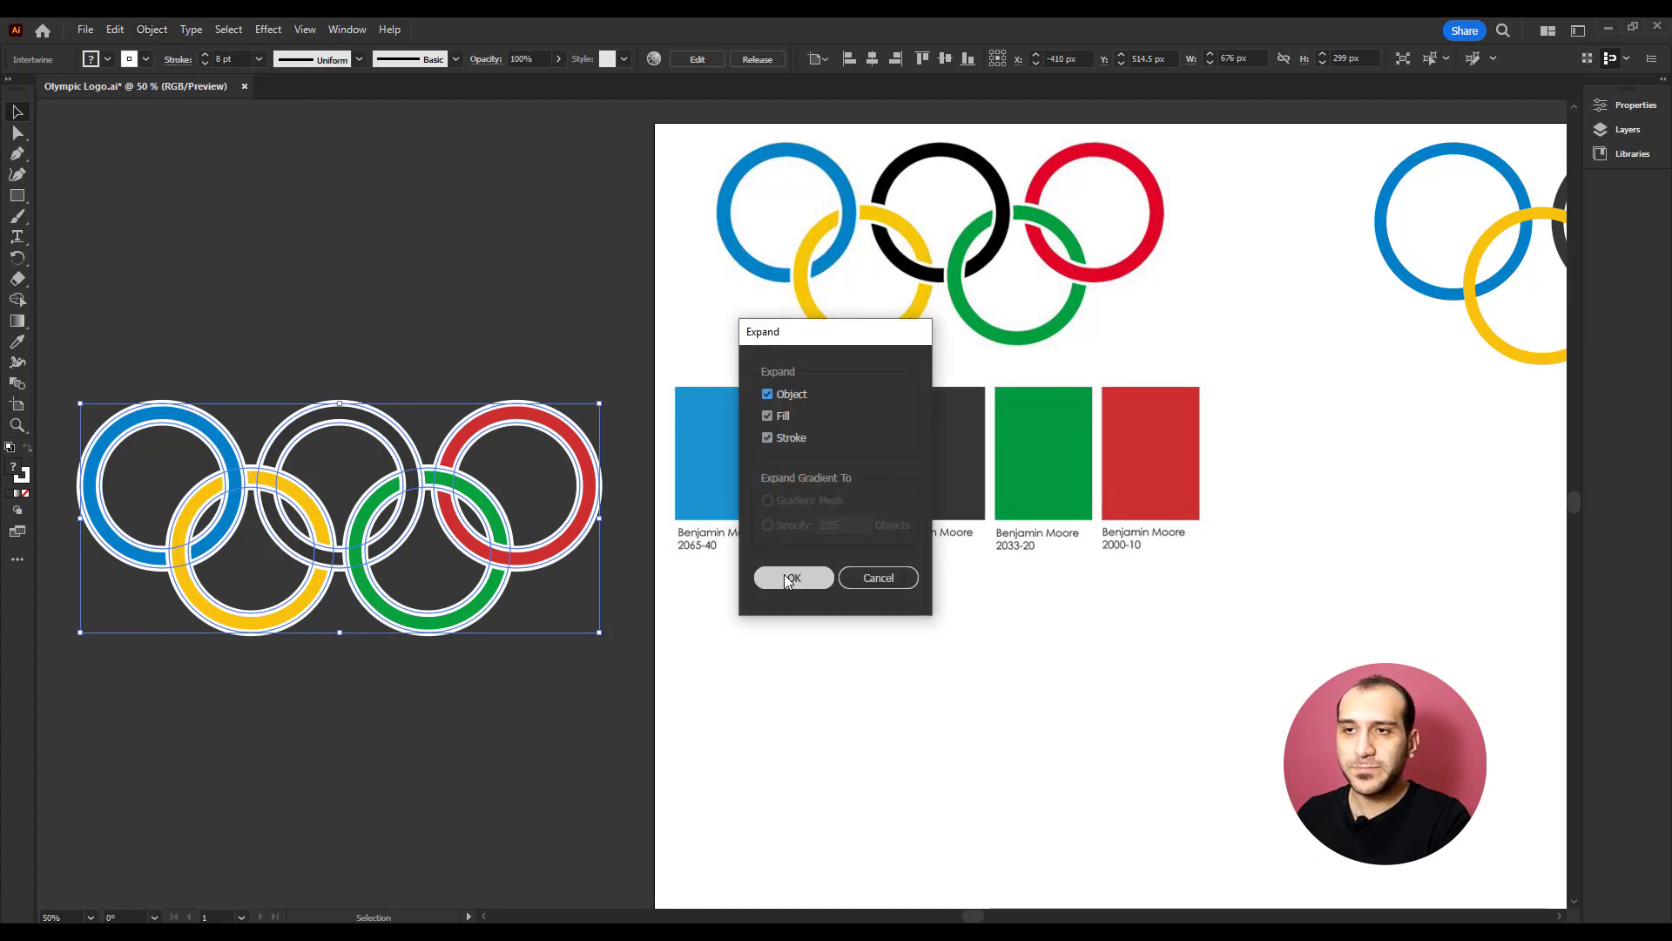
pyautogui.click(785, 575)
pyautogui.click(443, 326)
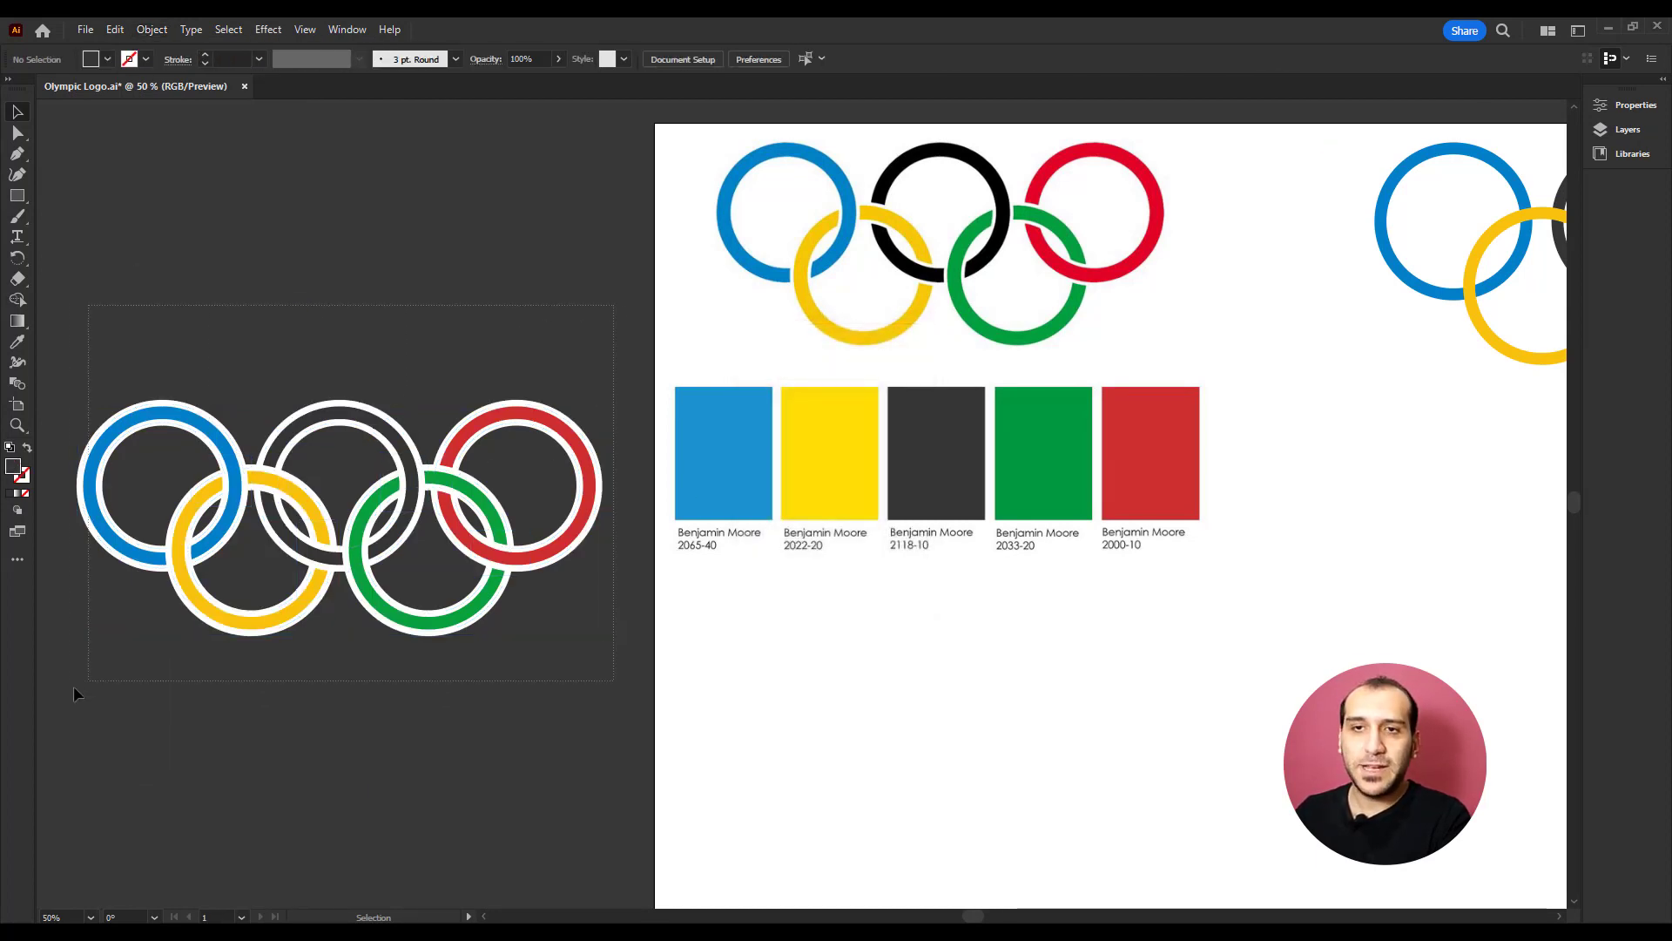
pyautogui.moveTo(73, 694); pyautogui.dragTo(44, 704)
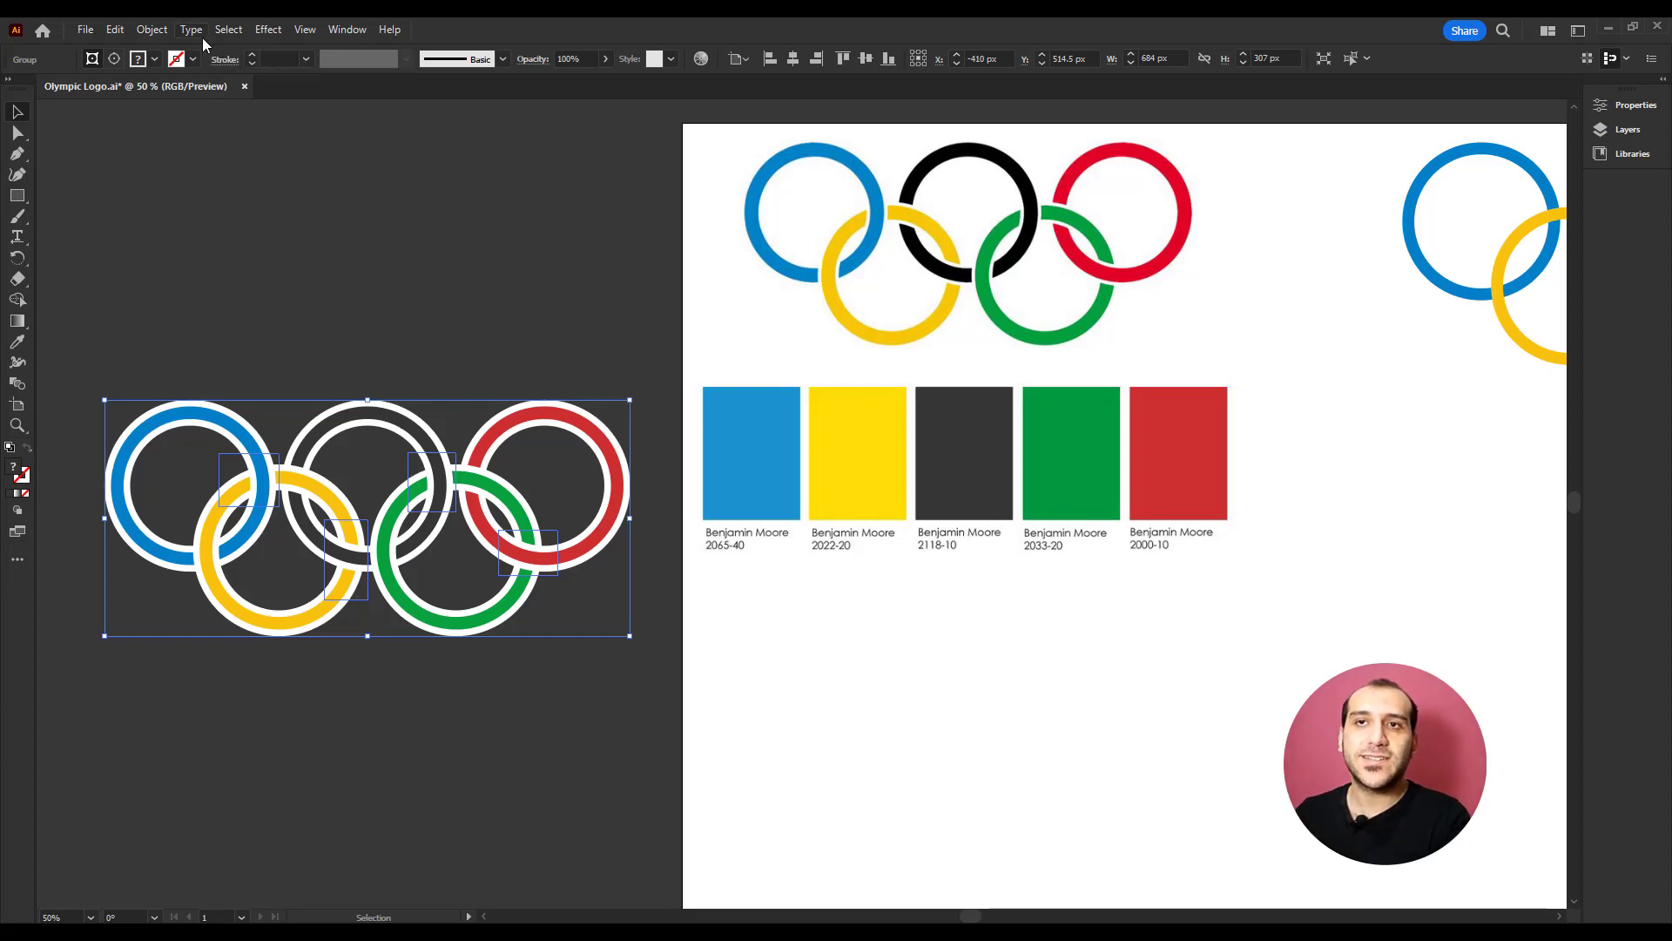
# - Merge the expanded rings with Pathfinder's Merge, then close the panel and deselect
pyautogui.click(348, 29)
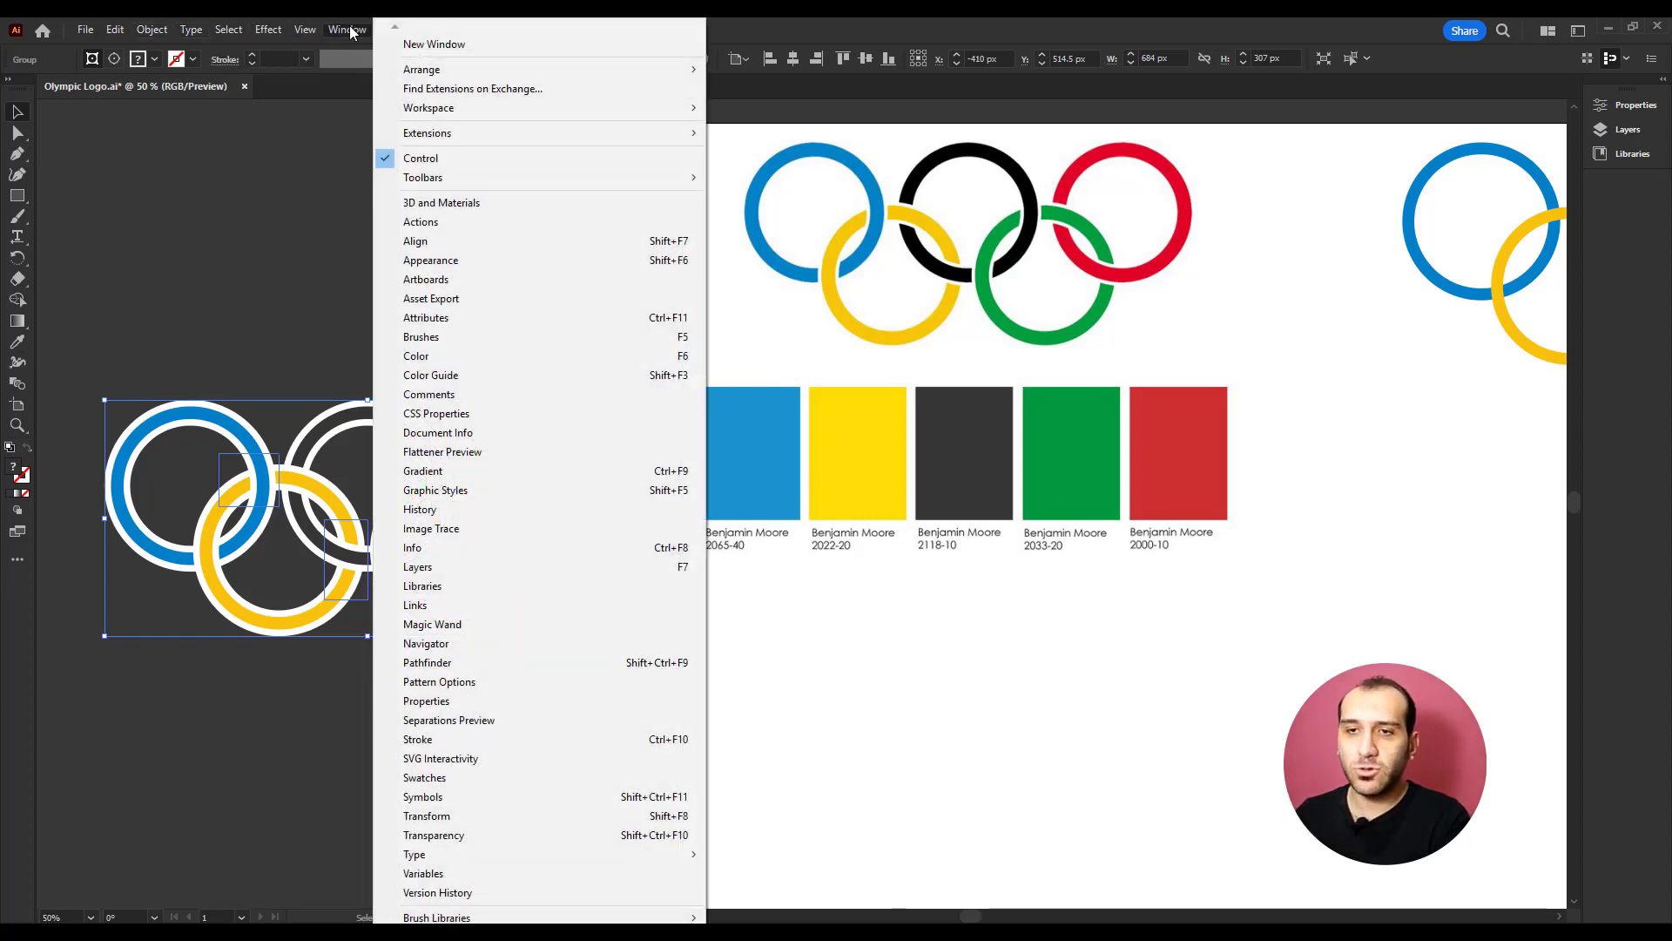
pyautogui.click(599, 665)
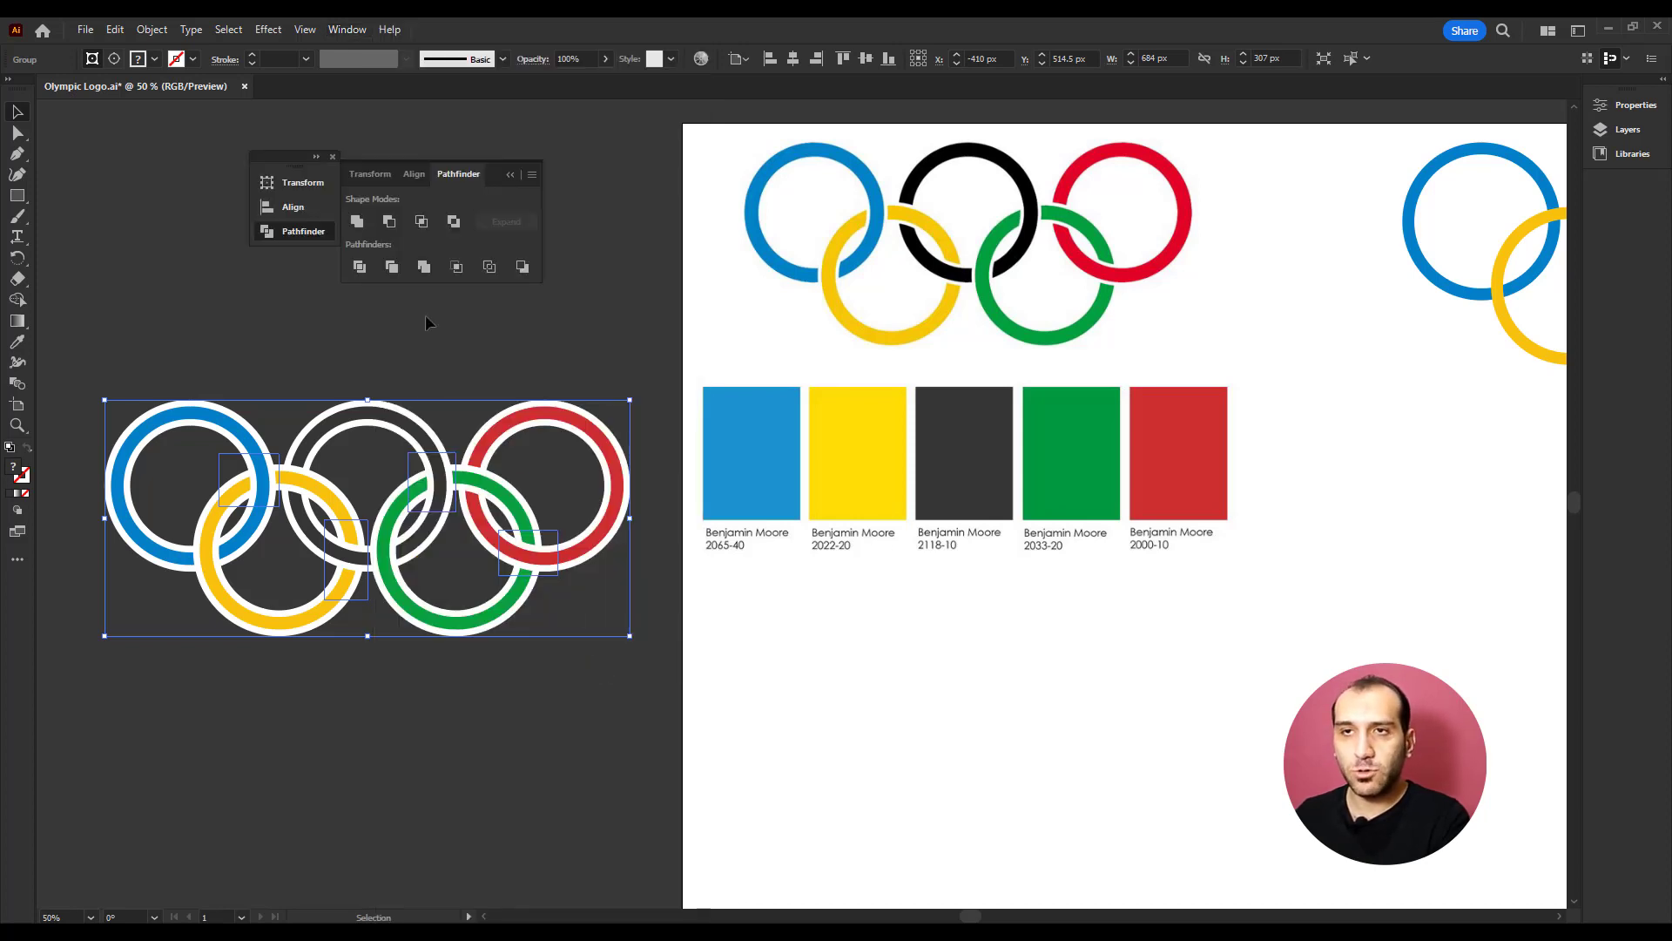
pyautogui.click(422, 267)
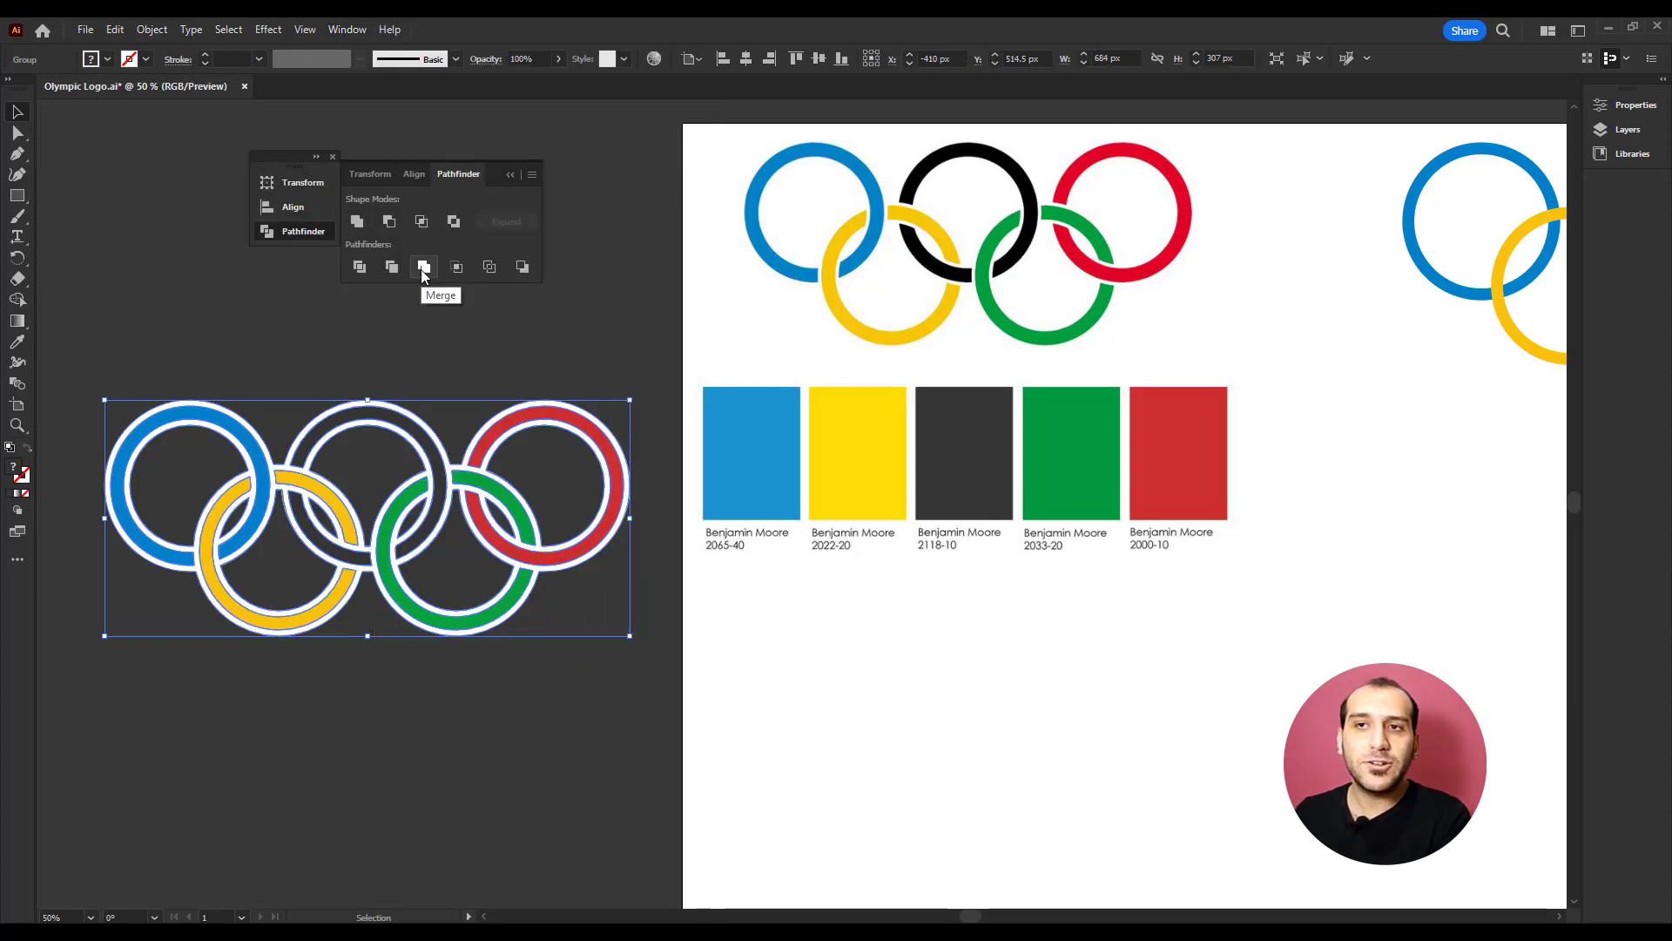
pyautogui.click(511, 177)
pyautogui.click(332, 157)
pyautogui.click(321, 202)
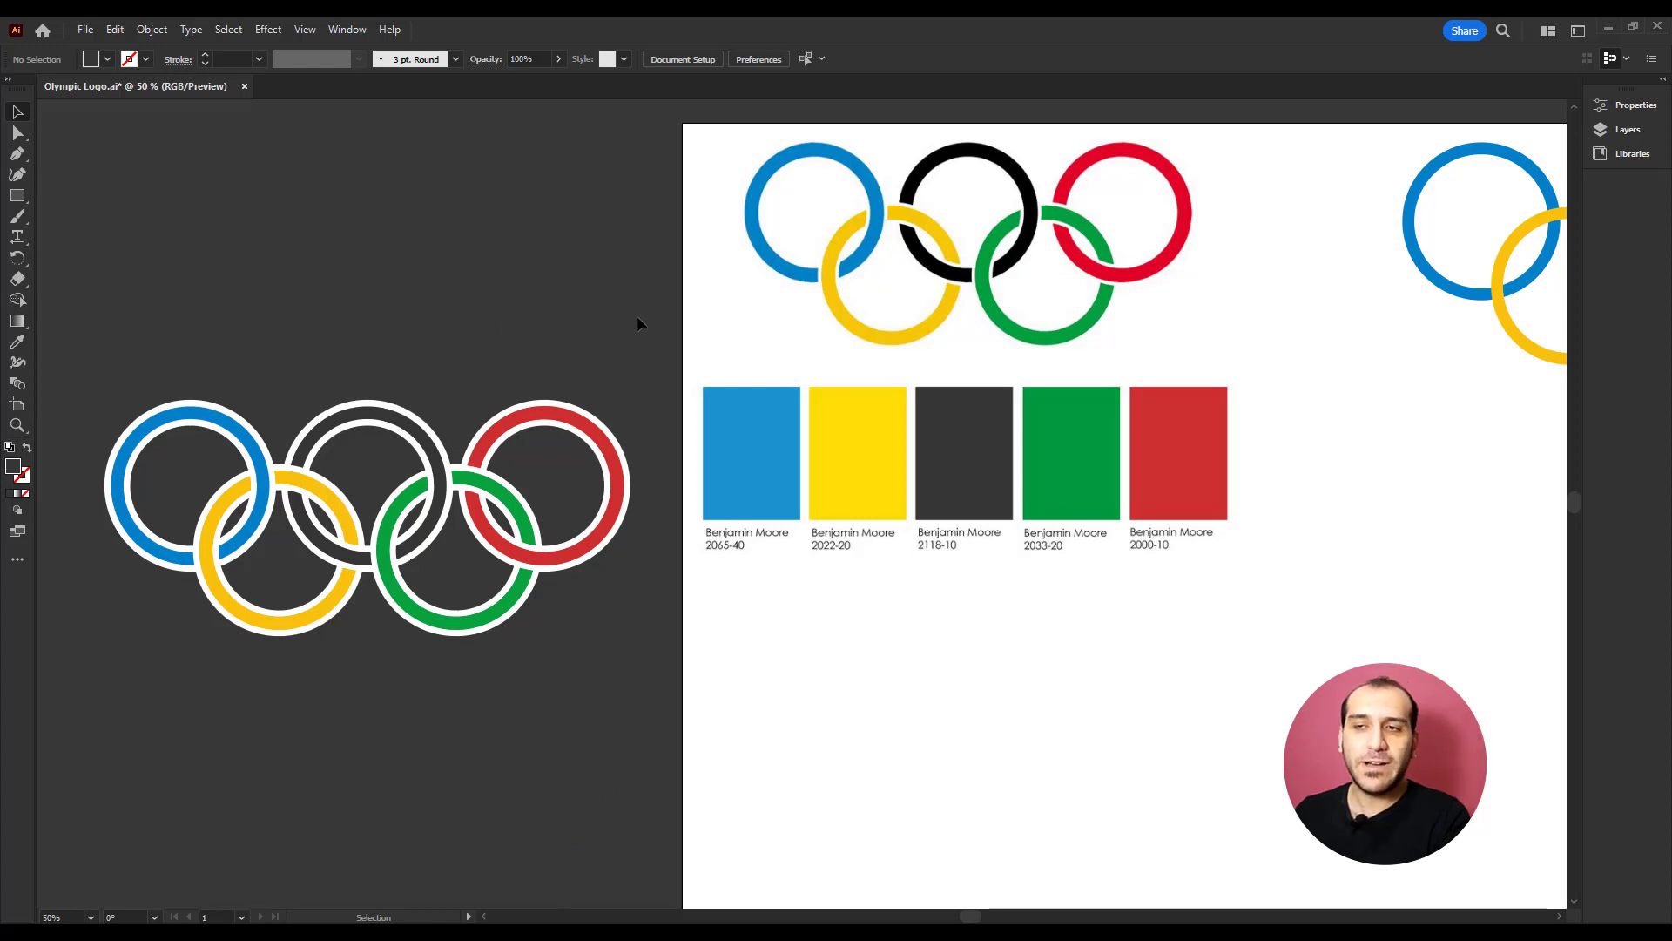
# - Select the merged rings and erase the white outline pieces with the Shape Builder
pyautogui.moveTo(638, 319); pyautogui.dragTo(239, 603)
pyautogui.moveTo(100, 669); pyautogui.dragTo(80, 676)
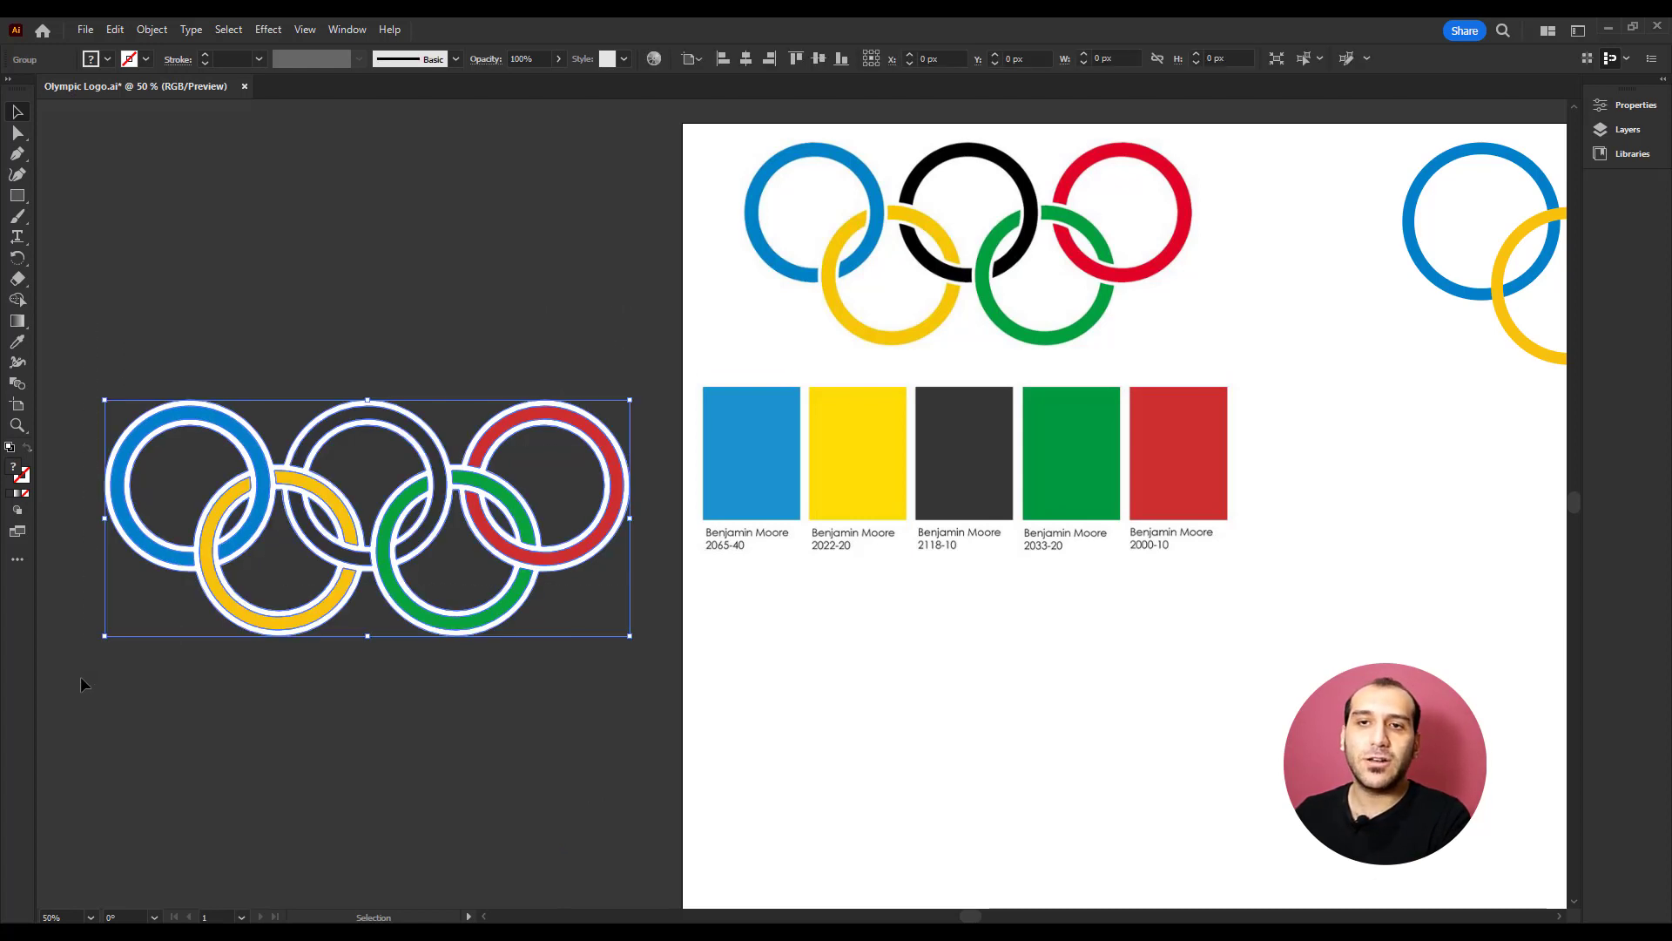
pyautogui.click(24, 301)
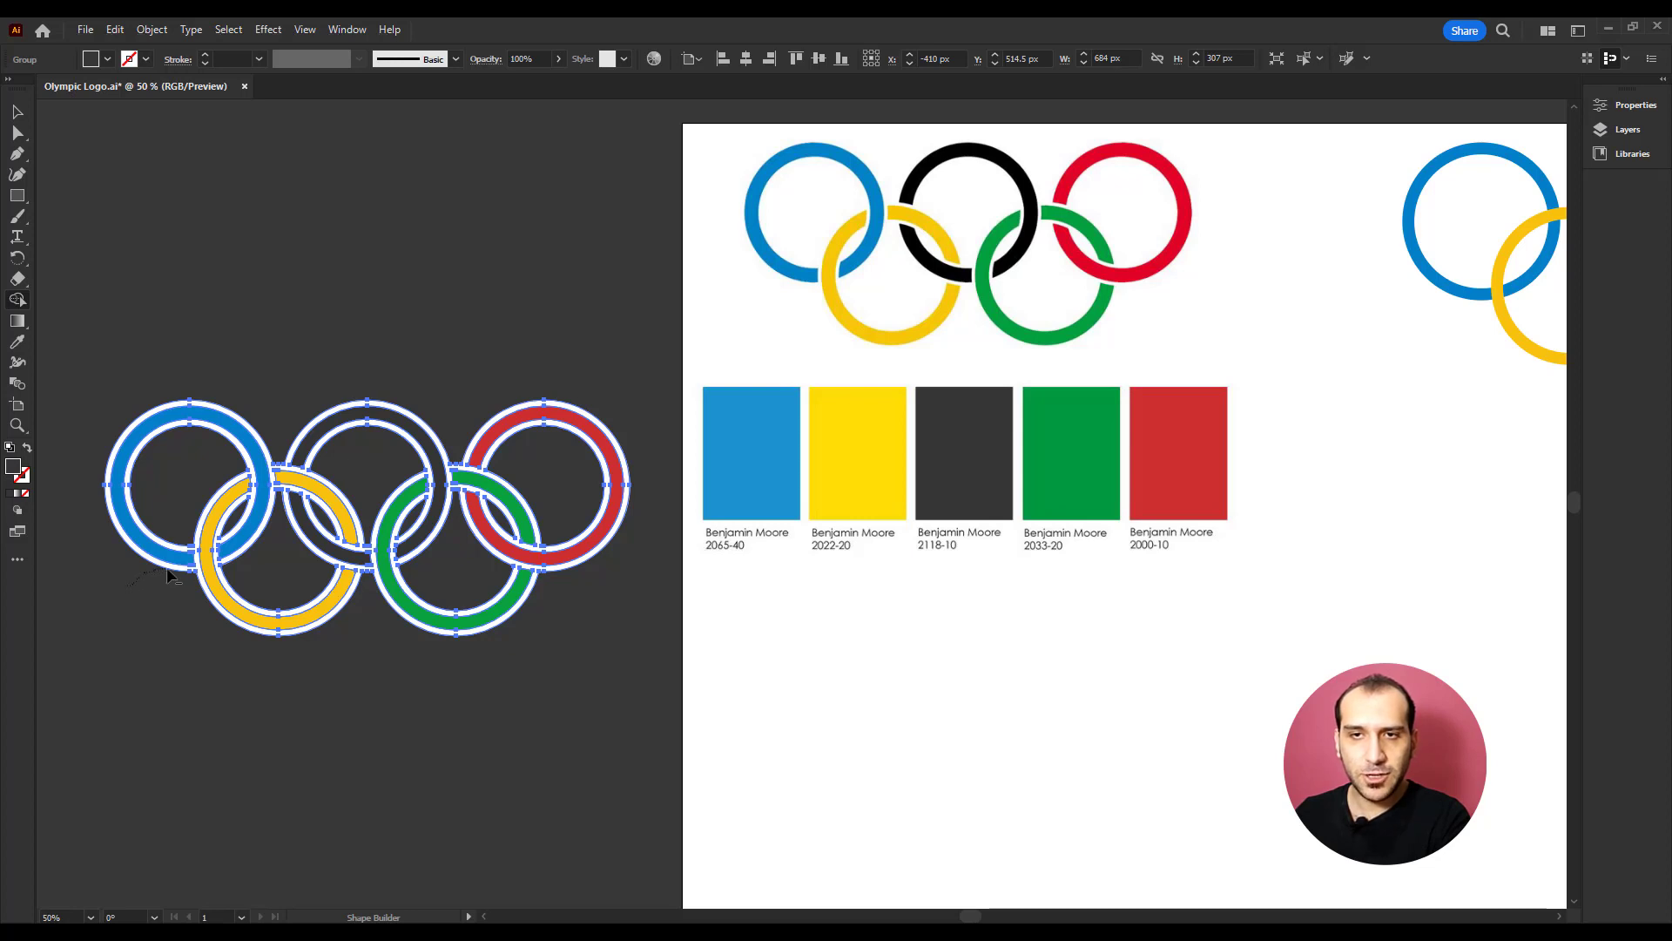
pyautogui.moveTo(157, 568)
pyautogui.mouseDown()
pyautogui.moveTo(172, 575)
pyautogui.moveTo(62, 506)
pyautogui.mouseUp()
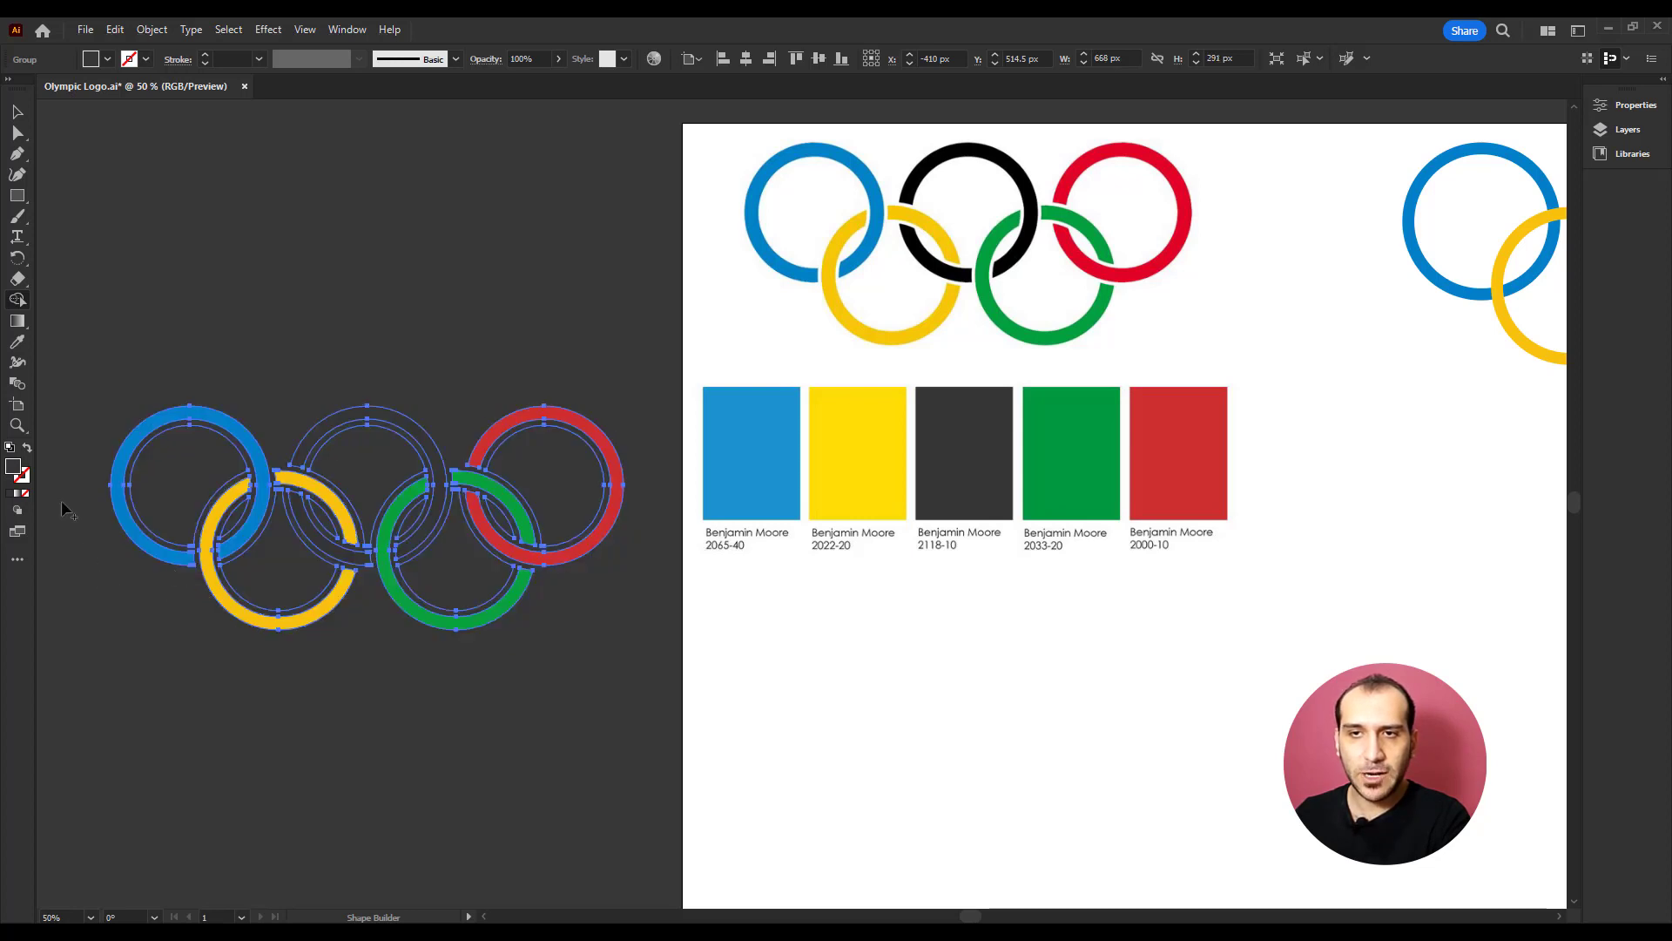
# - Drag the finished 668 × 295 px rings onto the artboard beneath the right-hand reference logo
pyautogui.click(17, 113)
pyautogui.click(206, 213)
pyautogui.scroll(-1, 196, 238)
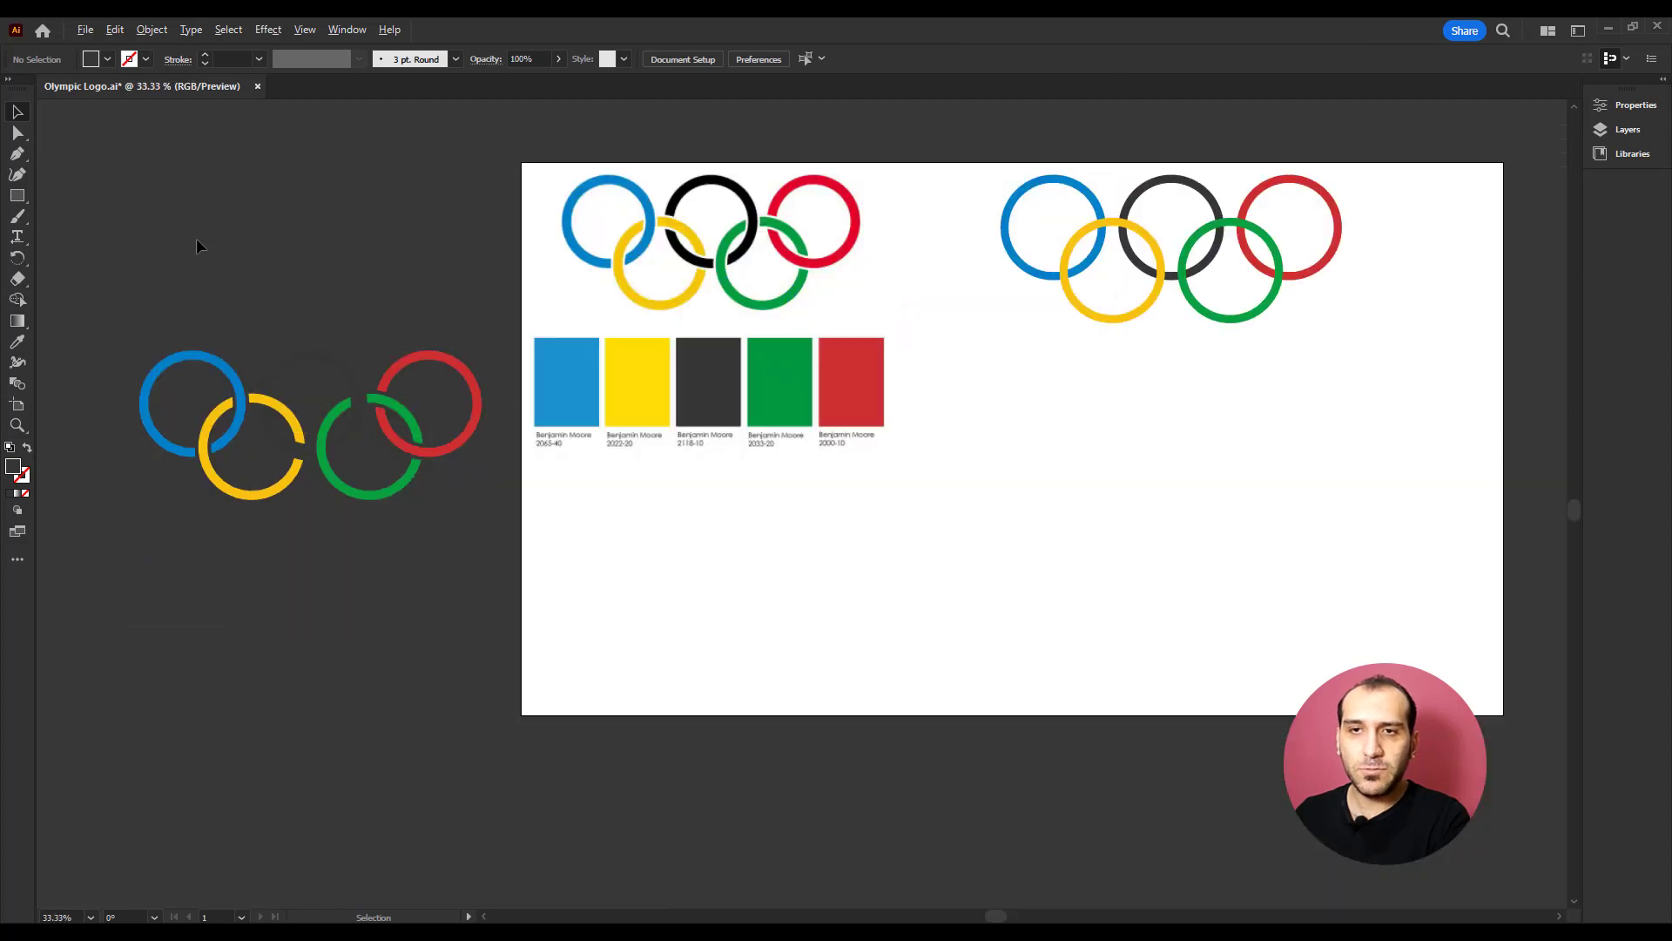
pyautogui.moveTo(134, 268); pyautogui.dragTo(451, 557)
pyautogui.moveTo(405, 483); pyautogui.dragTo(1110, 617)
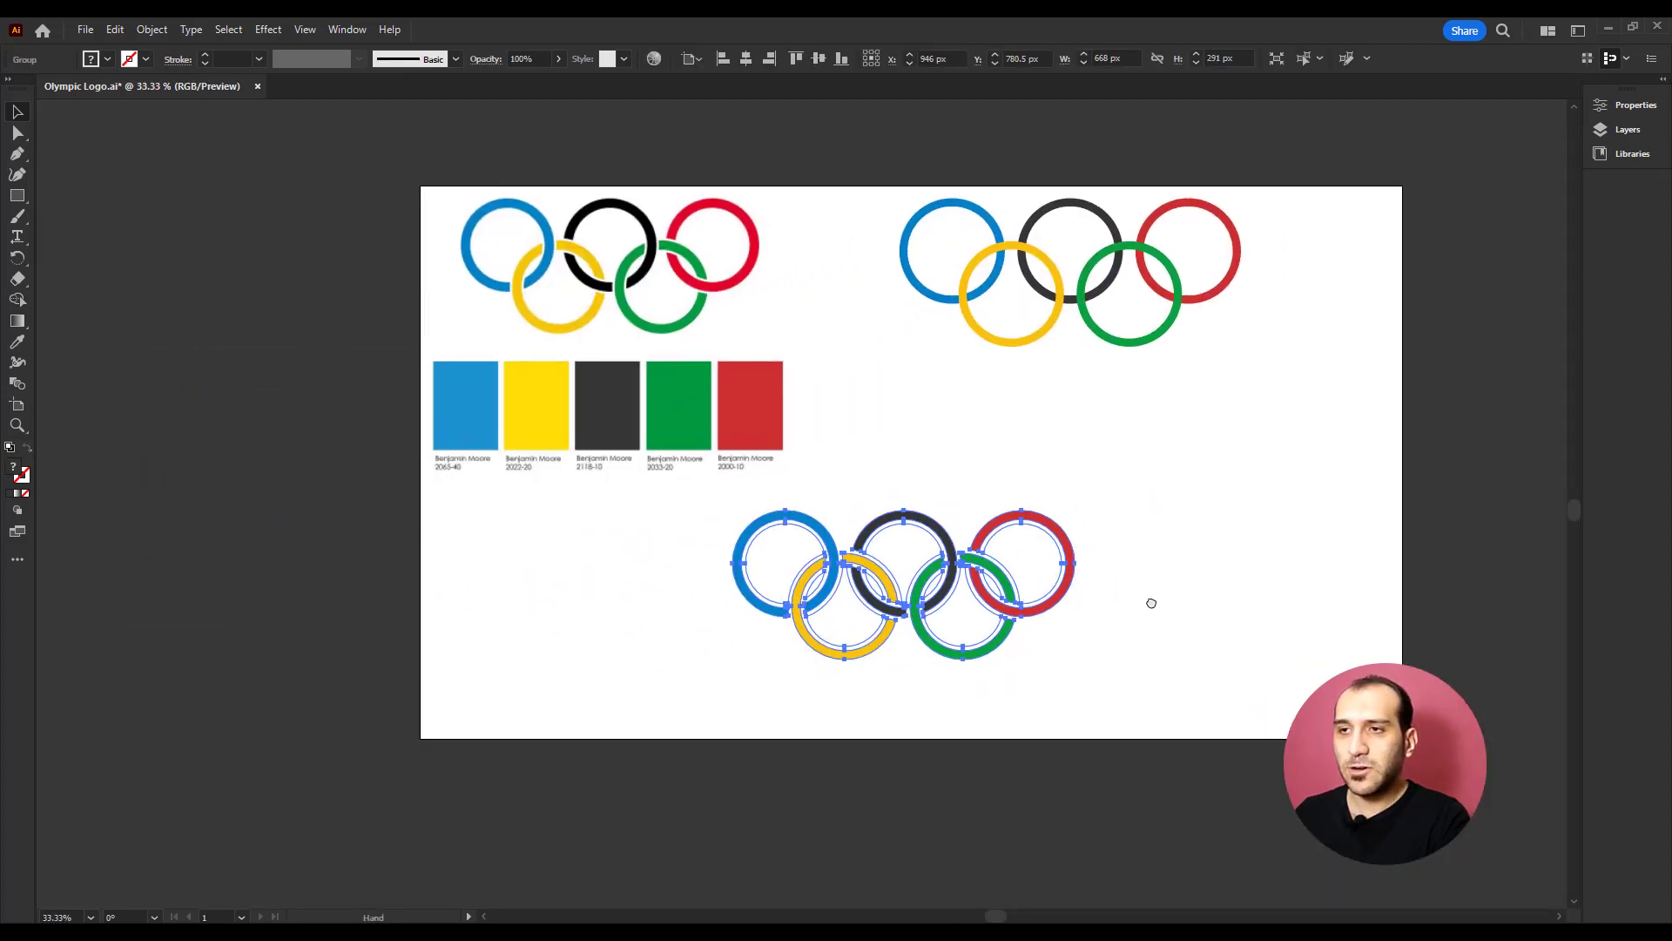
pyautogui.hscroll(5, 1149, 601)
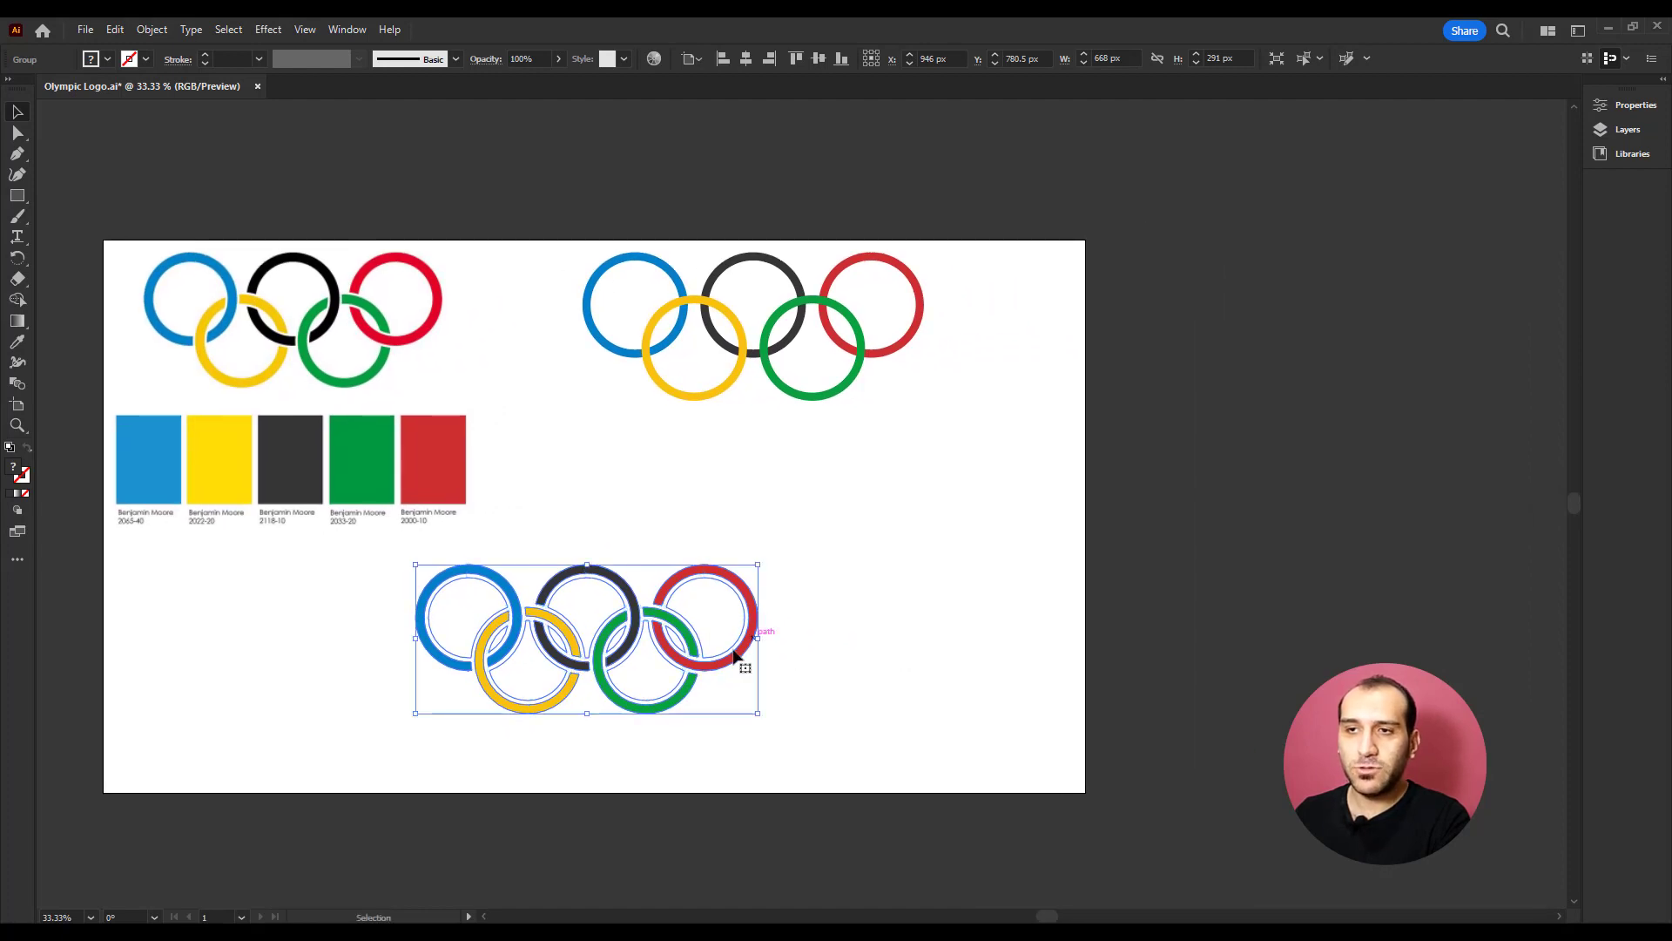
pyautogui.moveTo(734, 655); pyautogui.dragTo(894, 547)
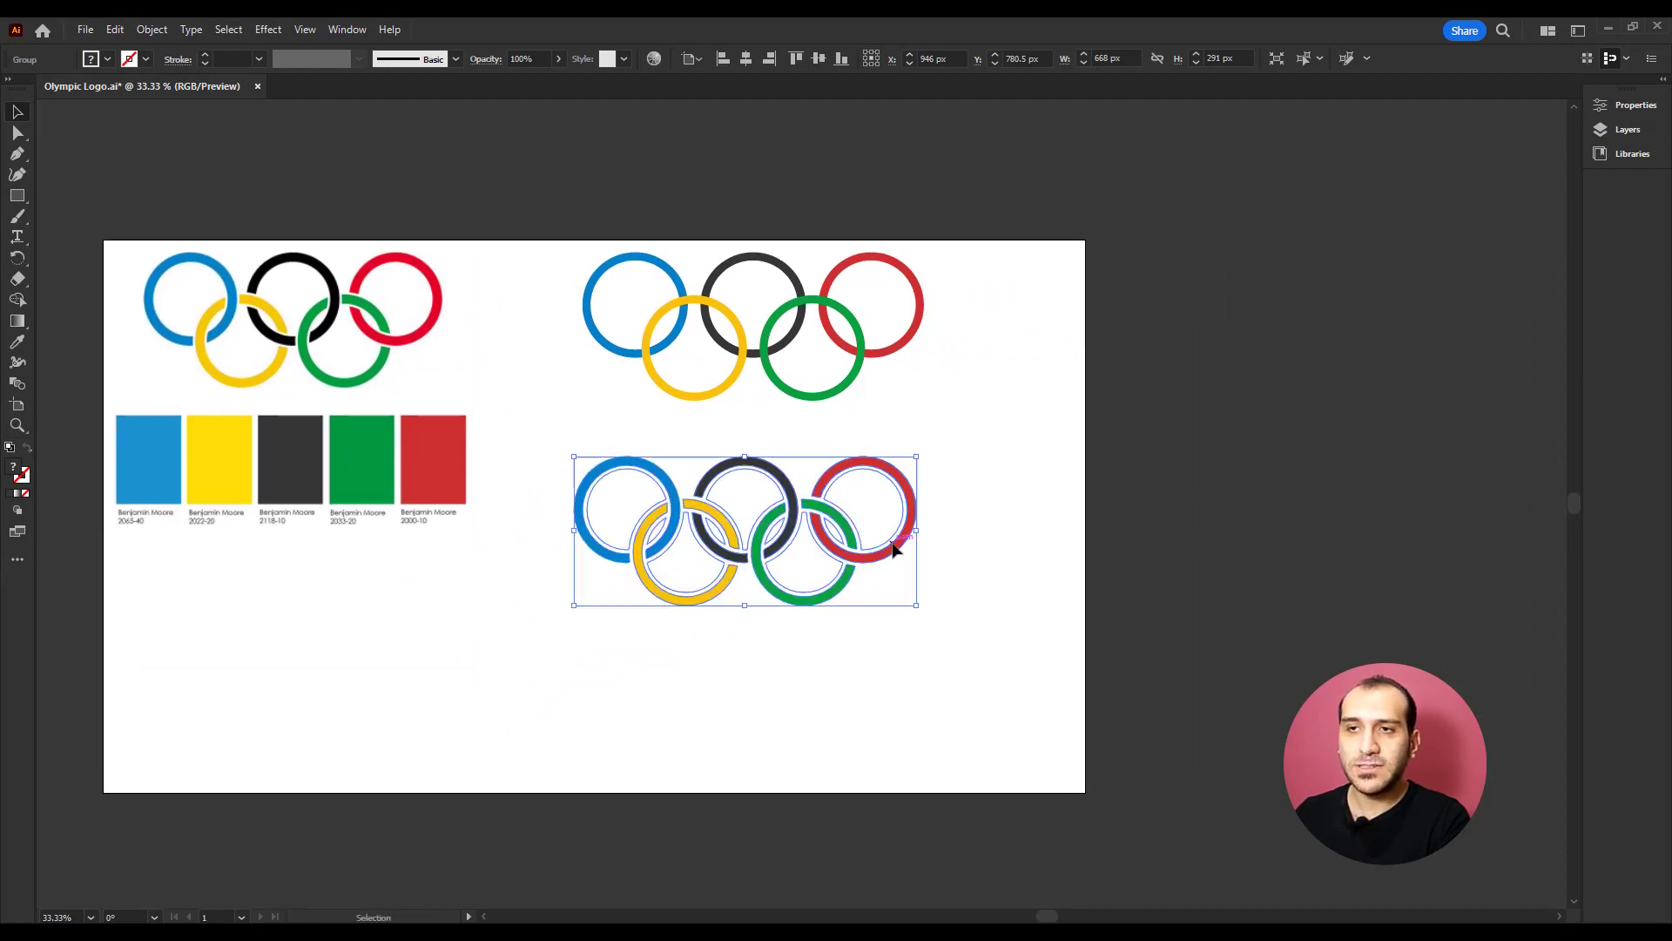